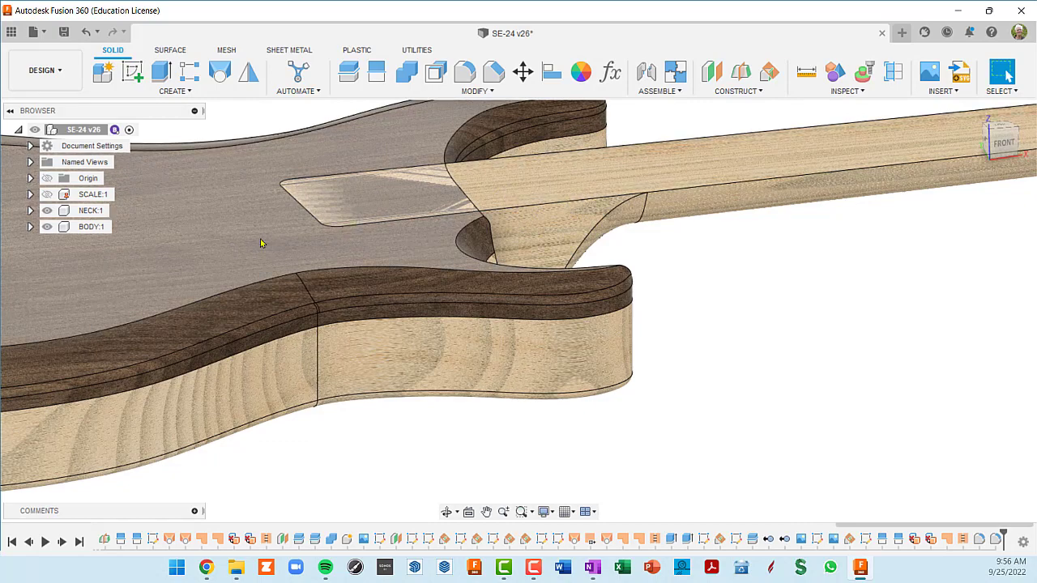
pyautogui.scroll(-4, 266, 235)
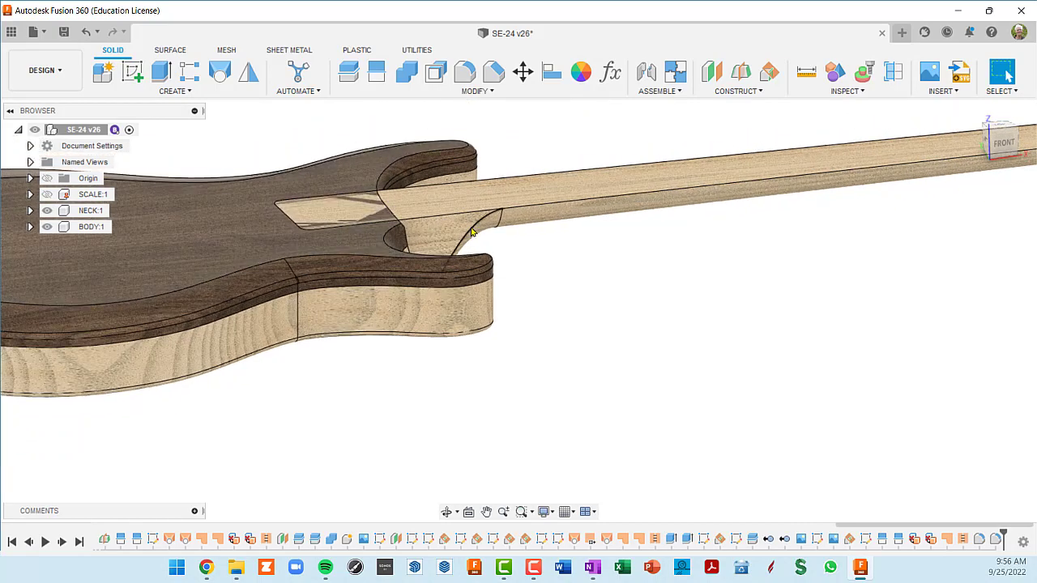
pyautogui.scroll(-4, 567, 221)
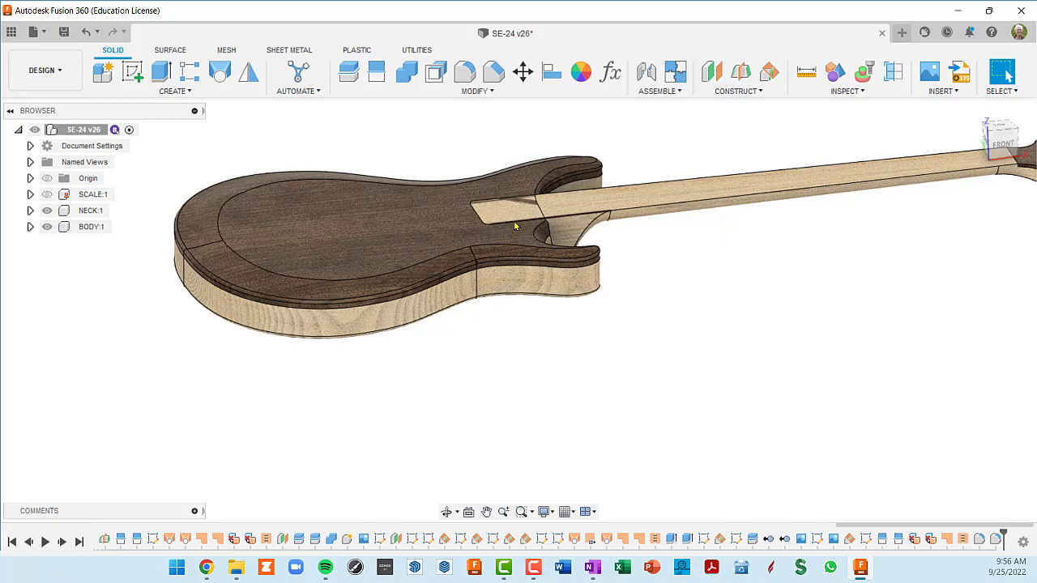
pyautogui.scroll(2, 510, 227)
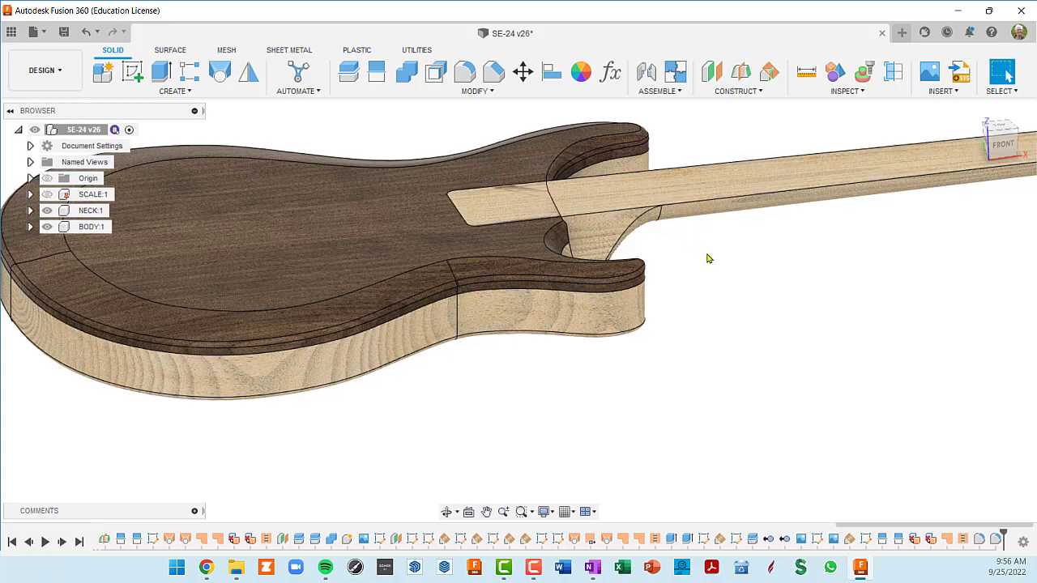
pyautogui.keyDown('shift'); pyautogui.moveTo(709, 258); pyautogui.dragTo(528, 269, button='middle'); pyautogui.keyUp('shift')
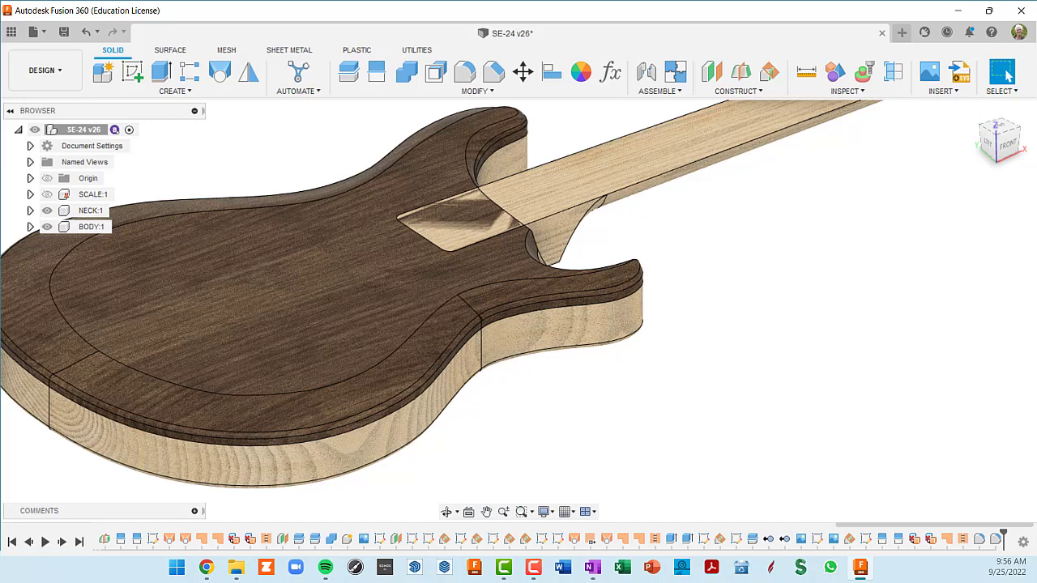
# Show the SCALE component and expand its sketches so the fretboard scale layout is available over the guitar.
pyautogui.click(30, 195)
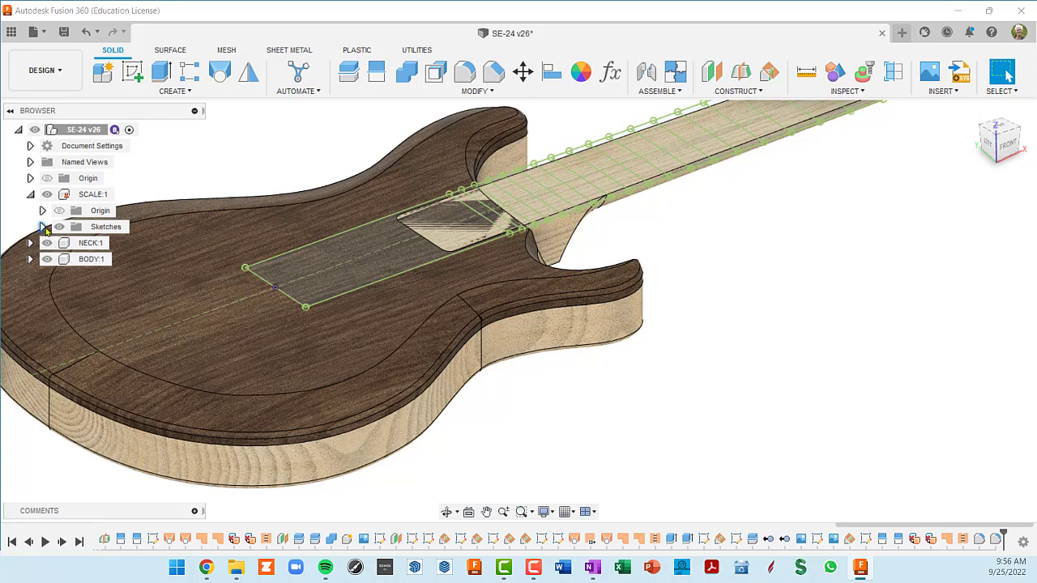
pyautogui.click(43, 227)
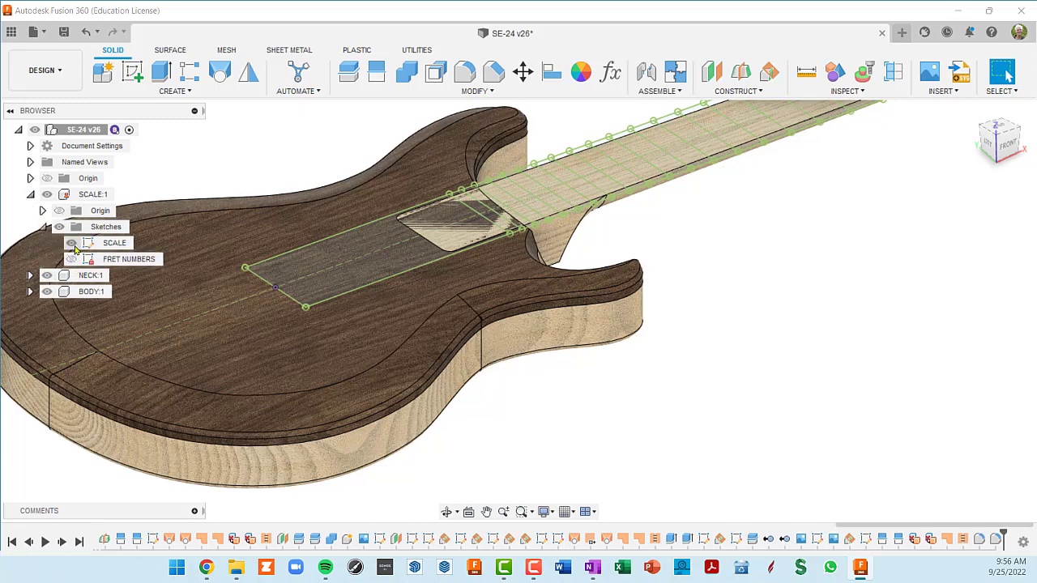
pyautogui.scroll(-2, 751, 401)
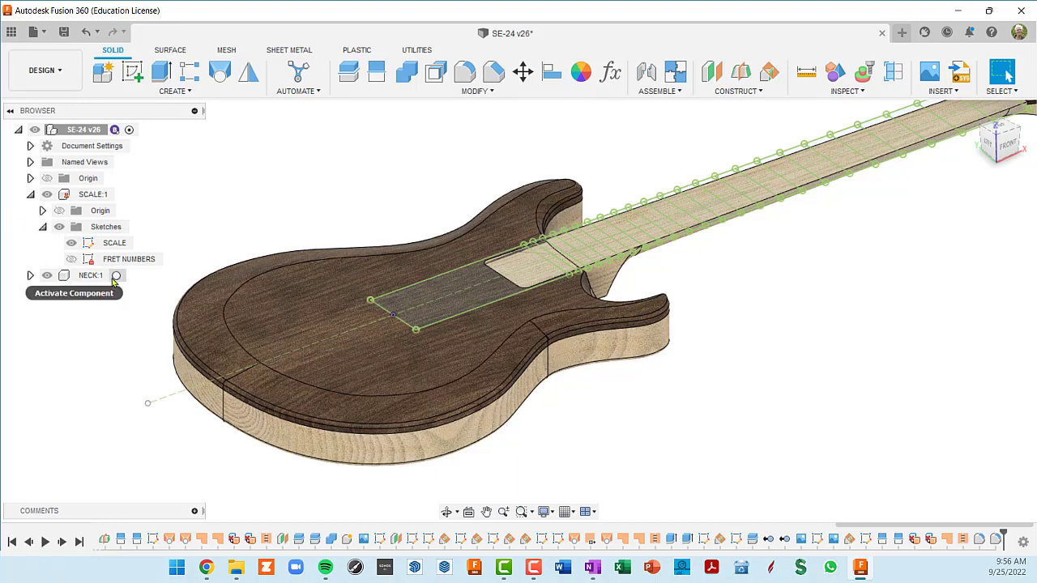
# Activate the NECK component for editing.
pyautogui.click(119, 277)
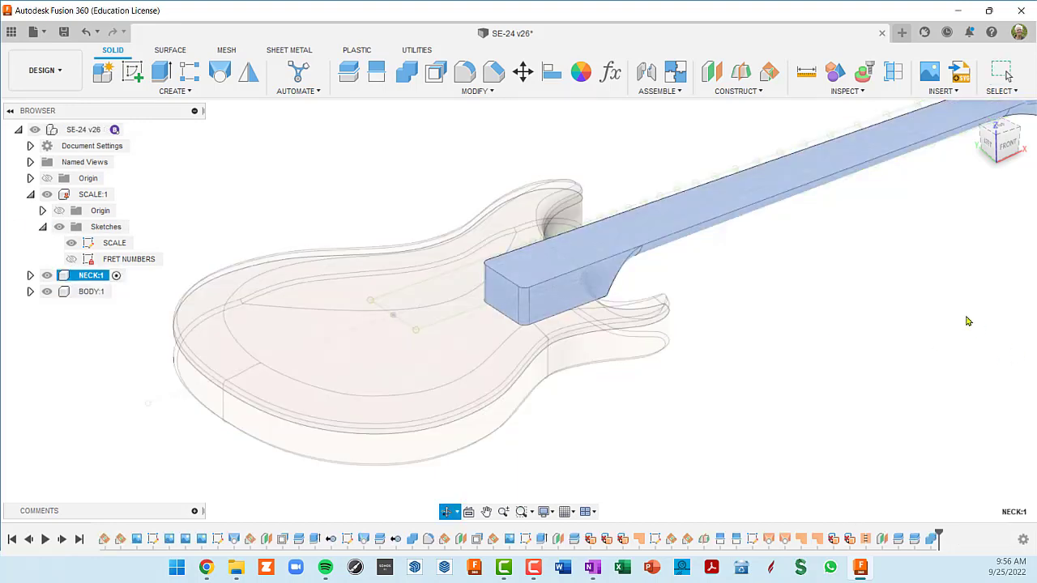
pyautogui.keyDown('shift'); pyautogui.moveTo(967, 322); pyautogui.dragTo(613, 256, button='middle'); pyautogui.keyUp('shift')
pyautogui.click(729, 273)
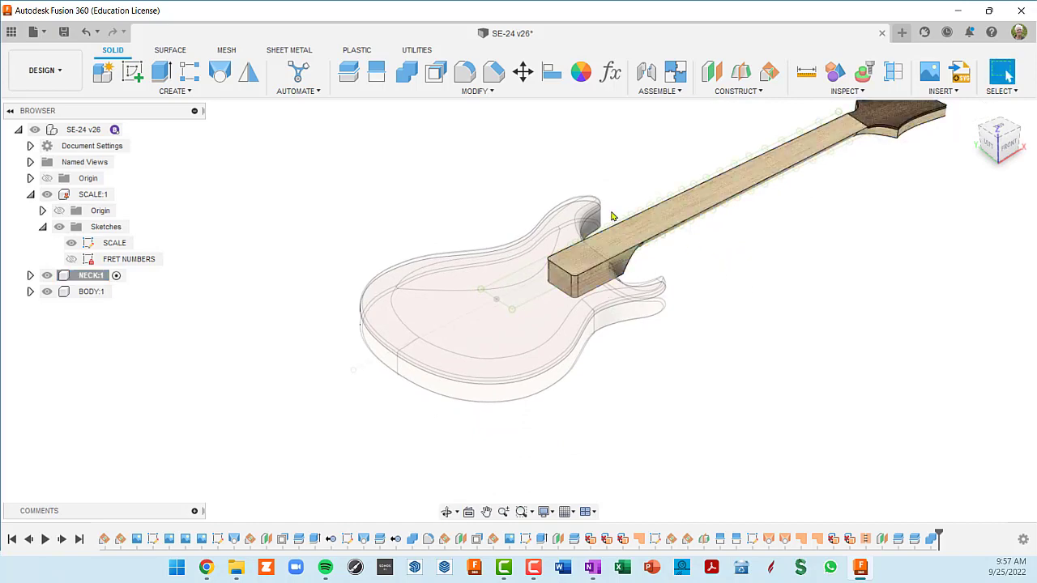
# Start a new sketch in the NECK component on the plane of the SCALE layout at the neck's top face.
pyautogui.click(134, 74)
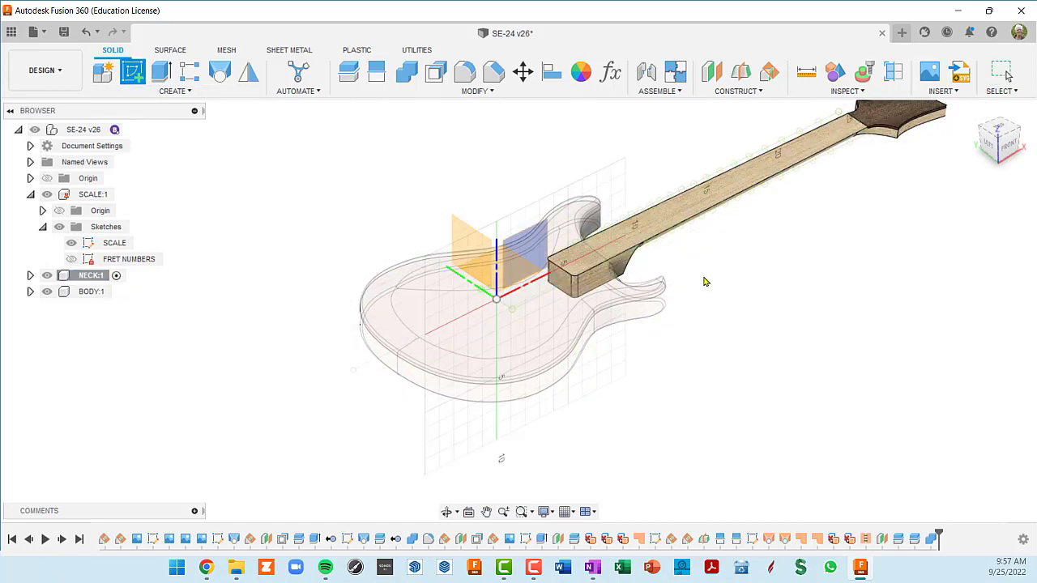
pyautogui.click(677, 218)
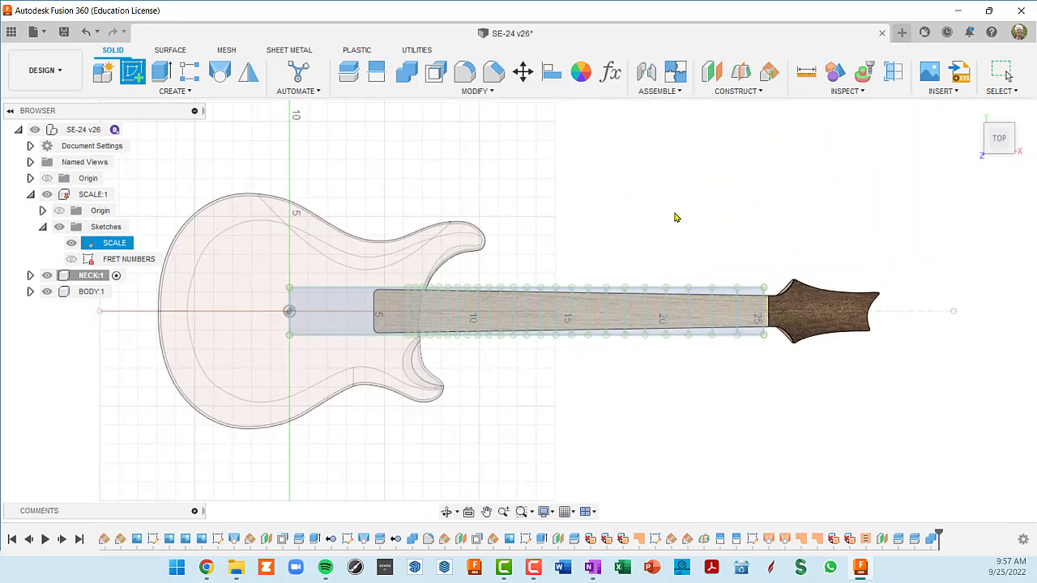
pyautogui.scroll(3, 750, 319)
pyautogui.scroll(1, 750, 318)
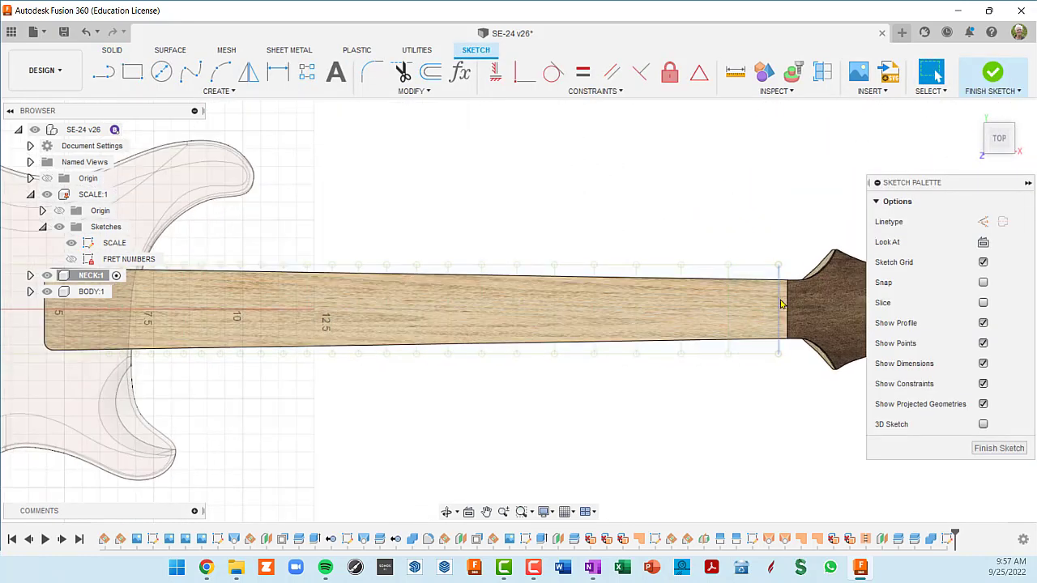
# Start Project in the neck sketch and pick the SCALE sketch's nut line and first two fret lines.
pyautogui.click(778, 305)
pyautogui.click(728, 305)
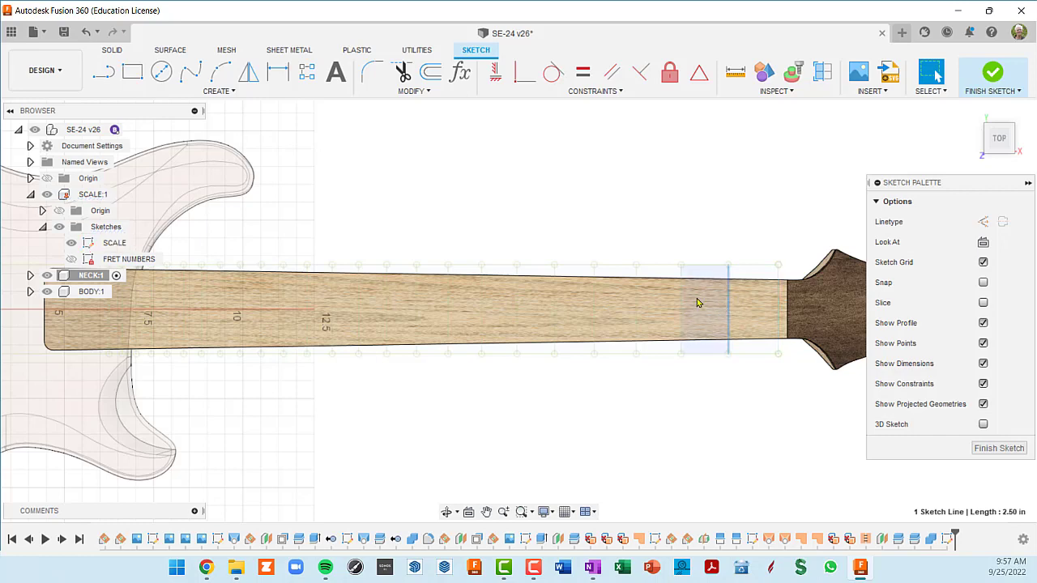
pyautogui.click(683, 299)
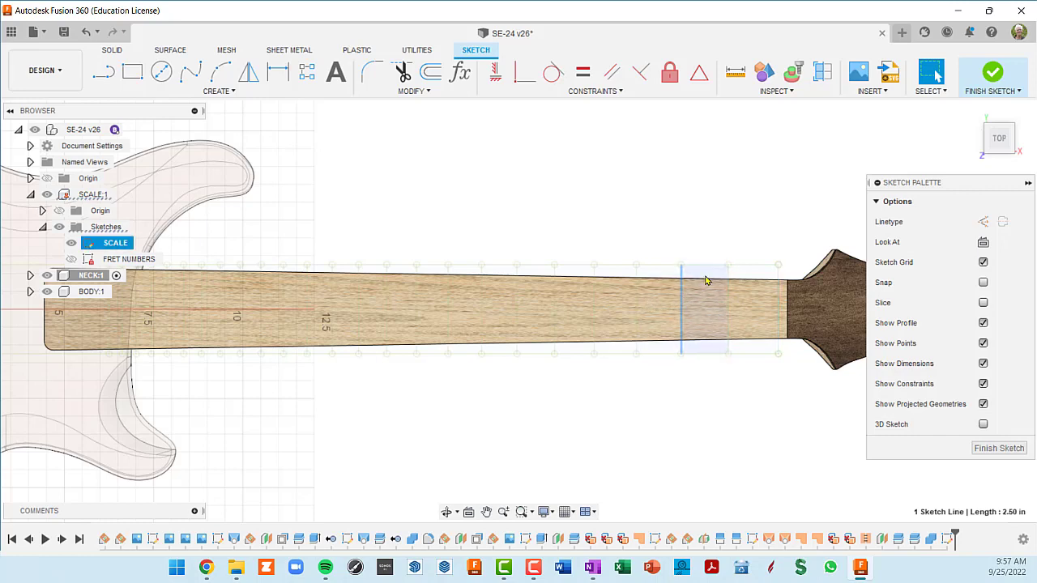
pyautogui.scroll(-1, 709, 227)
pyautogui.press('p')
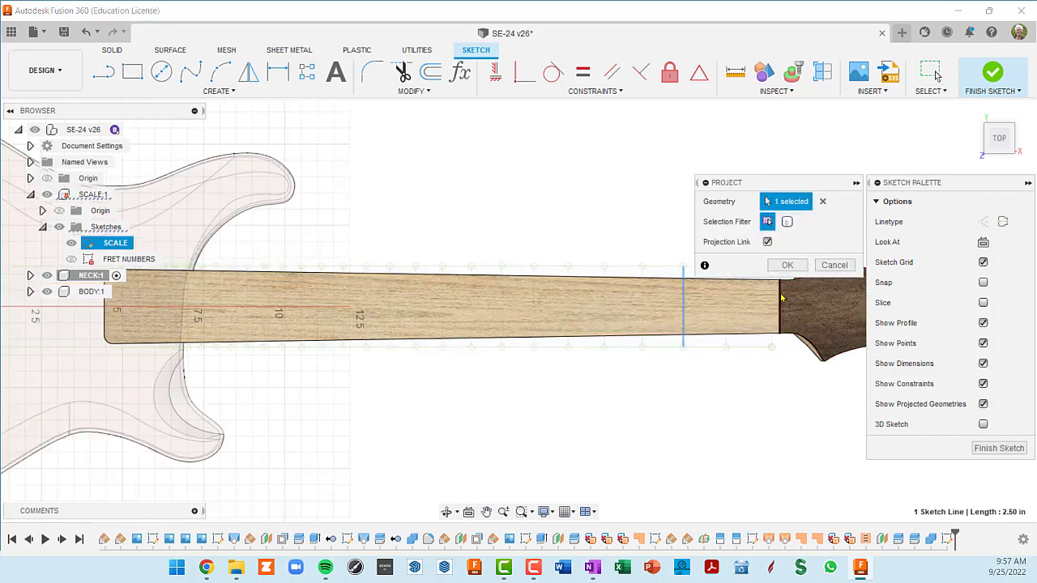
pyautogui.click(740, 306)
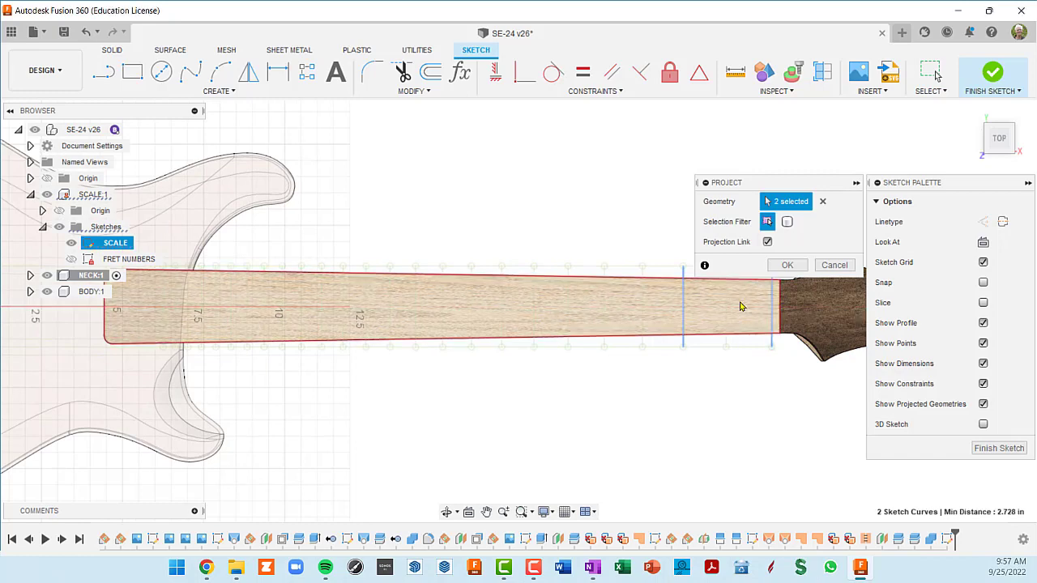
pyautogui.scroll(-1, 743, 326)
pyautogui.moveTo(740, 314); pyautogui.dragTo(605, 282, button='middle')
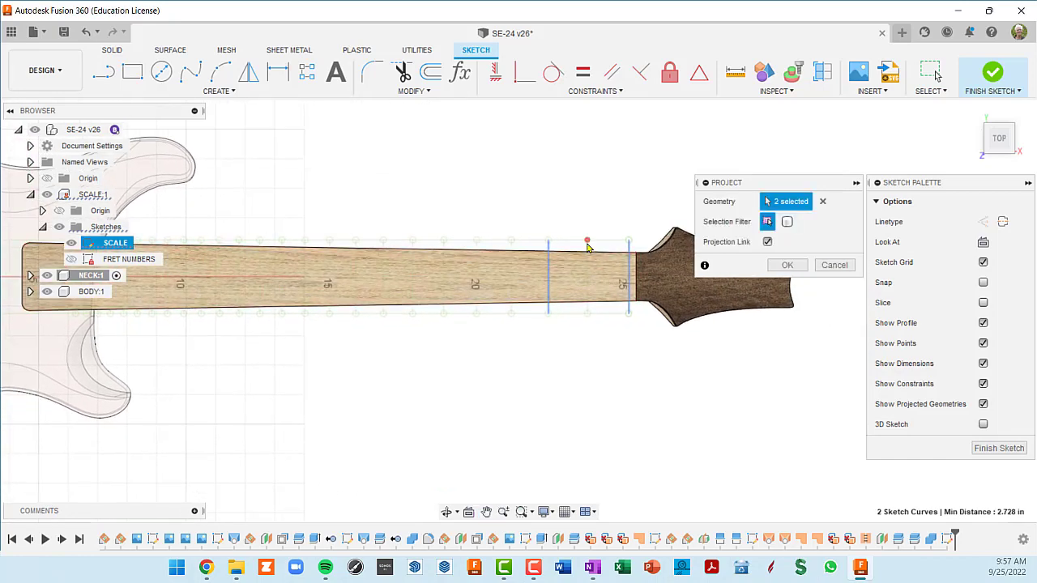
pyautogui.click(588, 251)
pyautogui.scroll(-5, 589, 258)
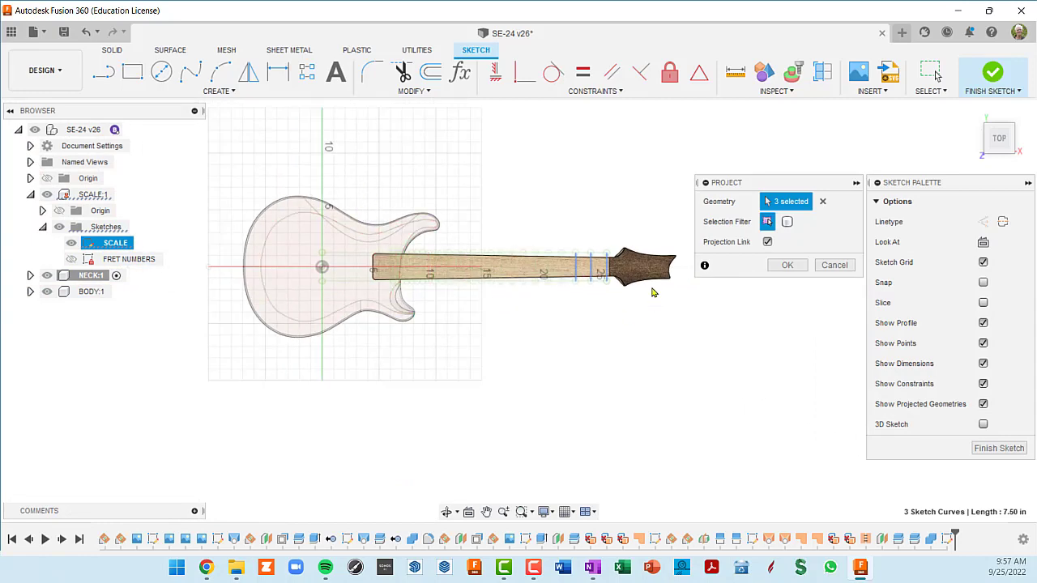
# Add the third through seventh fret lines of the SCALE sketch to the projection.
pyautogui.scroll(6, 559, 264)
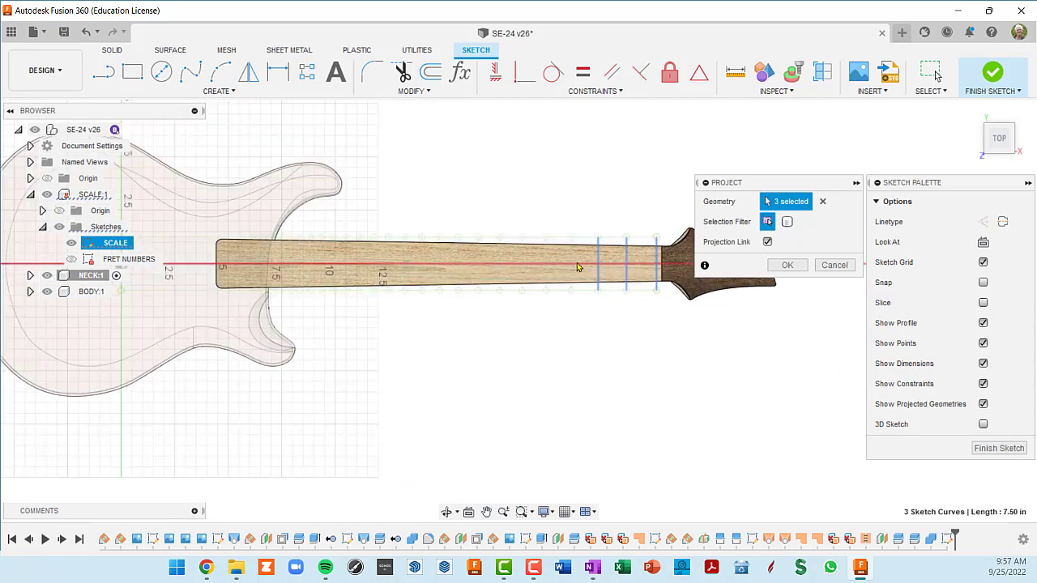
pyautogui.click(559, 256)
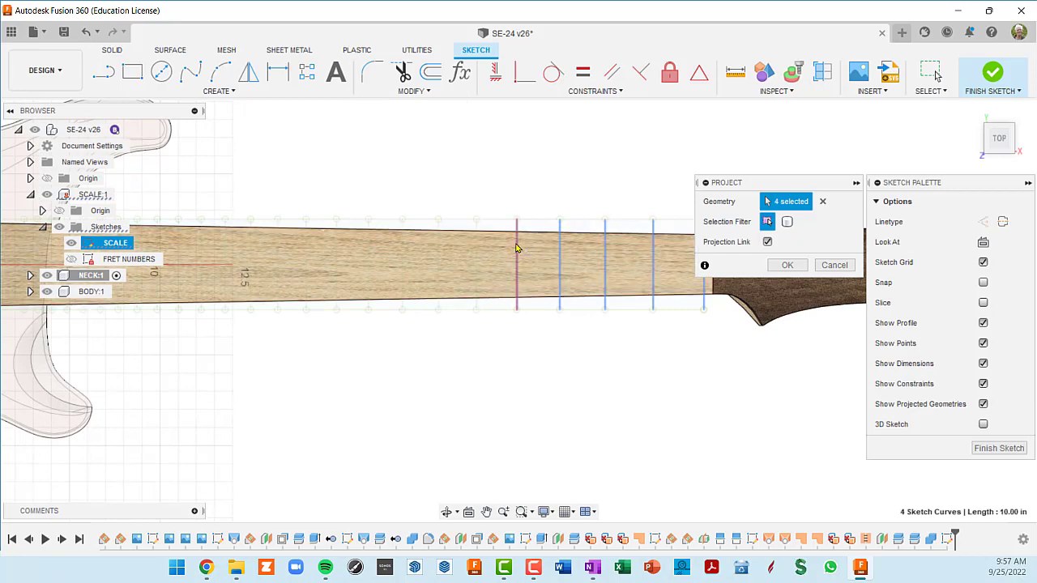
pyautogui.click(517, 253)
pyautogui.click(476, 254)
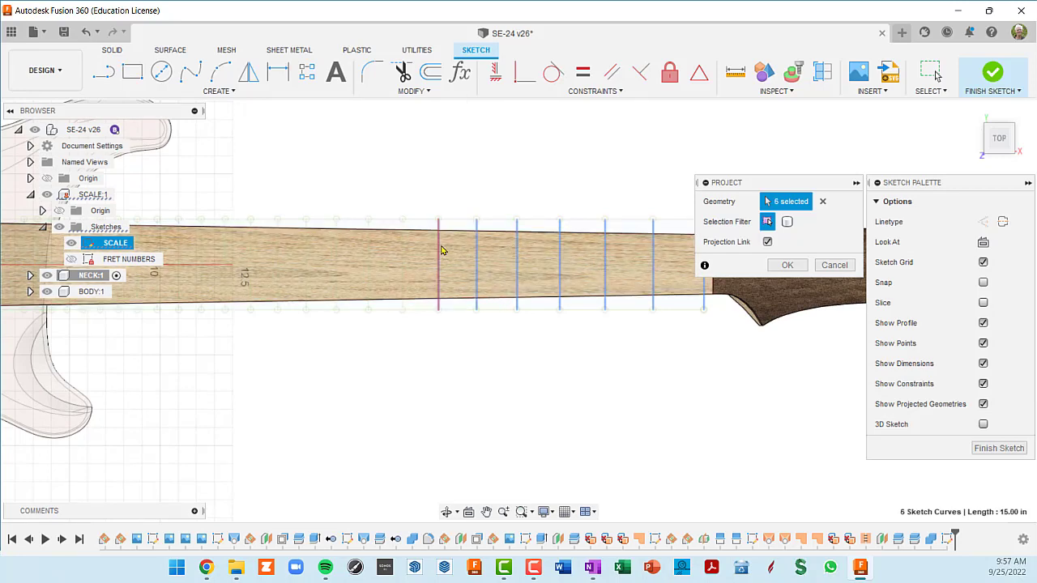
pyautogui.click(437, 248)
pyautogui.click(403, 249)
# Add the next eight fret lines, the 8th through the 15th, to the projected geometry.
pyautogui.scroll(-5, 633, 252)
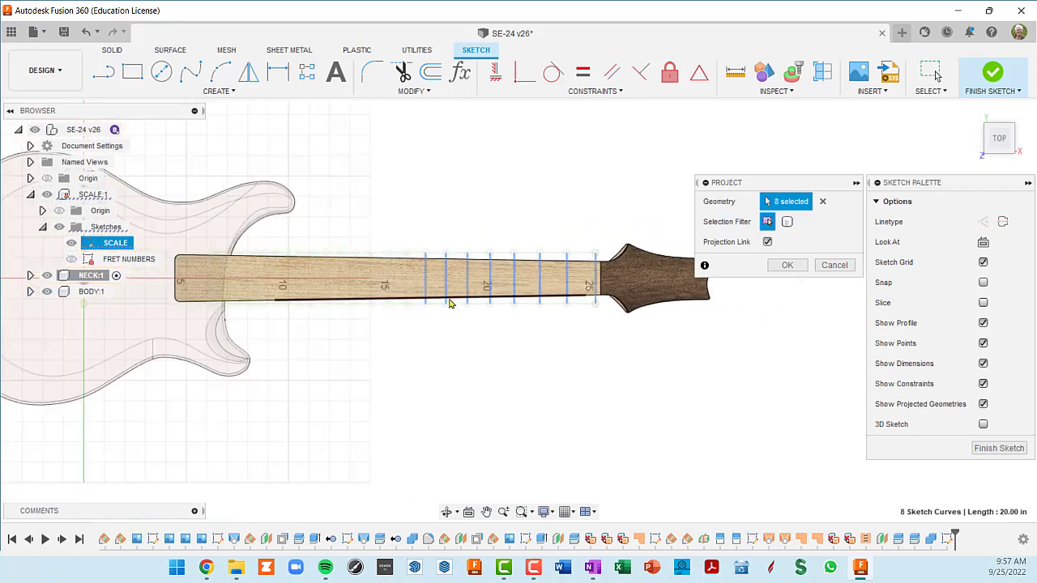
pyautogui.scroll(2, 610, 241)
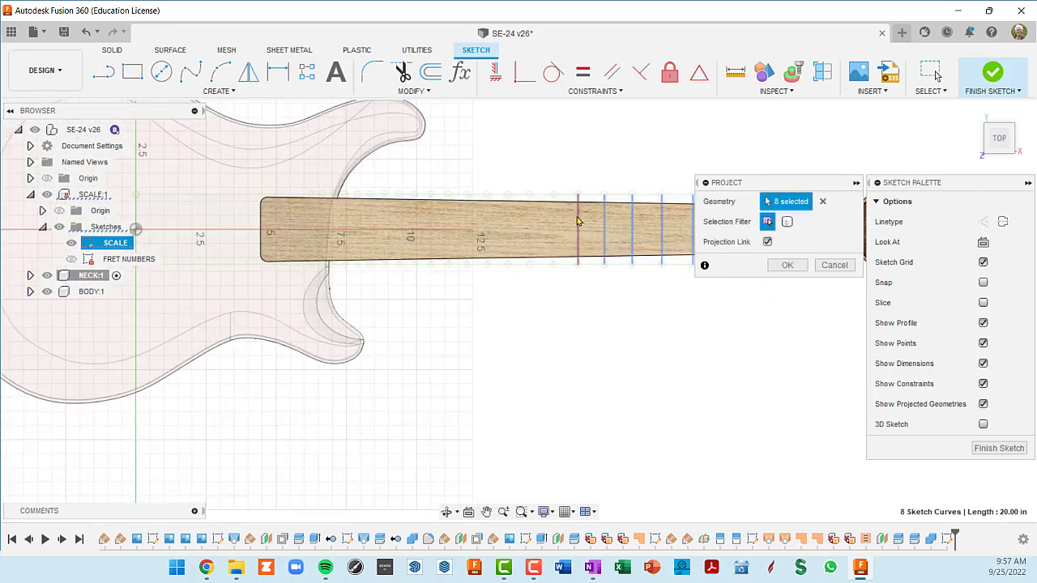
pyautogui.click(577, 221)
pyautogui.click(554, 219)
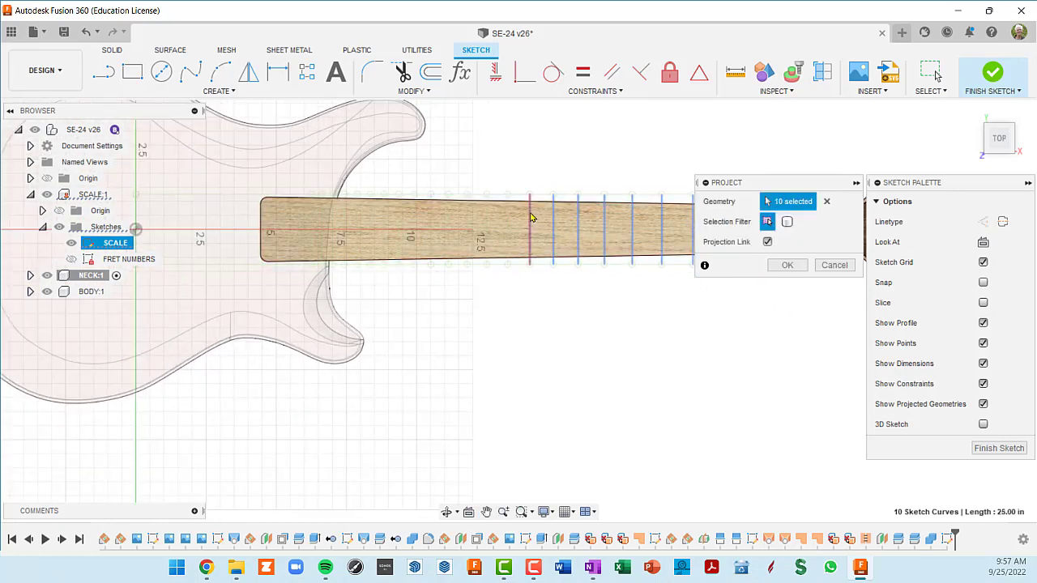
pyautogui.click(531, 217)
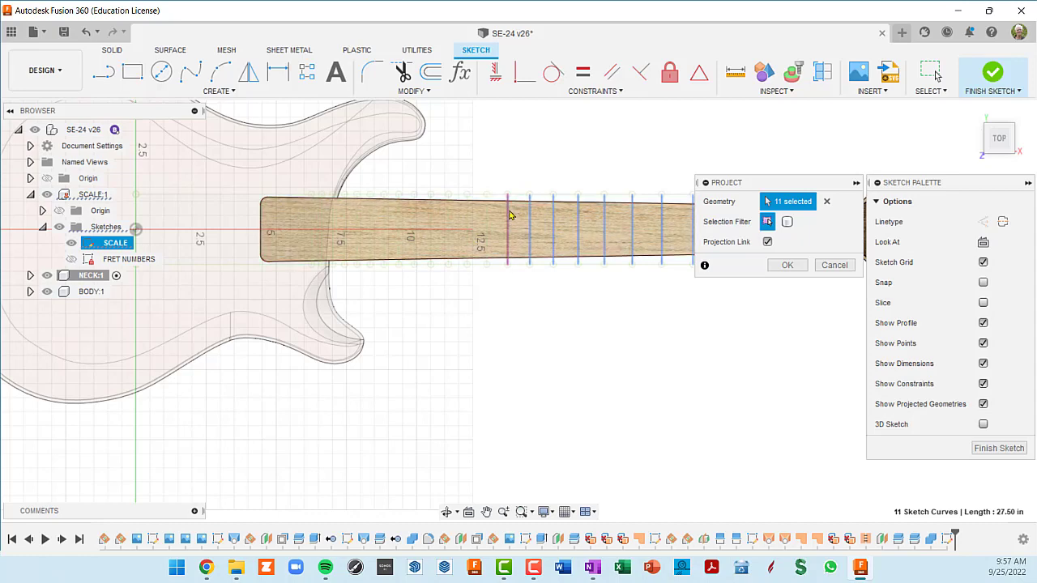
pyautogui.click(508, 215)
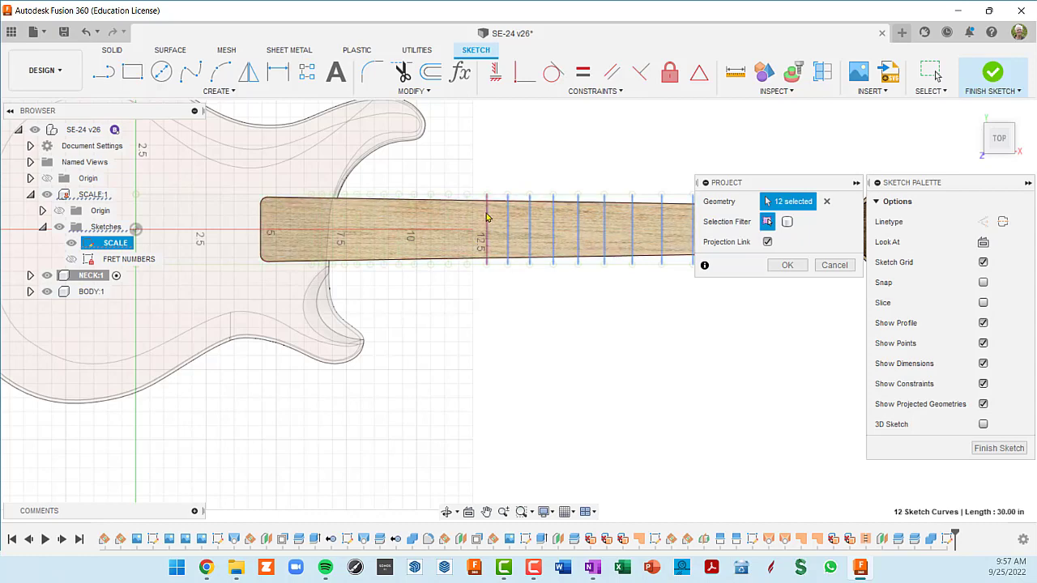
pyautogui.click(486, 216)
pyautogui.click(467, 214)
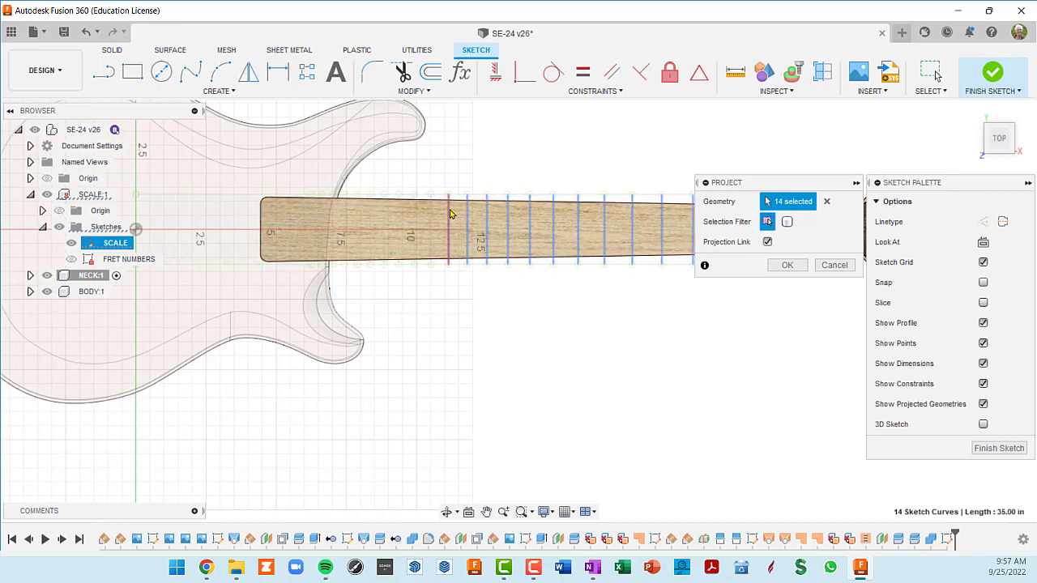
pyautogui.click(448, 214)
pyautogui.click(429, 214)
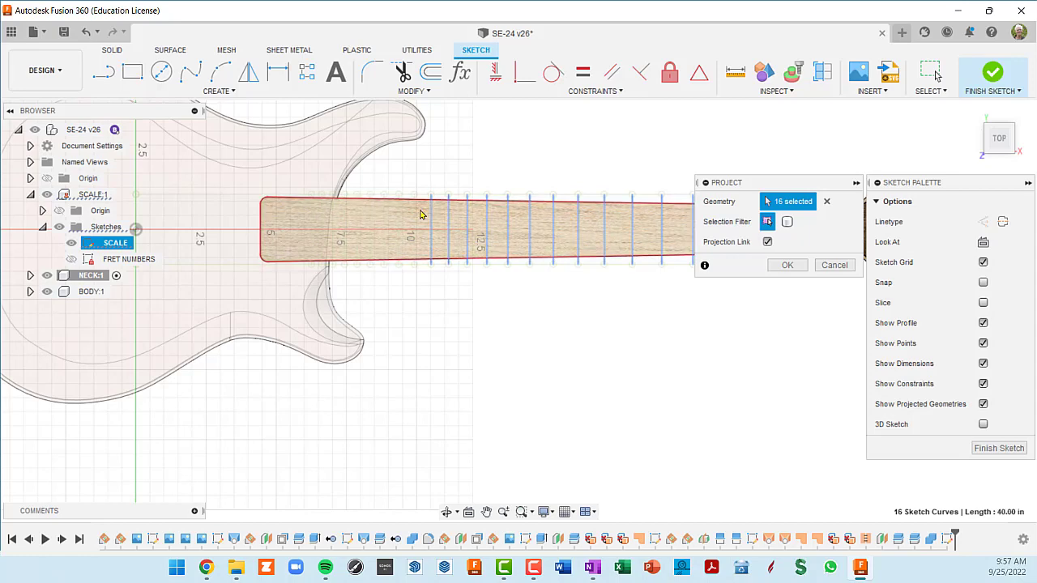
# Add the 16th through 21st fret lines, continuing toward the body end of the neck, to the projection.
pyautogui.click(414, 215)
pyautogui.click(399, 216)
pyautogui.click(384, 221)
pyautogui.click(371, 215)
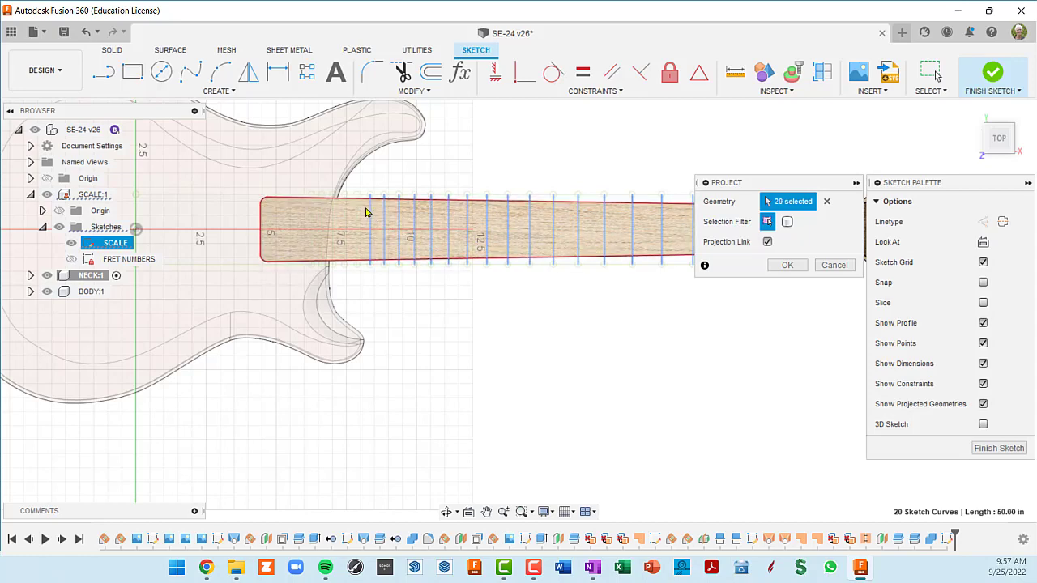
pyautogui.click(358, 215)
pyautogui.click(344, 218)
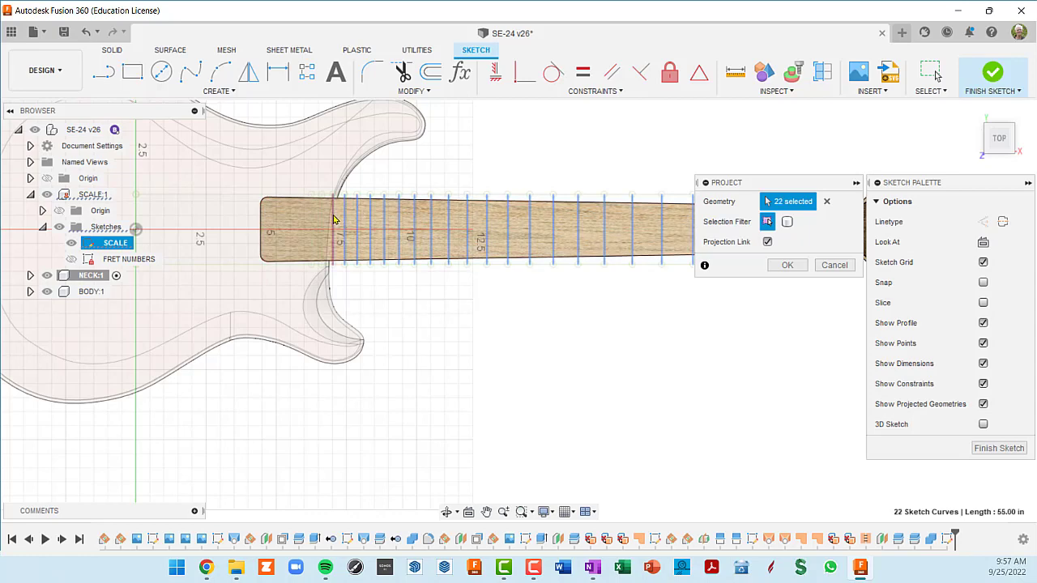
# Add the 22nd through 24th fret lines to the projection and deselect the body outline curve.
pyautogui.click(330, 219)
pyautogui.click(328, 219)
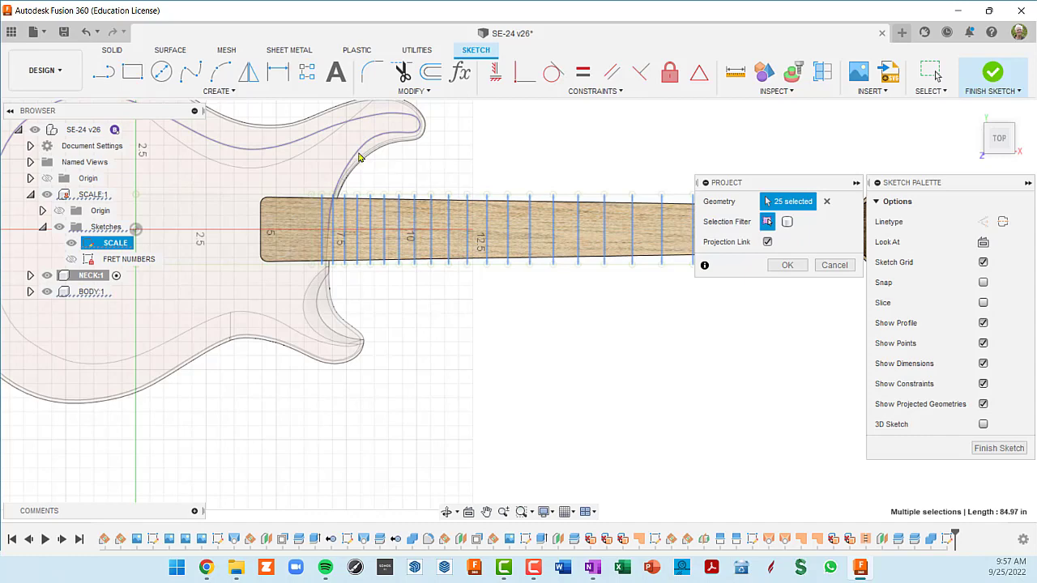
pyautogui.click(356, 156)
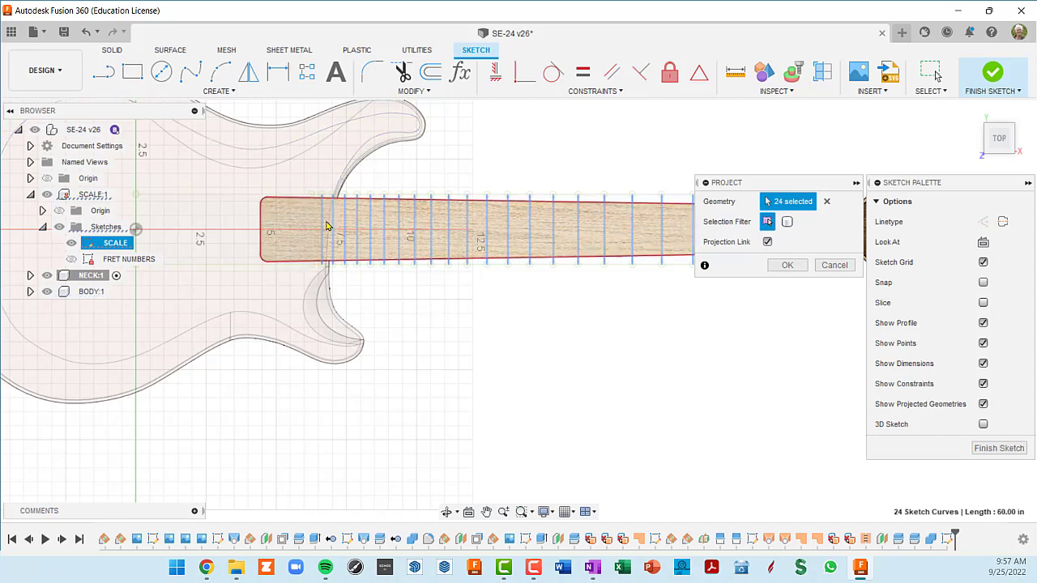
pyautogui.click(298, 224)
# Add the SCALE sketch's long centre line to the projection and apply the Project operation.
pyautogui.scroll(5, 301, 221)
pyautogui.keyDown('shift'); pyautogui.moveTo(314, 214); pyautogui.dragTo(440, 267, button='middle'); pyautogui.keyUp('shift')
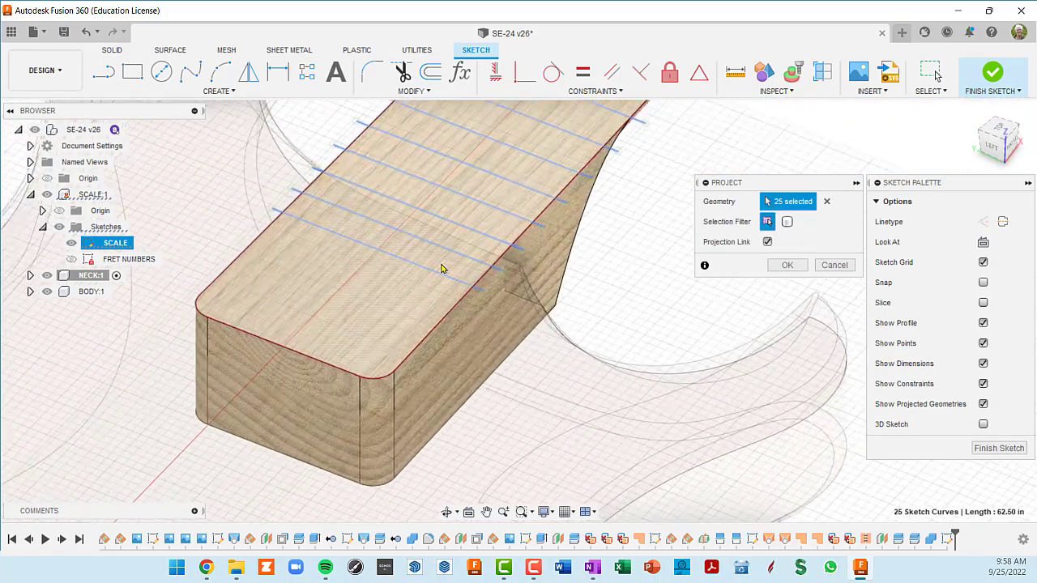
pyautogui.scroll(-4, 437, 284)
pyautogui.scroll(-3, 443, 288)
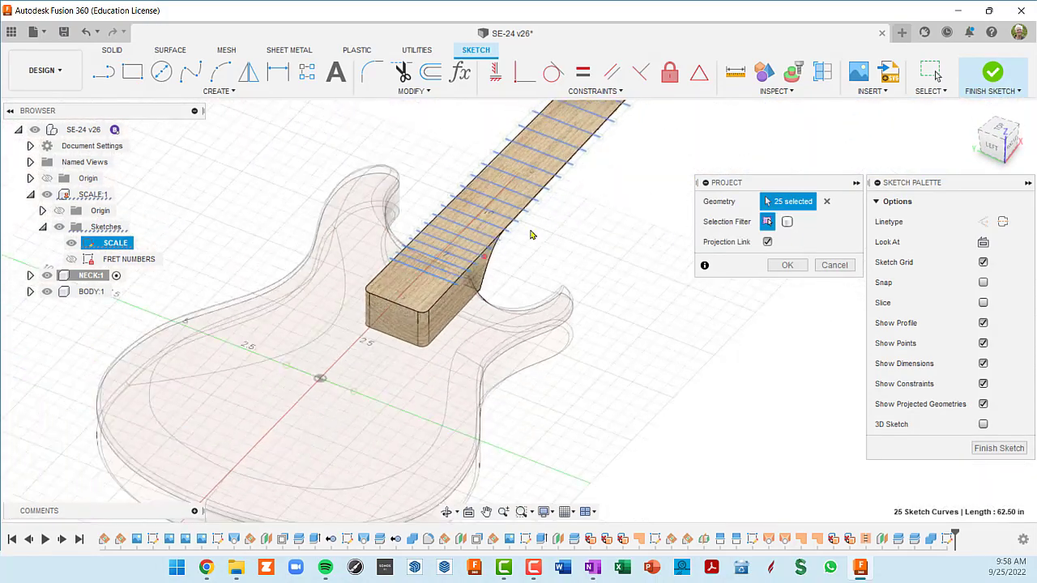
pyautogui.moveTo(560, 204); pyautogui.dragTo(289, 445, button='middle')
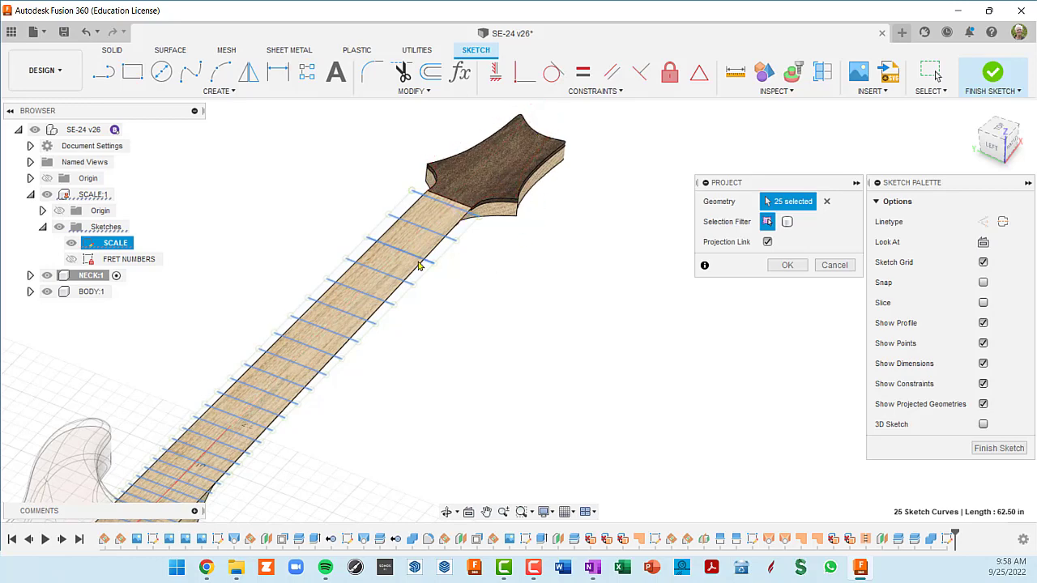
pyautogui.click(398, 257)
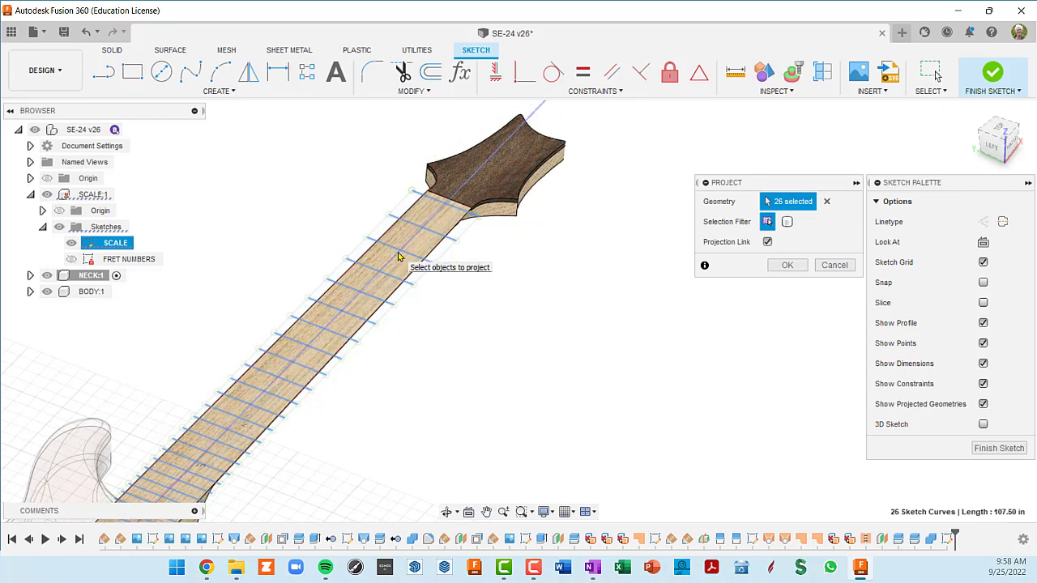
pyautogui.scroll(-5, 398, 257)
pyautogui.moveTo(495, 257); pyautogui.dragTo(624, 179, button='middle')
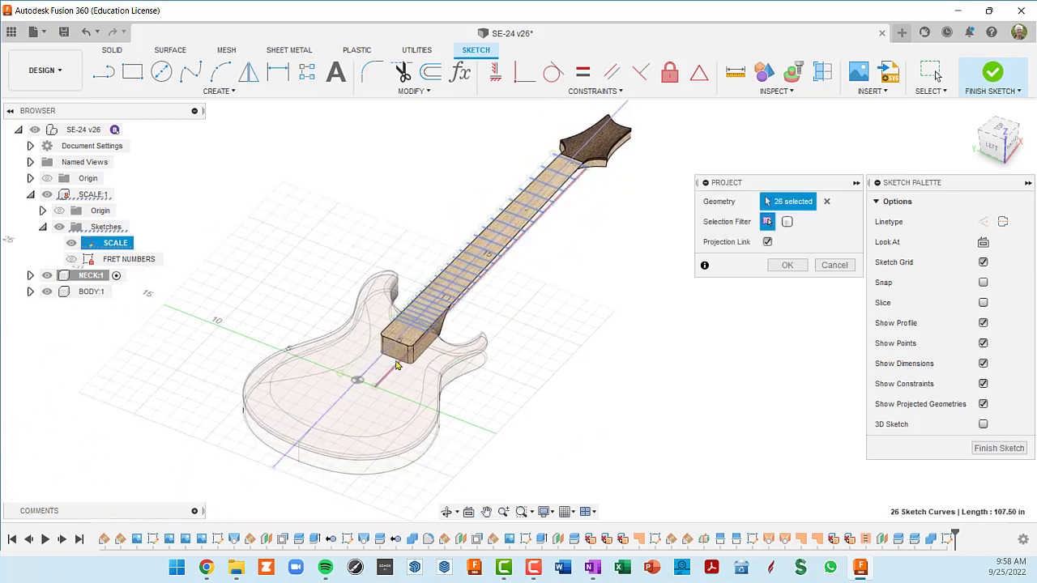
pyautogui.scroll(4, 424, 347)
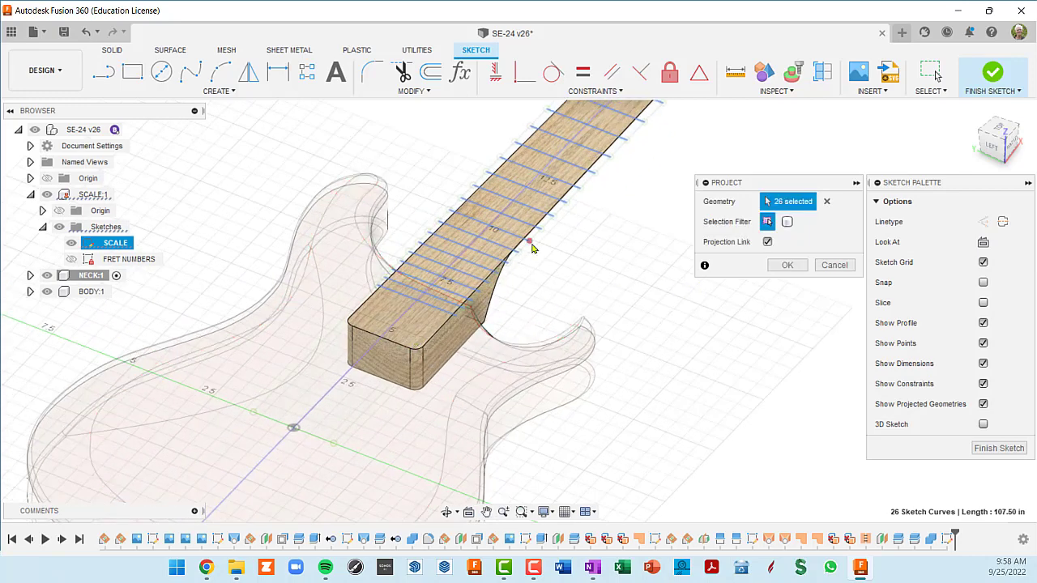
pyautogui.scroll(-5, 533, 246)
pyautogui.moveTo(573, 216); pyautogui.dragTo(496, 298, button='middle')
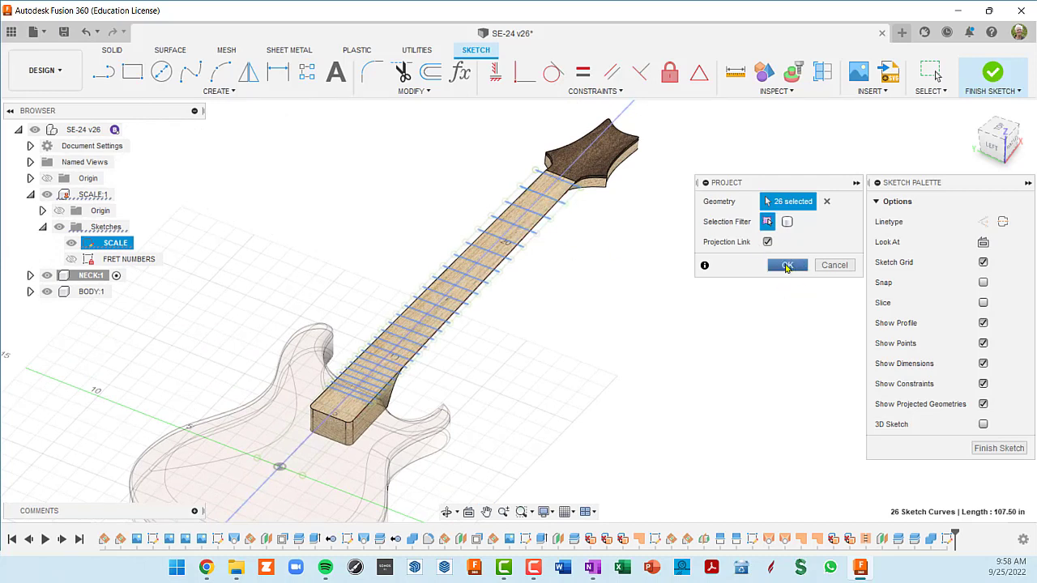
pyautogui.click(787, 265)
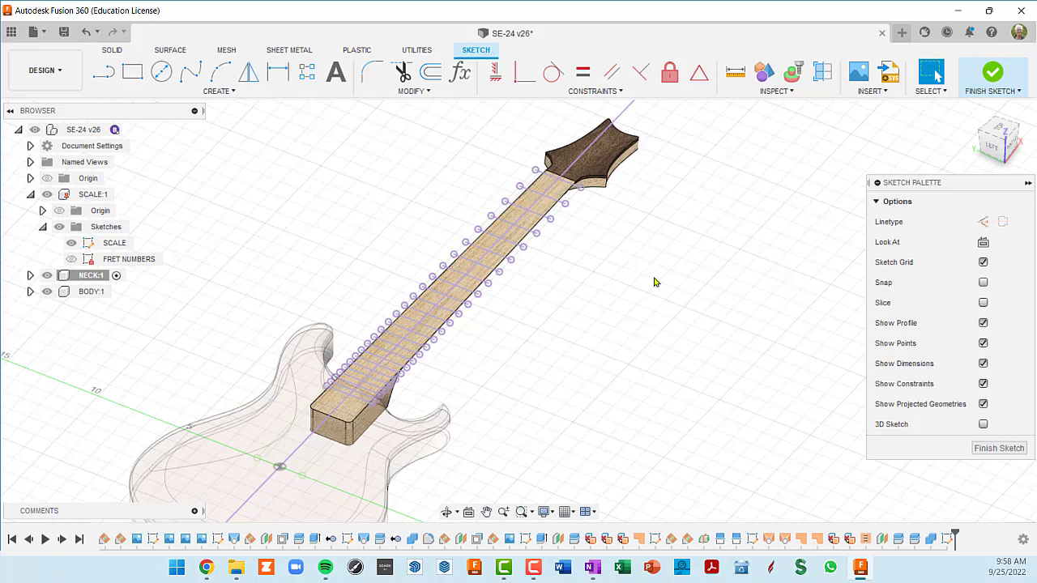
# Finish the sketch and rename it SCALE in the NECK component's sketches.
pyautogui.click(30, 275)
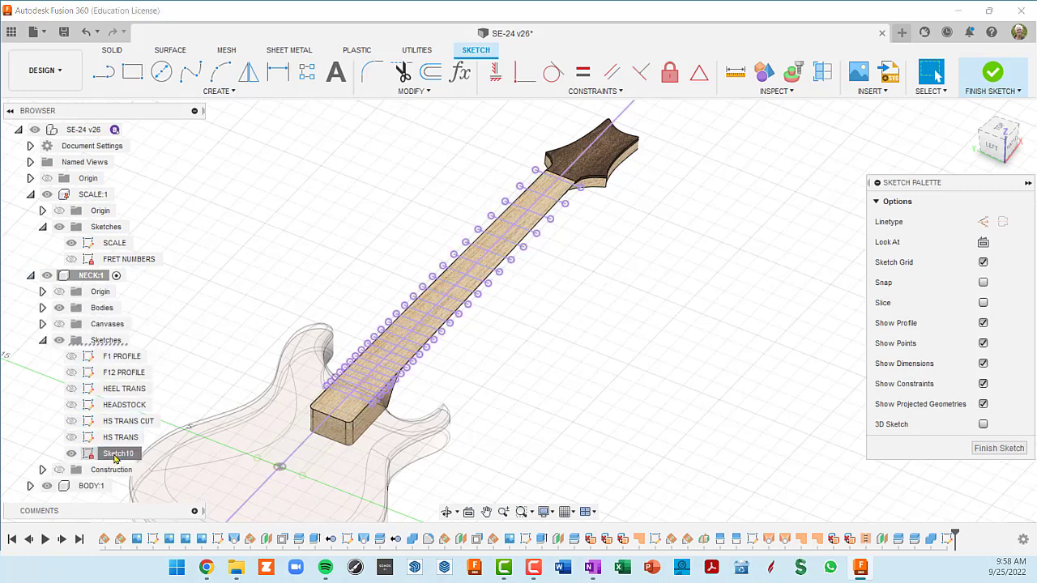
pyautogui.click(114, 455)
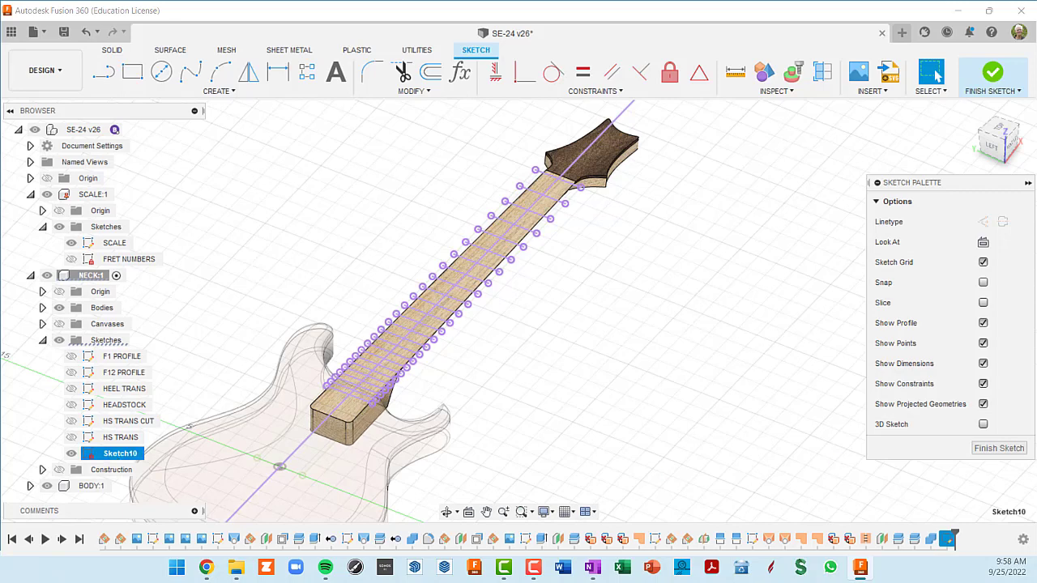
pyautogui.click(998, 448)
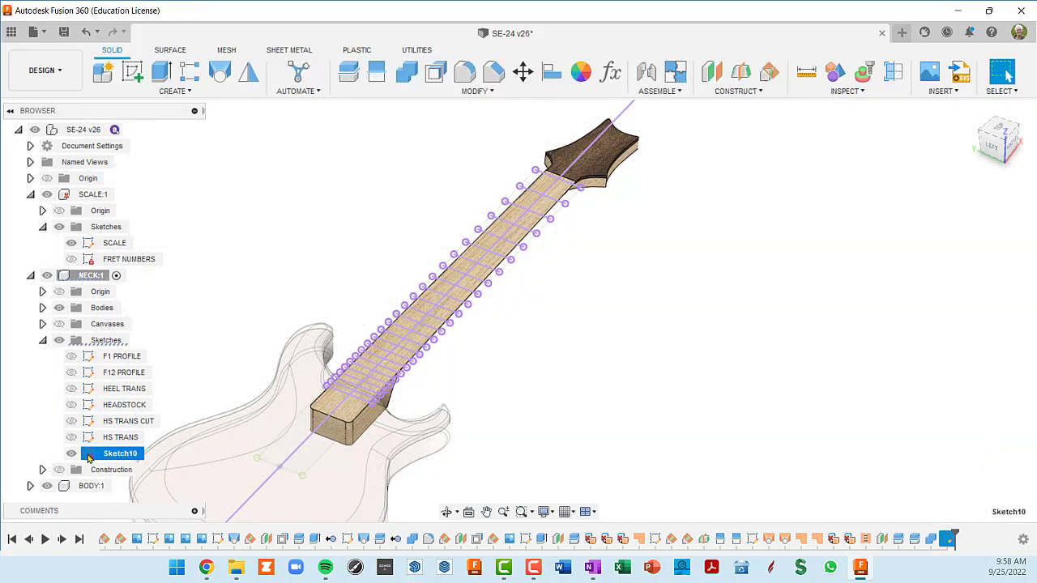
pyautogui.doubleClick(122, 456)
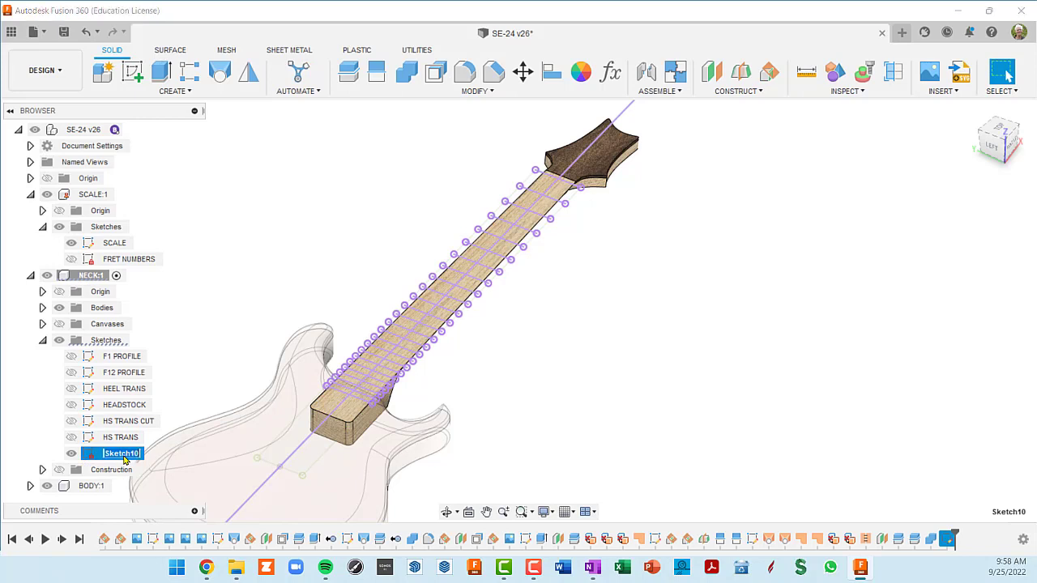
pyautogui.write('SCALE')
pyautogui.press('Return')
# Hide the original SCALE component and collapse its contents.
pyautogui.scroll(-3, 462, 340)
pyautogui.moveTo(485, 336); pyautogui.dragTo(607, 294, button='middle')
pyautogui.scroll(2, 559, 295)
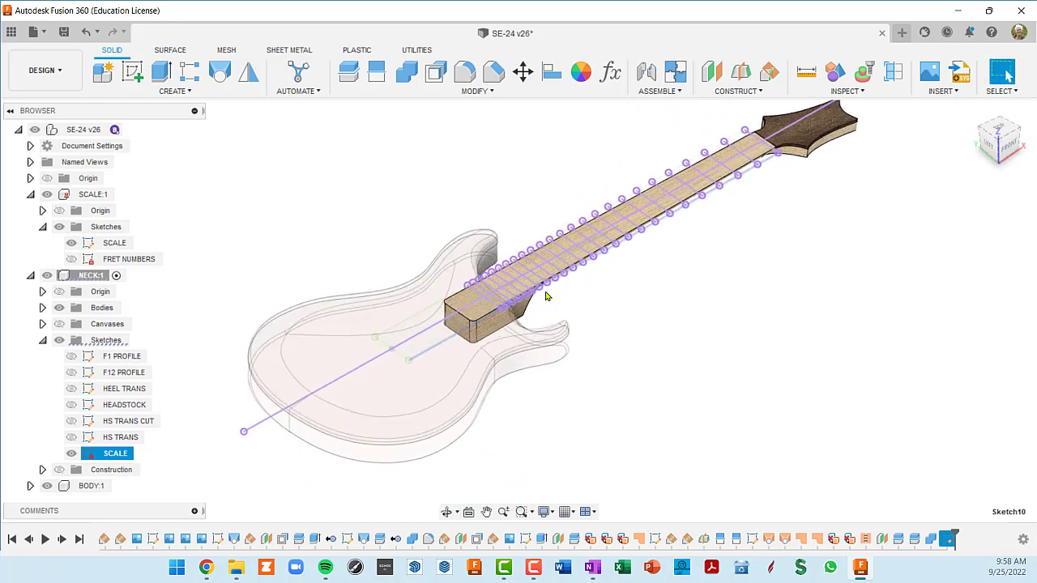
pyautogui.scroll(1, 546, 296)
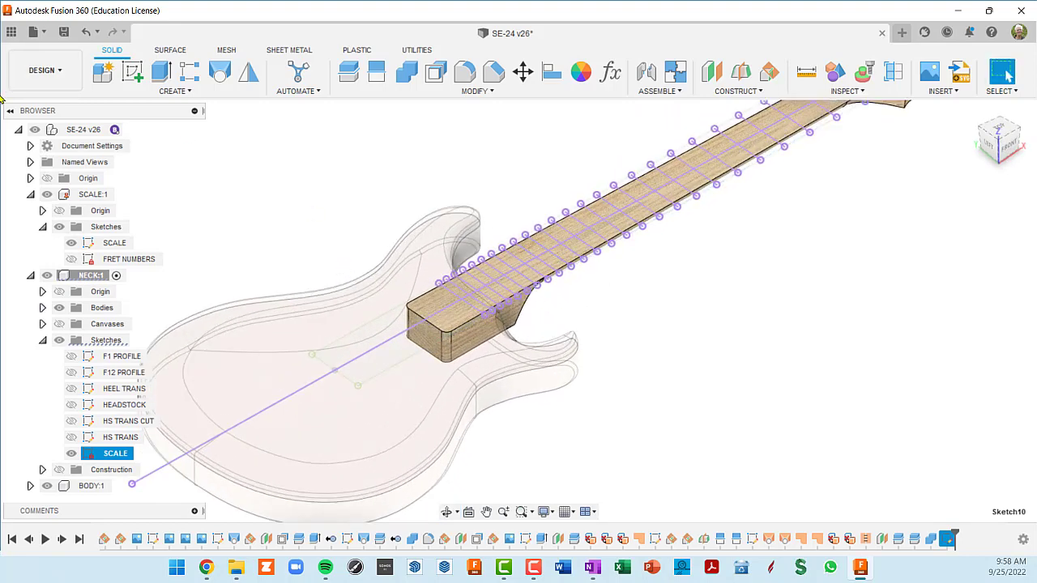
pyautogui.click(30, 194)
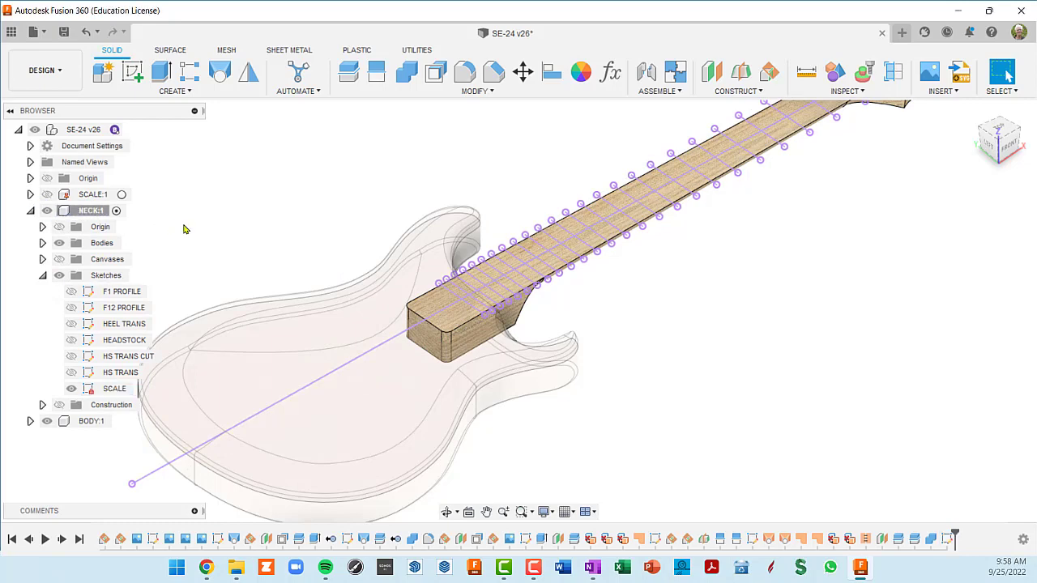
# Examine the projected fret lines along the neck and around its heel from several angles.
pyautogui.scroll(3, 501, 368)
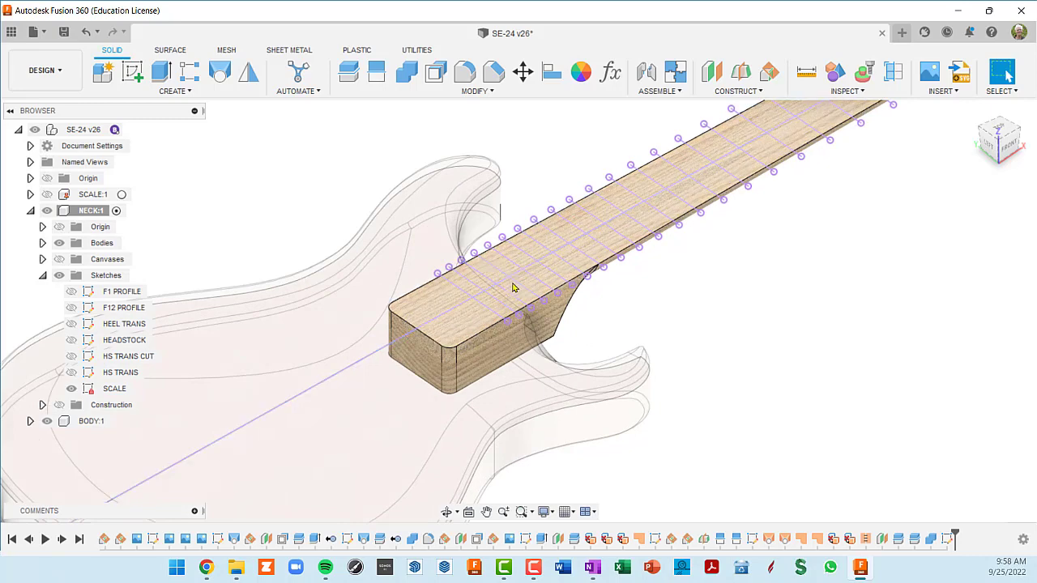
pyautogui.scroll(-3, 491, 284)
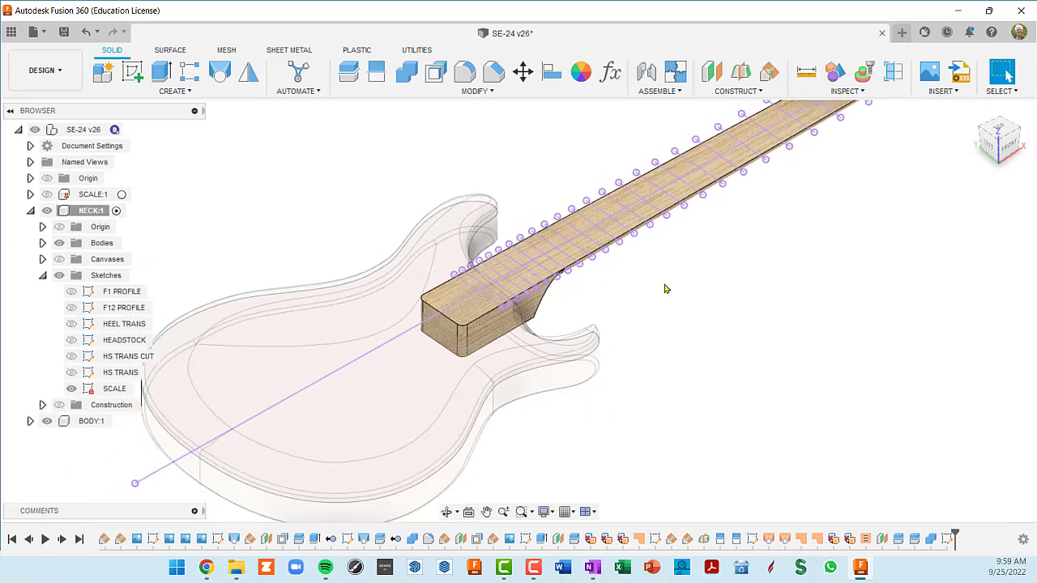
pyautogui.moveTo(667, 290); pyautogui.dragTo(608, 397, button='middle')
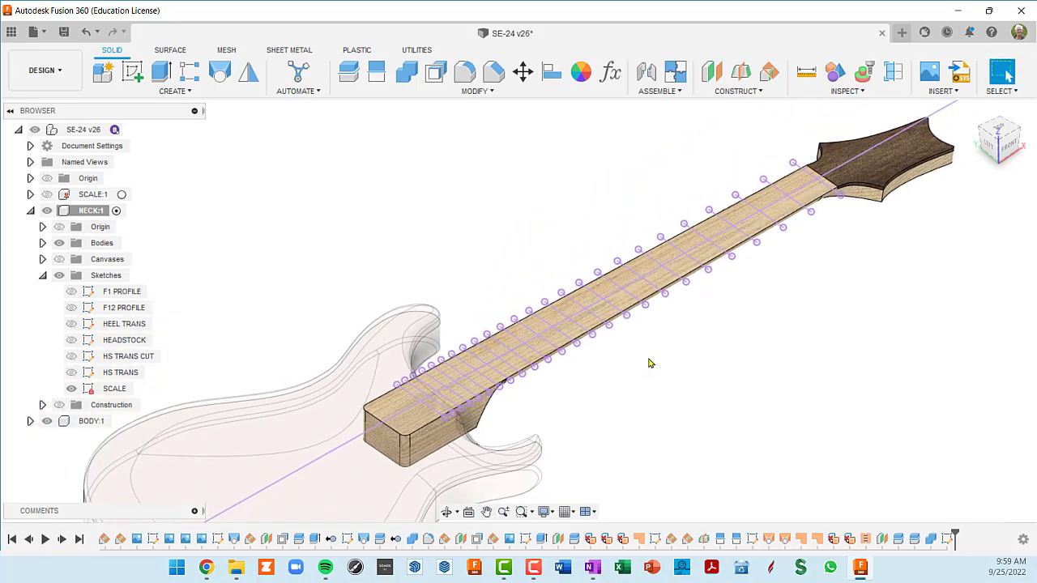
pyautogui.keyDown('shift'); pyautogui.moveTo(650, 354); pyautogui.dragTo(651, 276, button='middle'); pyautogui.keyUp('shift')
pyautogui.scroll(3, 419, 322)
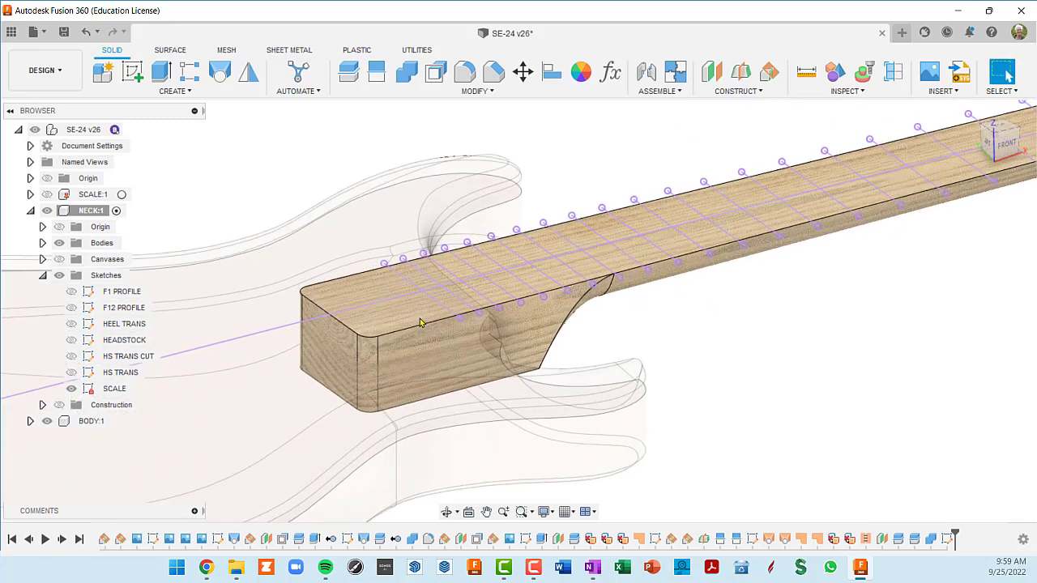
pyautogui.moveTo(419, 321)
pyautogui.keyDown('shift'); pyautogui.mouseDown(button='middle')
pyautogui.moveTo(433, 331)
pyautogui.moveTo(461, 320)
pyautogui.mouseUp(button='middle'); pyautogui.keyUp('shift')
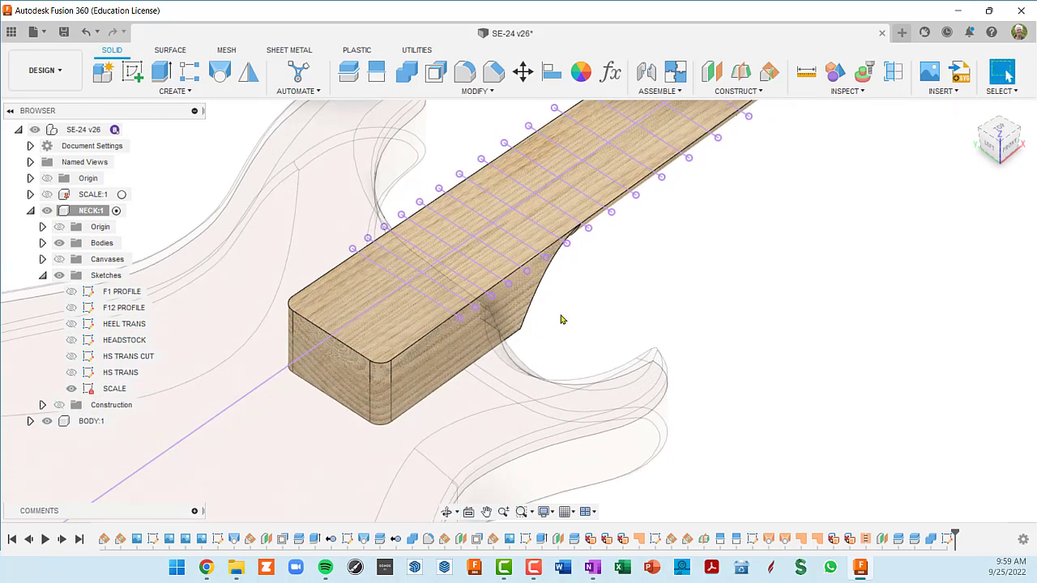
pyautogui.keyDown('shift'); pyautogui.moveTo(561, 320); pyautogui.dragTo(547, 294, button='middle'); pyautogui.keyUp('shift')
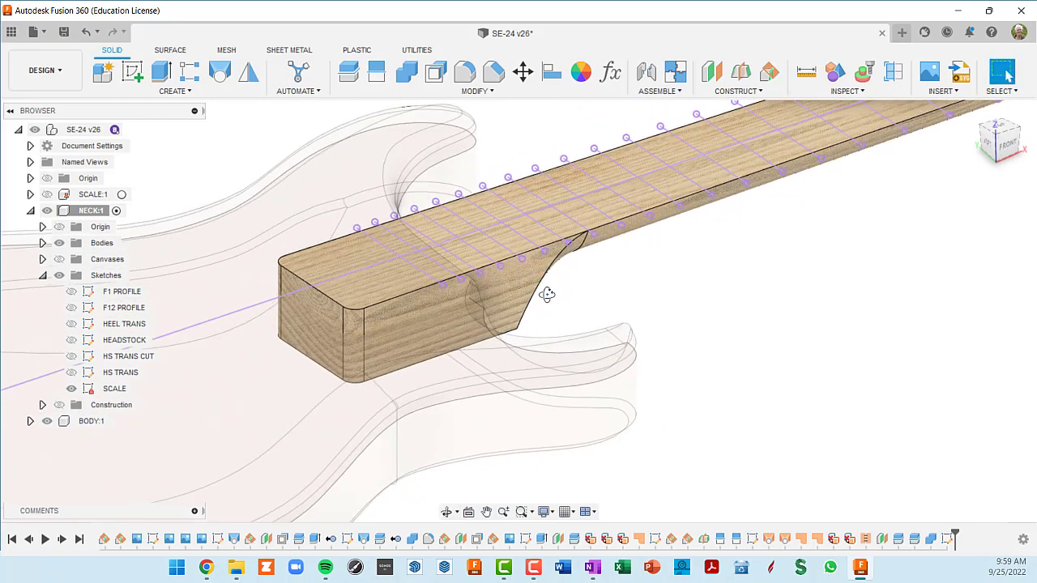
pyautogui.scroll(3, 432, 259)
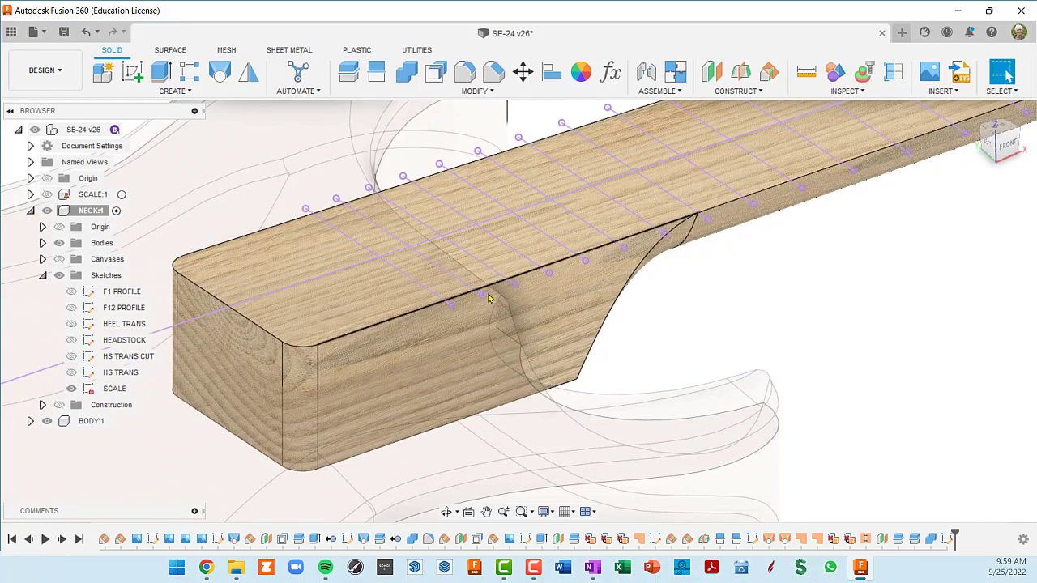
pyautogui.moveTo(489, 298)
pyautogui.keyDown('shift'); pyautogui.mouseDown(button='middle')
pyautogui.moveTo(505, 343)
pyautogui.moveTo(454, 317)
pyautogui.moveTo(458, 326)
pyautogui.moveTo(551, 360)
pyautogui.mouseUp(button='middle'); pyautogui.keyUp('shift')
pyautogui.scroll(-3, 551, 361)
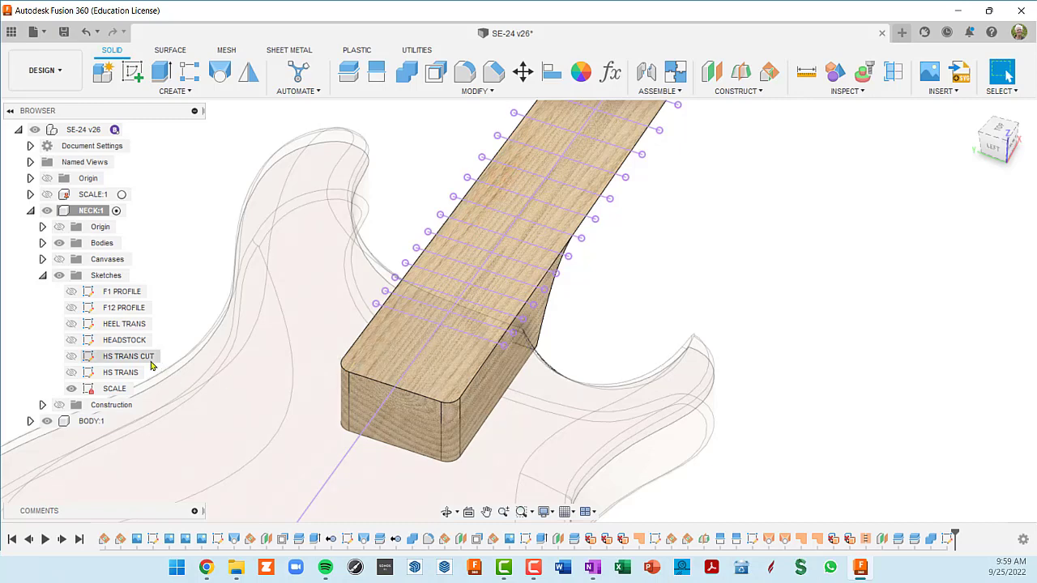
# Hide the neck's SCALE sketch and show the guitar from the top.
pyautogui.click(71, 389)
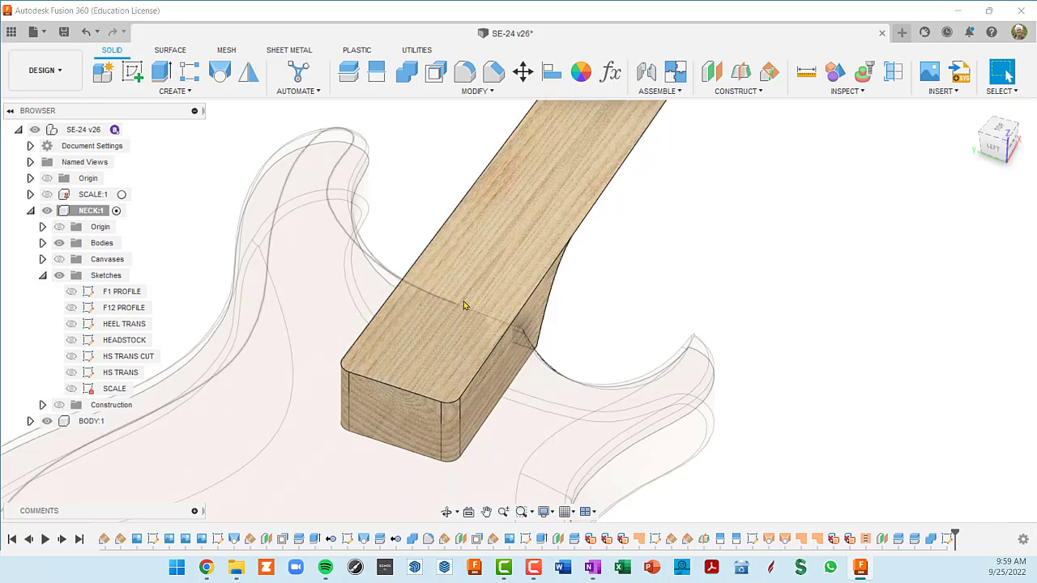
pyautogui.scroll(-5, 551, 349)
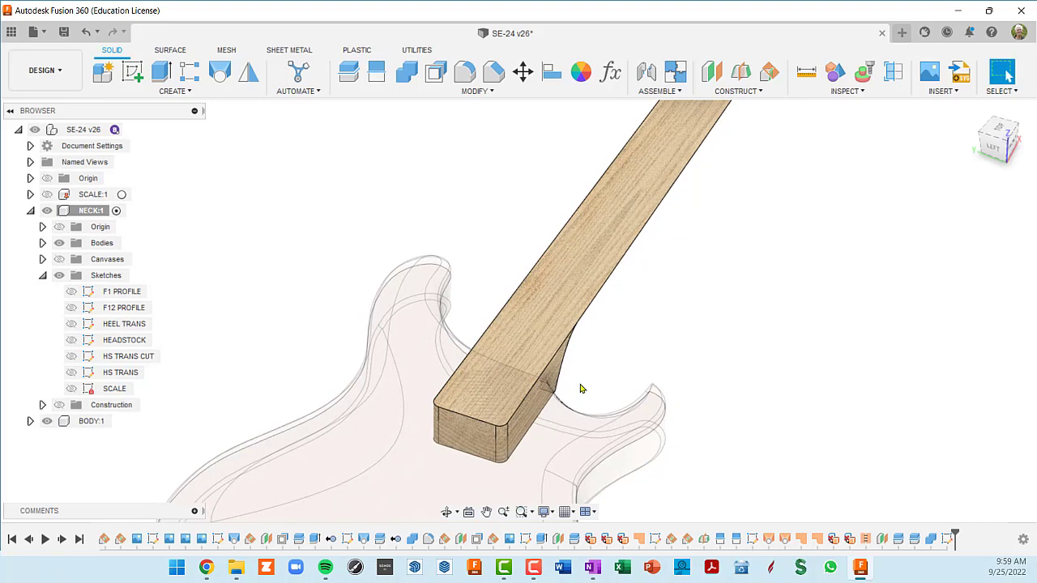
pyautogui.scroll(-2, 581, 389)
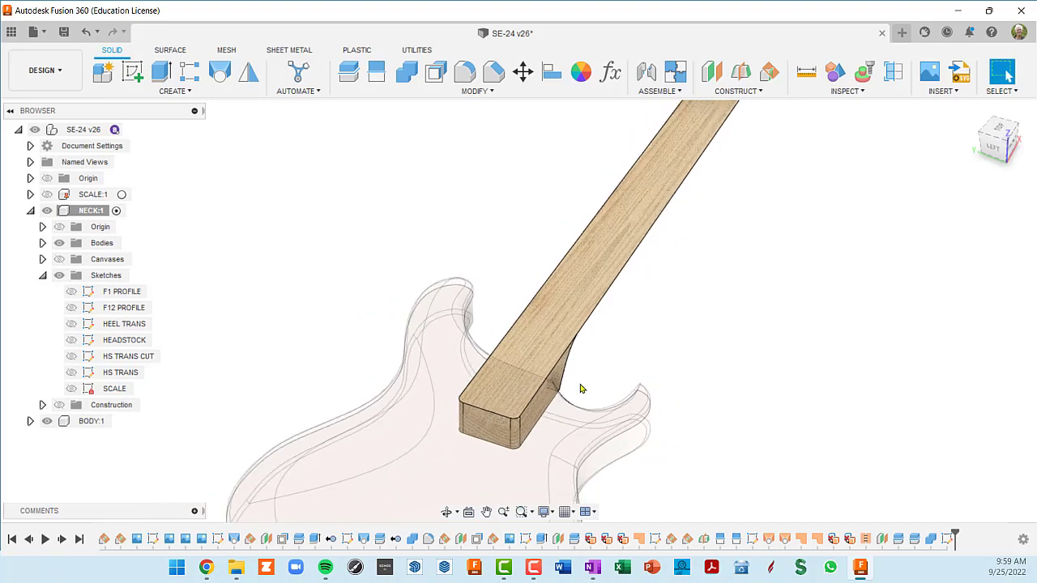
pyautogui.click(999, 138)
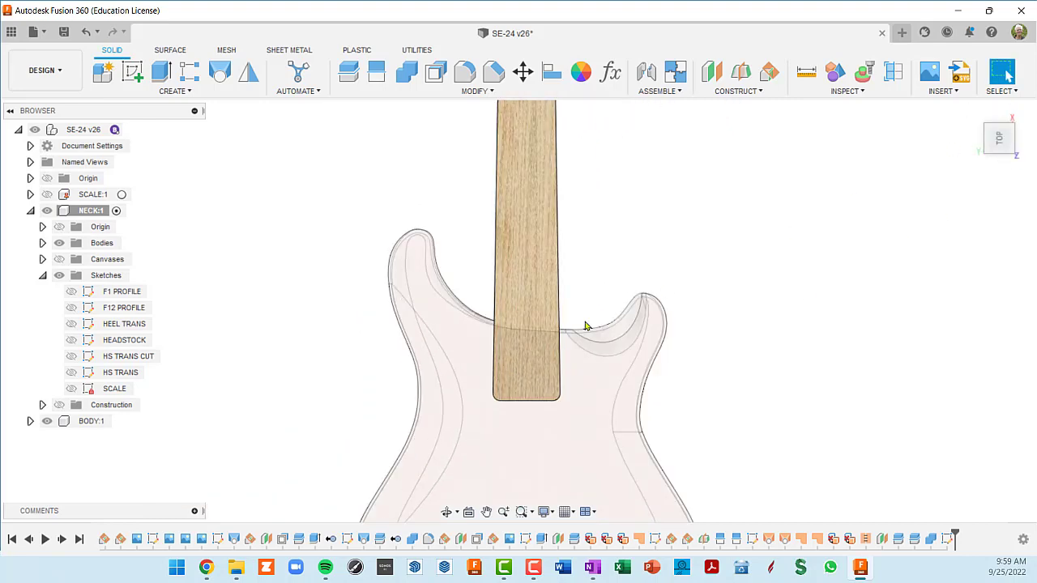
pyautogui.scroll(1, 580, 332)
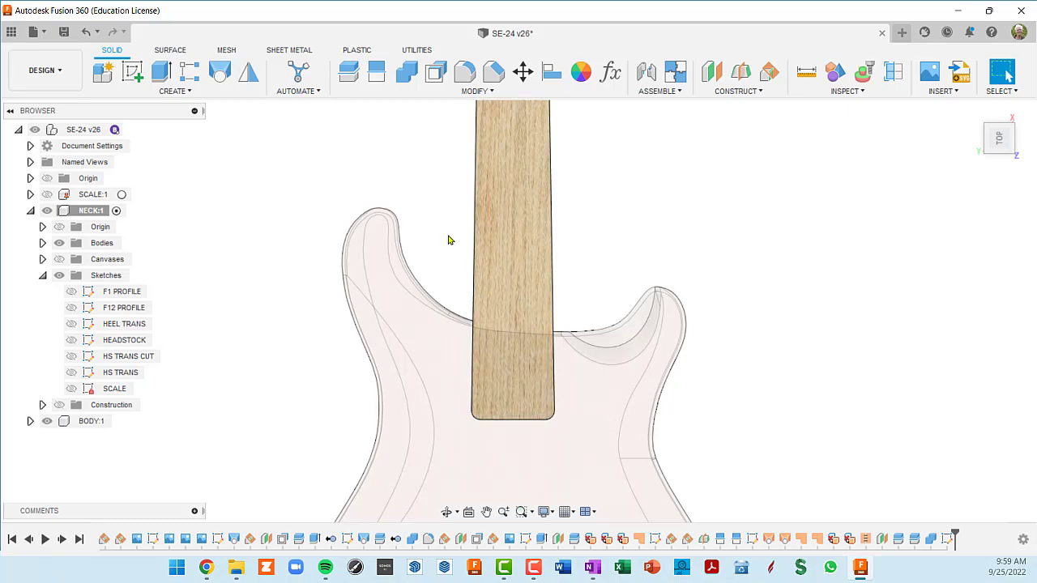
# Start a sketch on the neck's top face and draw a horizontal line about 3.1 in long across the neck above the body joint.
pyautogui.click(132, 71)
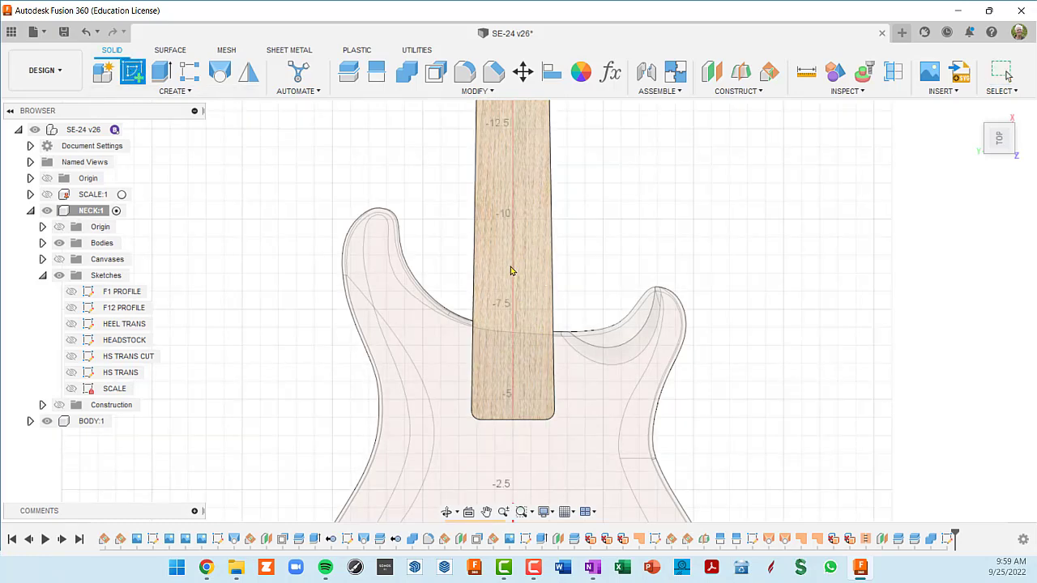
pyautogui.click(539, 266)
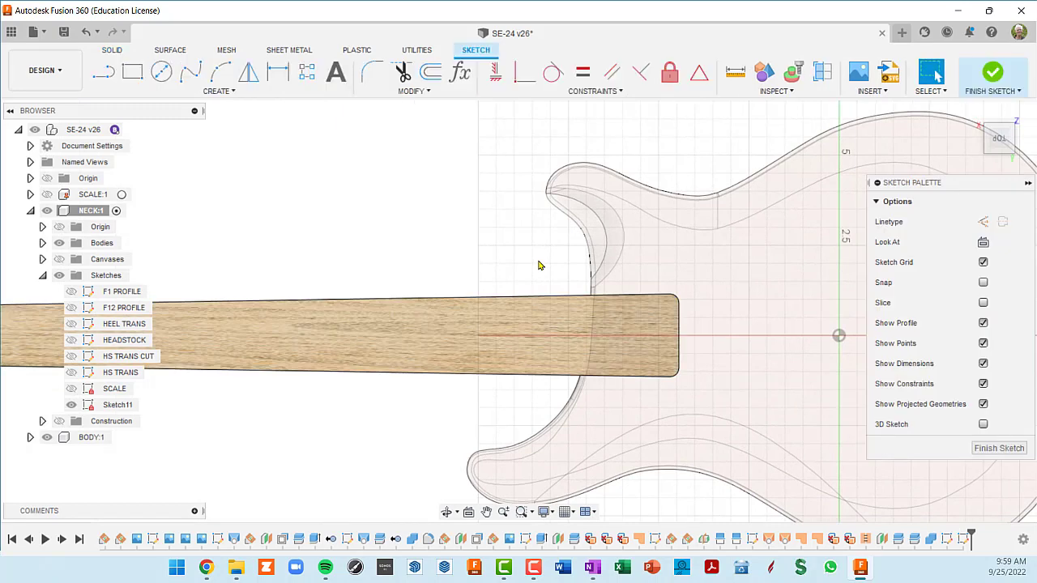
pyautogui.moveTo(1016, 121)
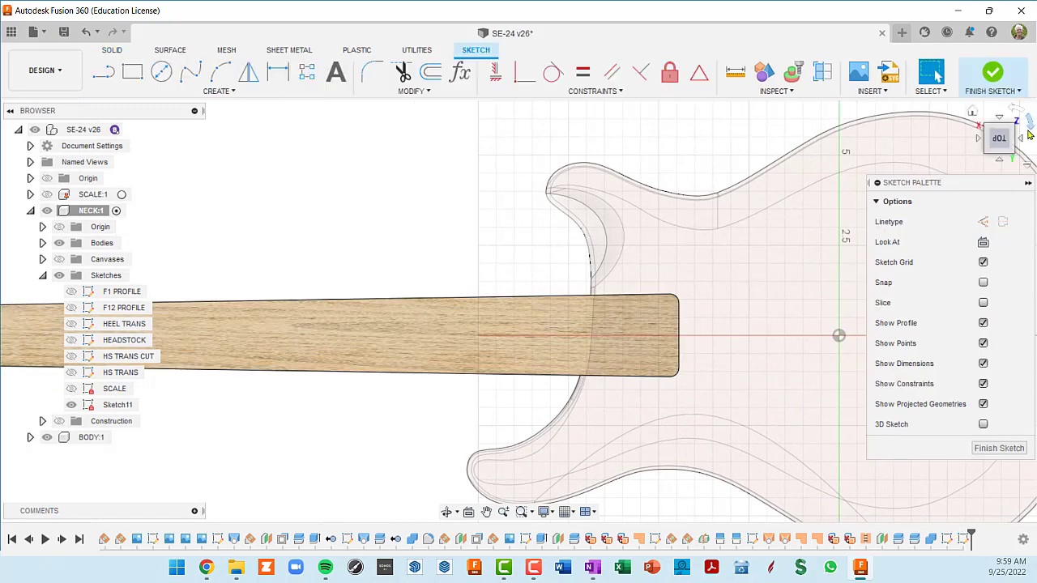
pyautogui.click(1030, 128)
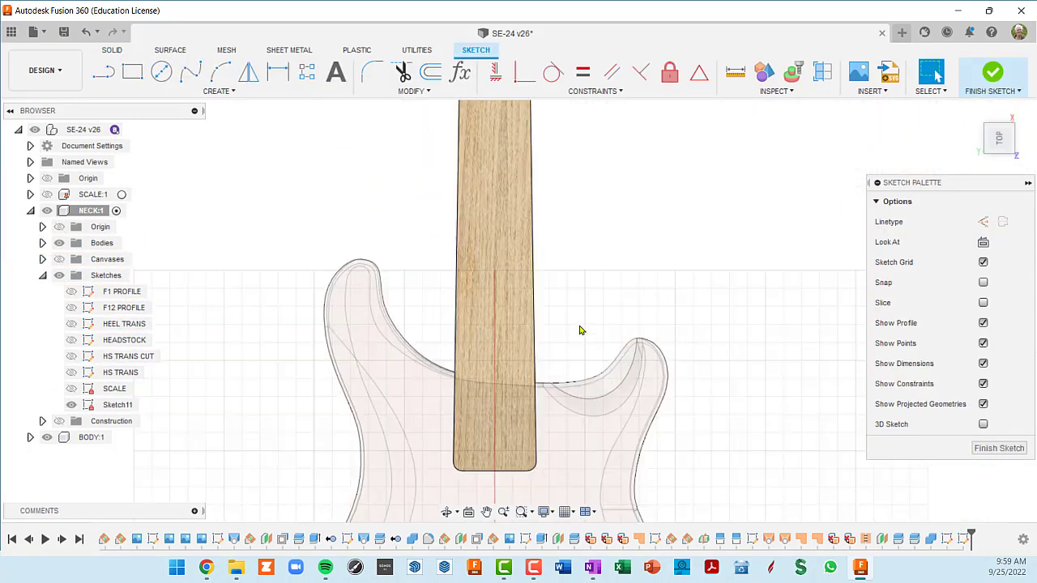
pyautogui.press('l')
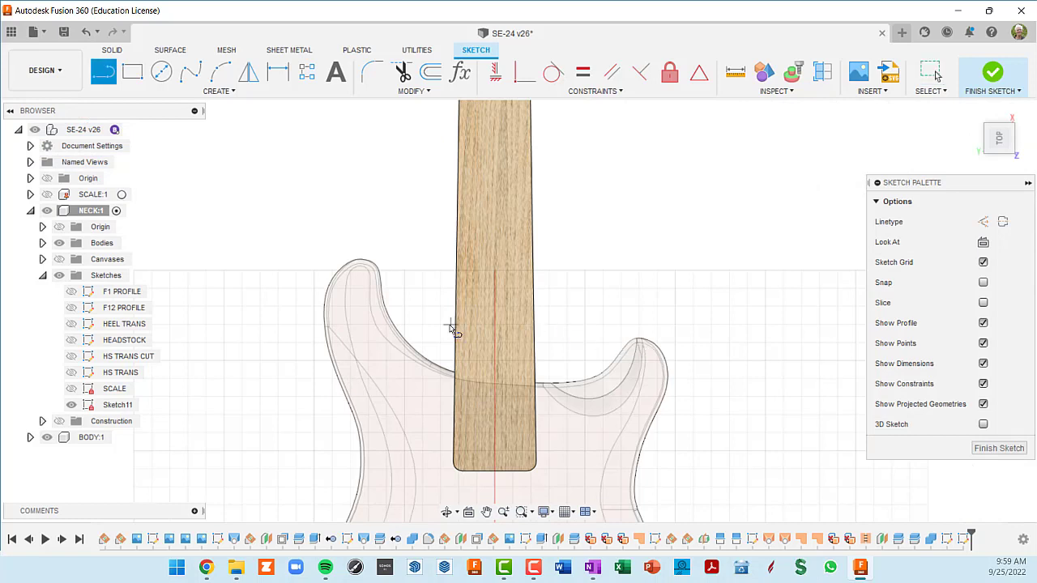
pyautogui.click(438, 320)
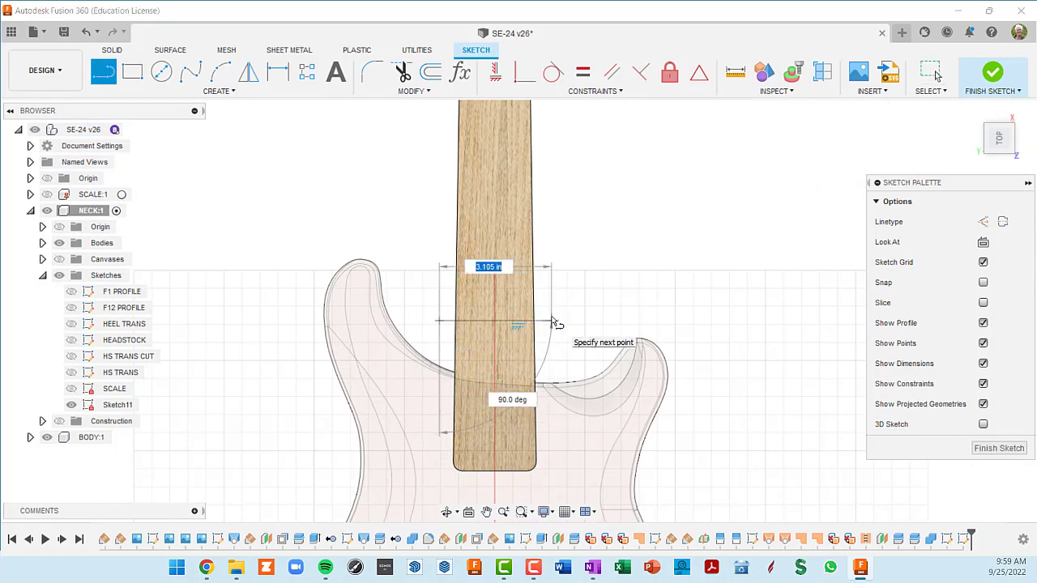
pyautogui.click(551, 320)
pyautogui.press('Escape')
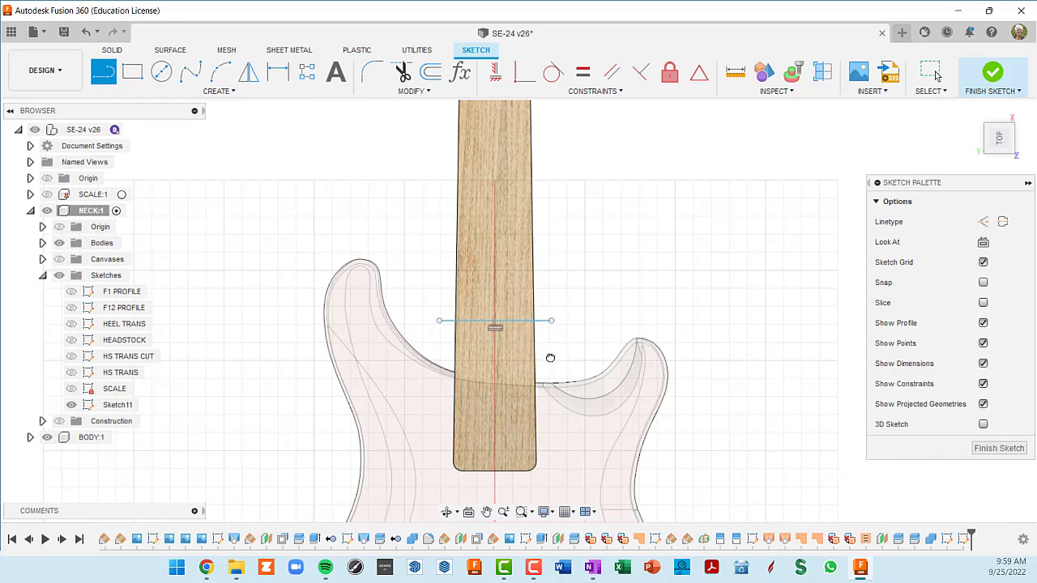
pyautogui.scroll(4, 549, 349)
pyautogui.press('Escape')
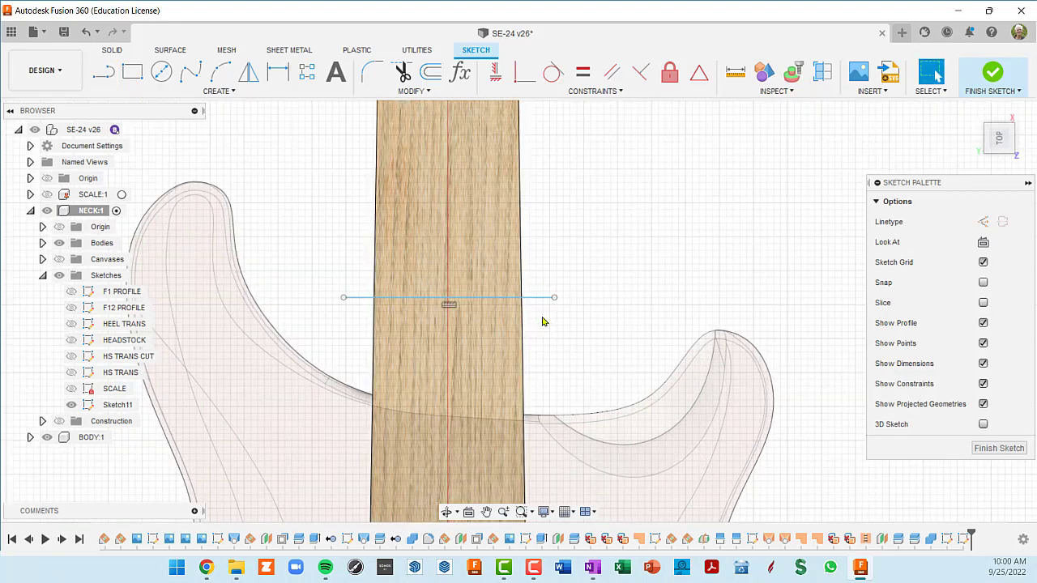
# Convert the line across the neck to construction geometry and shift it slightly toward the headstock.
pyautogui.click(534, 299)
pyautogui.press('x')
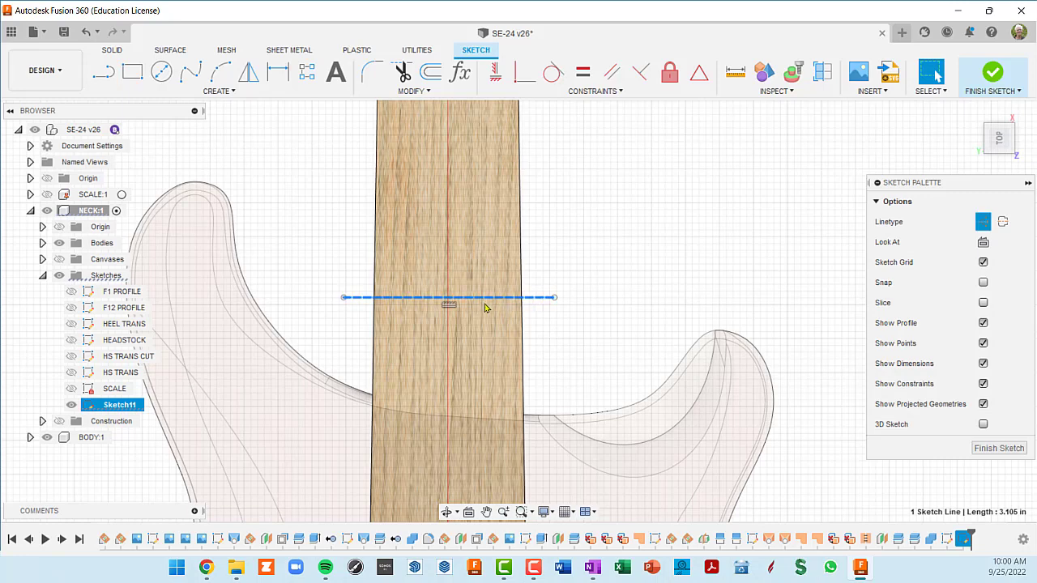
pyautogui.scroll(-4, 486, 305)
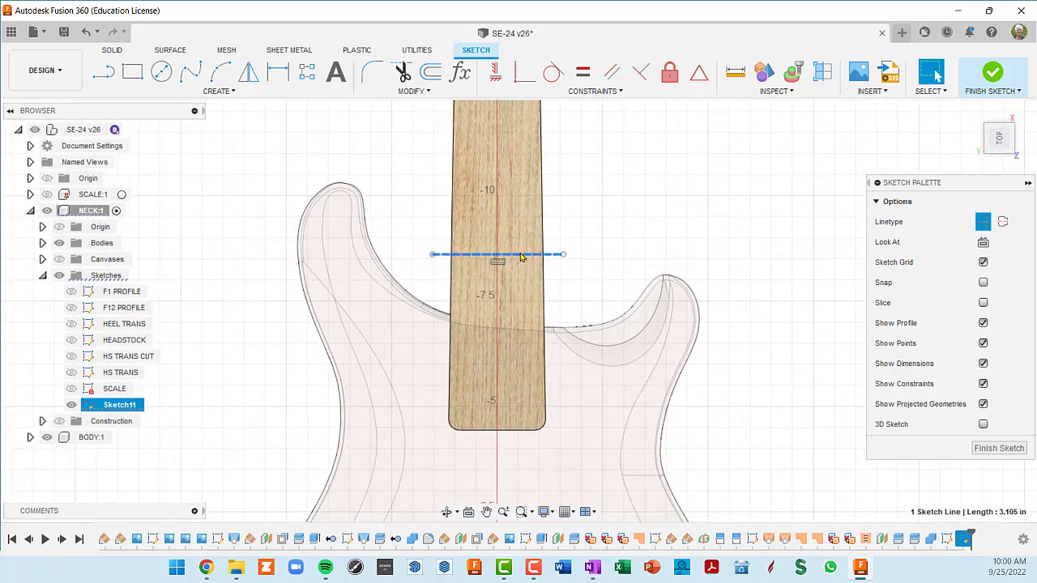
pyautogui.moveTo(521, 257)
pyautogui.mouseDown()
pyautogui.moveTo(525, 333)
pyautogui.moveTo(522, 236)
pyautogui.mouseUp()
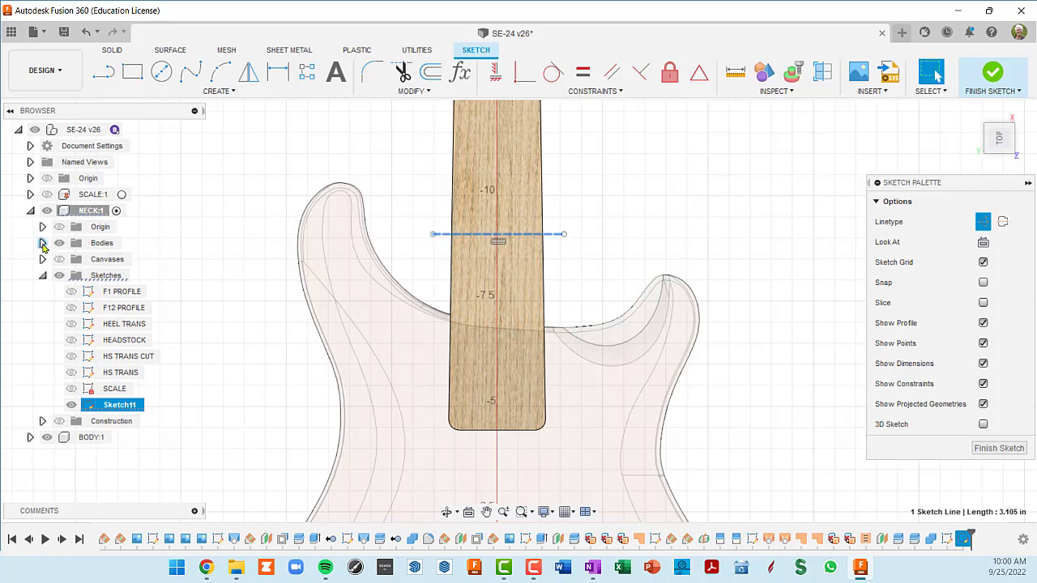
# Expand the BODY component's sketches and show its OUTLINE sketch.
pyautogui.click(42, 243)
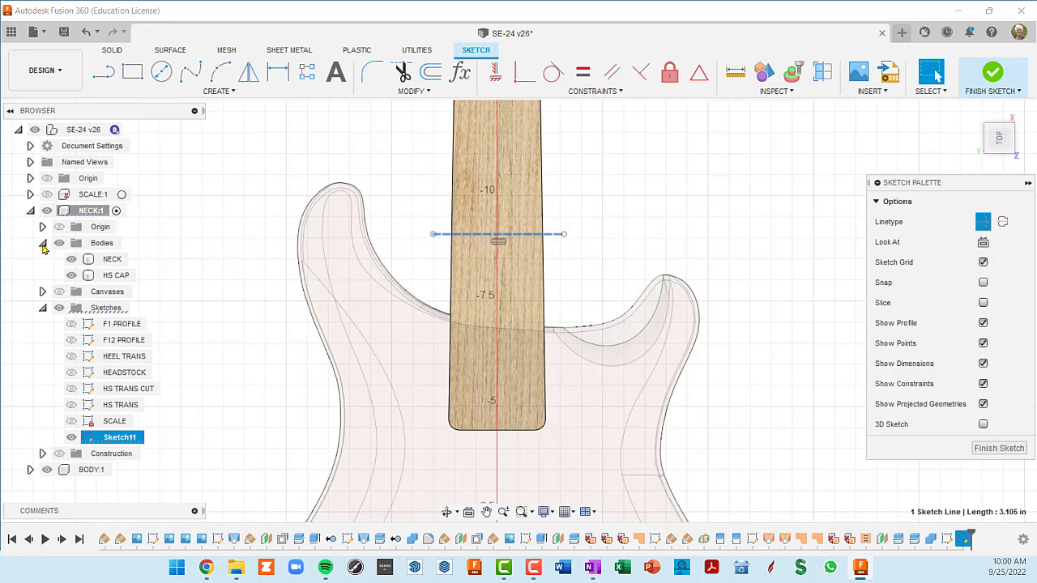
pyautogui.click(42, 243)
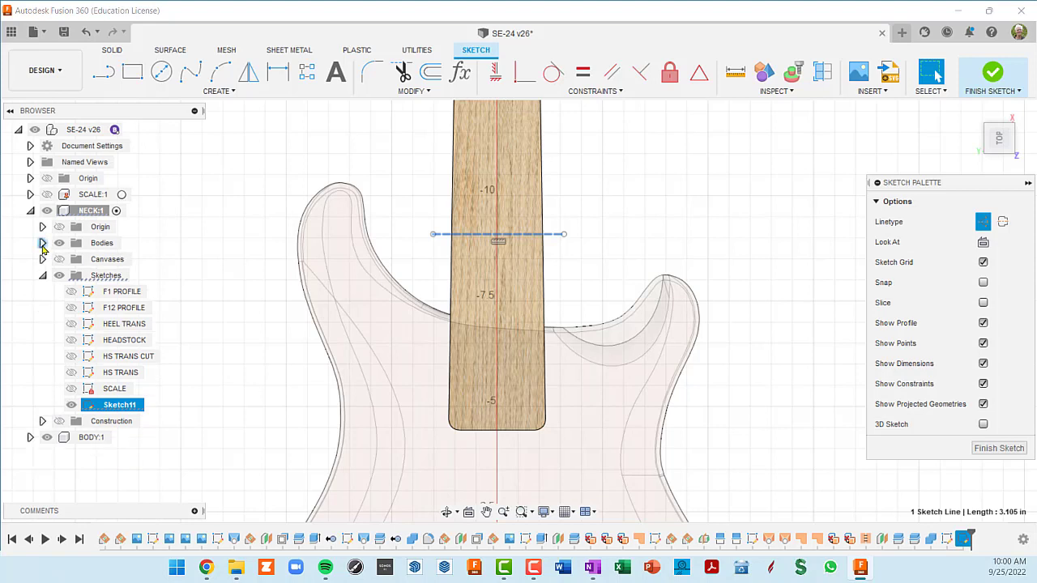
pyautogui.click(30, 438)
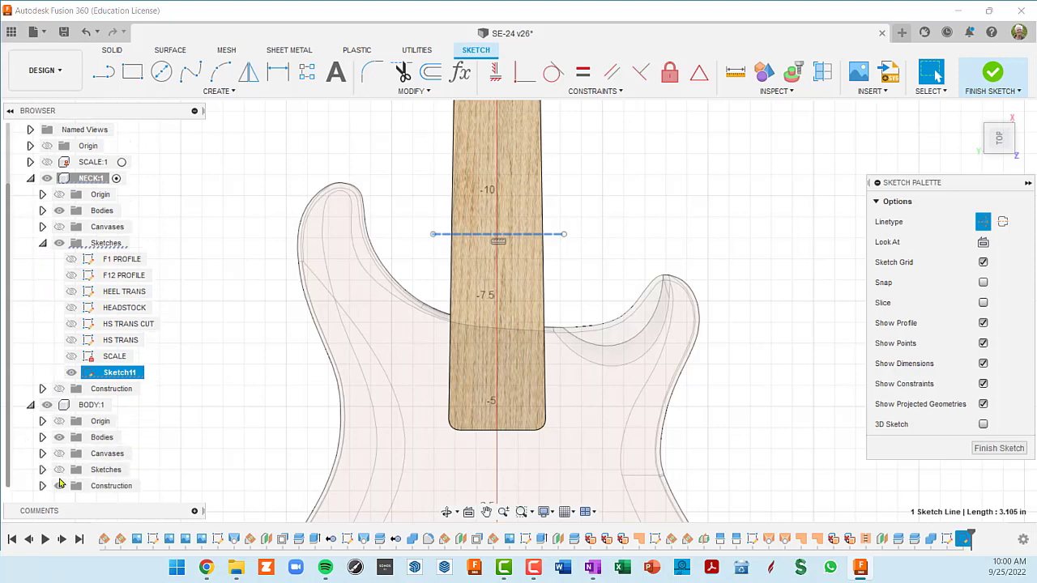
pyautogui.click(43, 470)
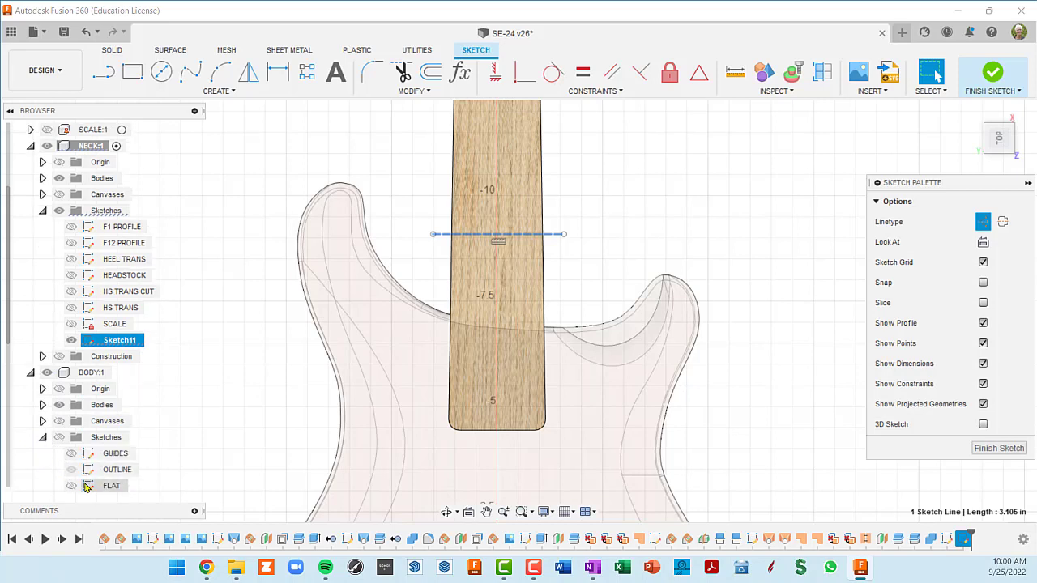
pyautogui.click(71, 473)
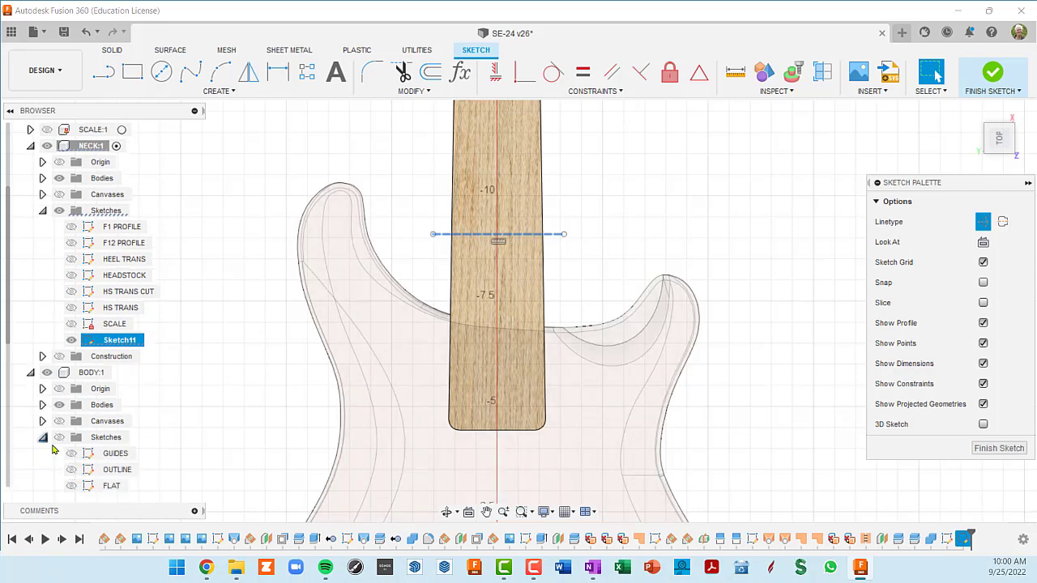
pyautogui.click(71, 470)
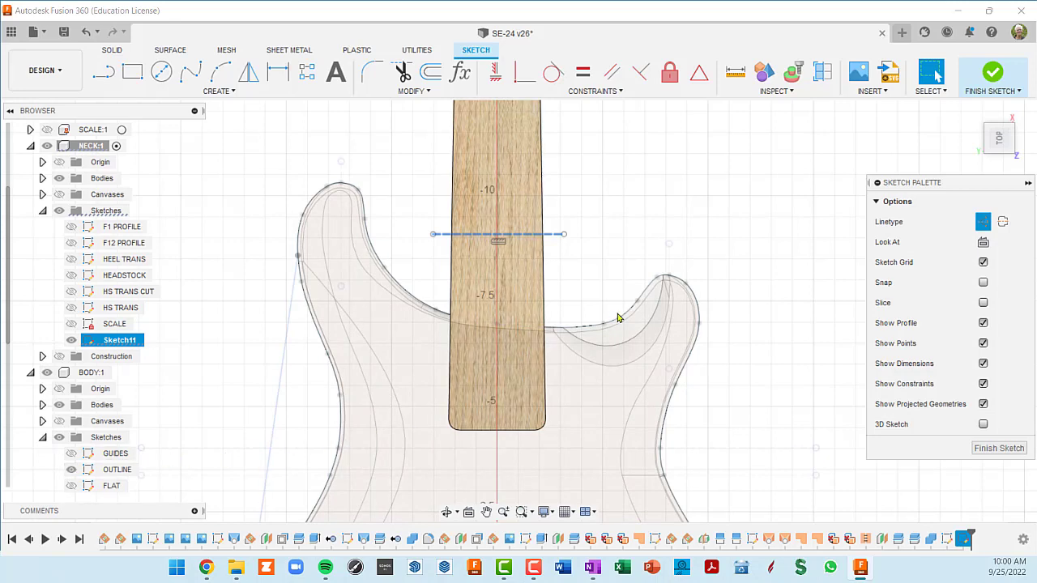
# Project the two body outline curves that meet at the neck's centre line into the sketch, keeping the projection linked.
pyautogui.press('p')
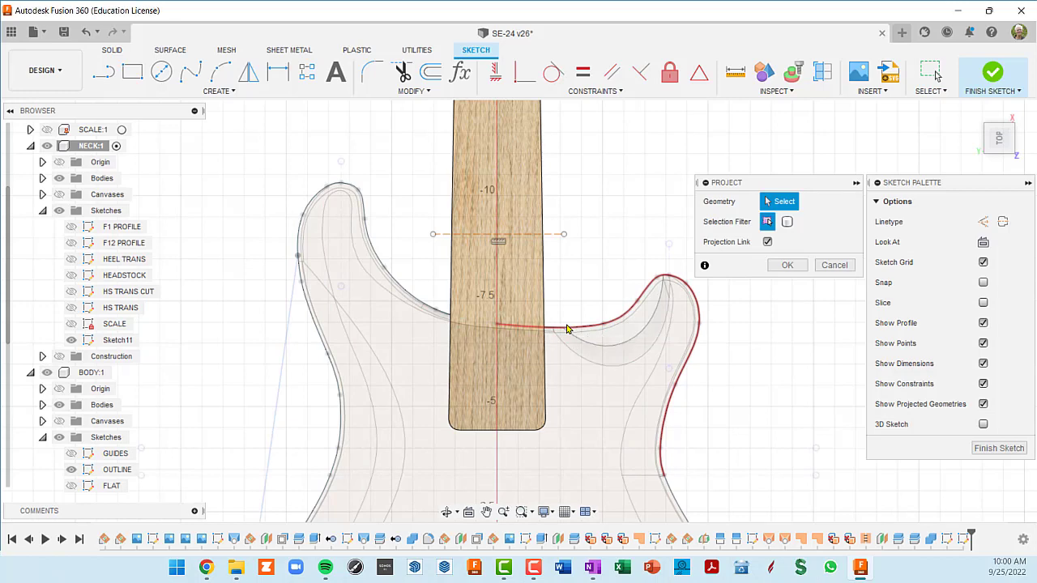
pyautogui.click(565, 328)
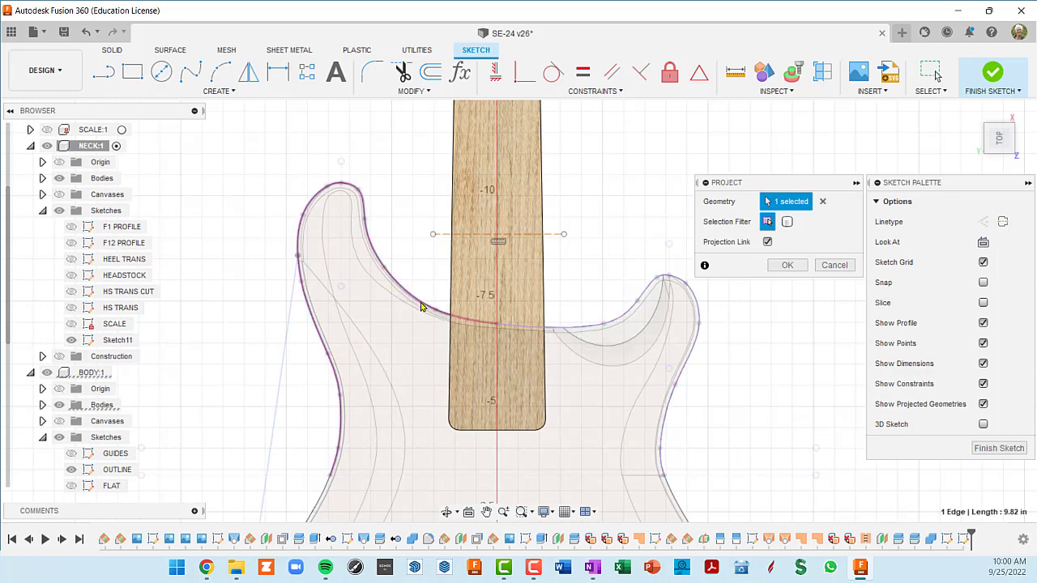
pyautogui.click(421, 304)
pyautogui.click(788, 266)
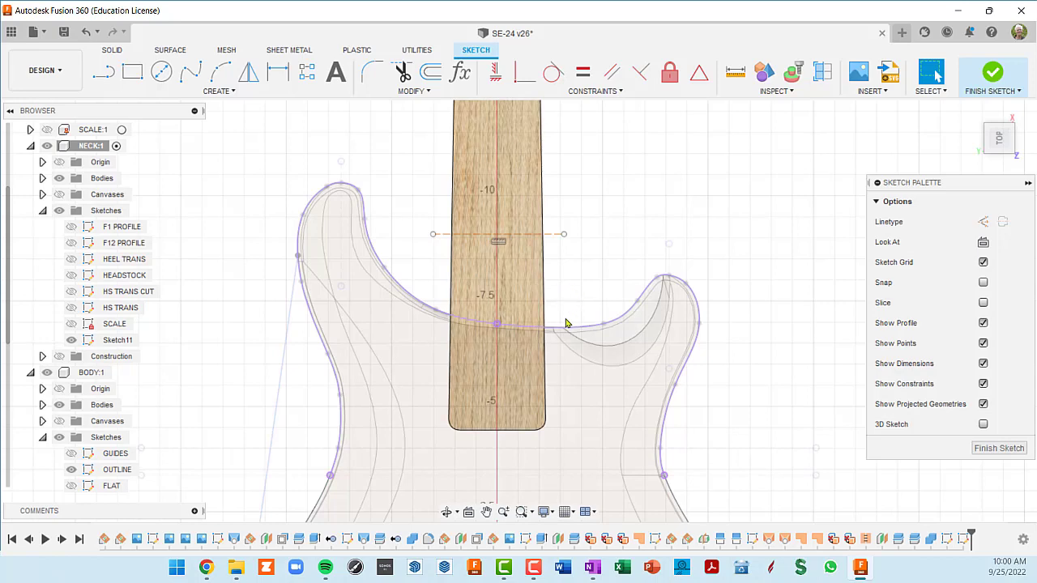
# Constrain the construction line's midpoint to the projected outline point on the neck's centre line.
pyautogui.scroll(2, 545, 301)
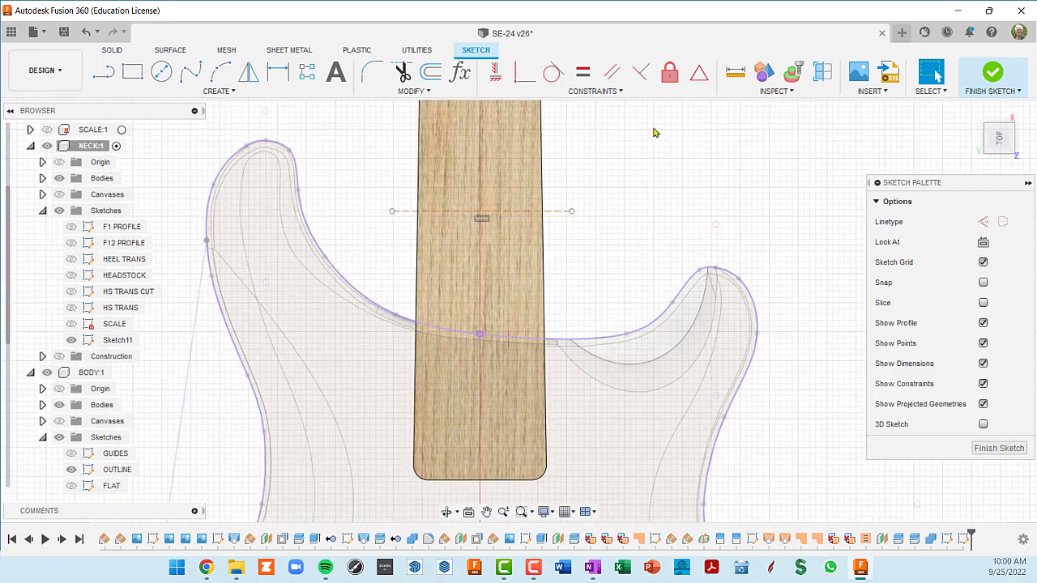
pyautogui.click(700, 74)
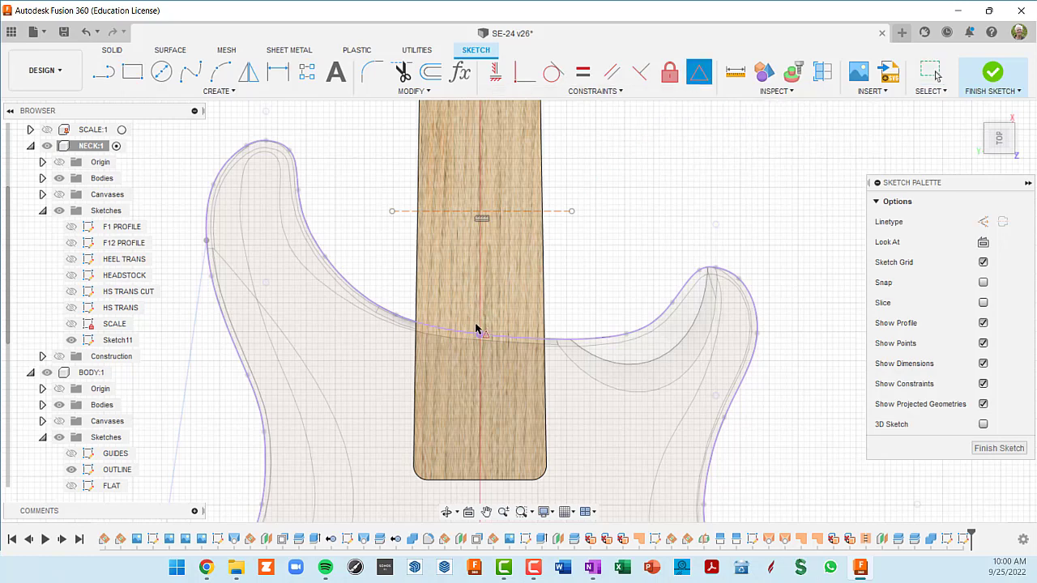
pyautogui.click(496, 213)
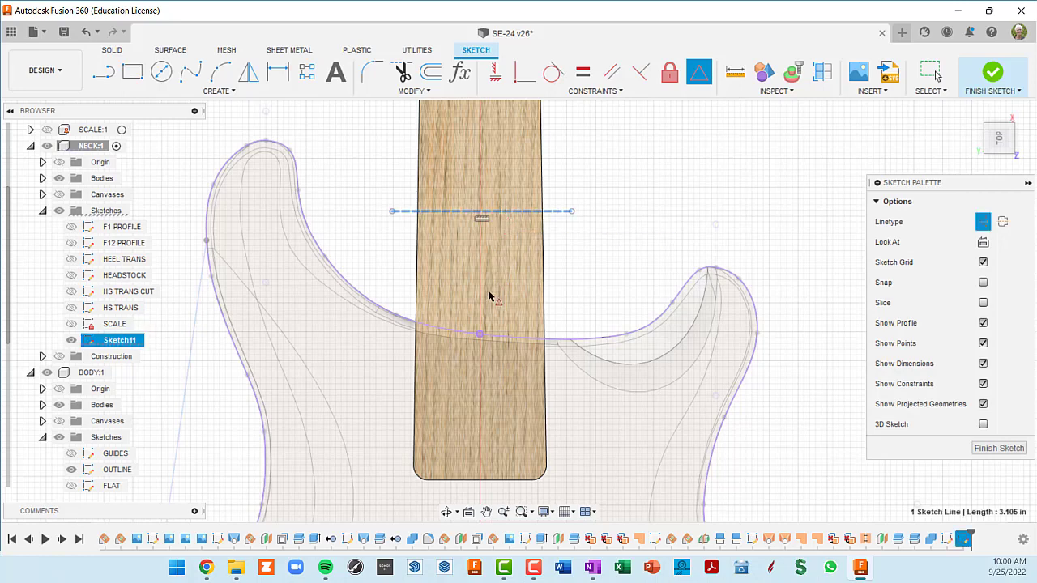
pyautogui.click(482, 337)
pyautogui.scroll(3, 584, 442)
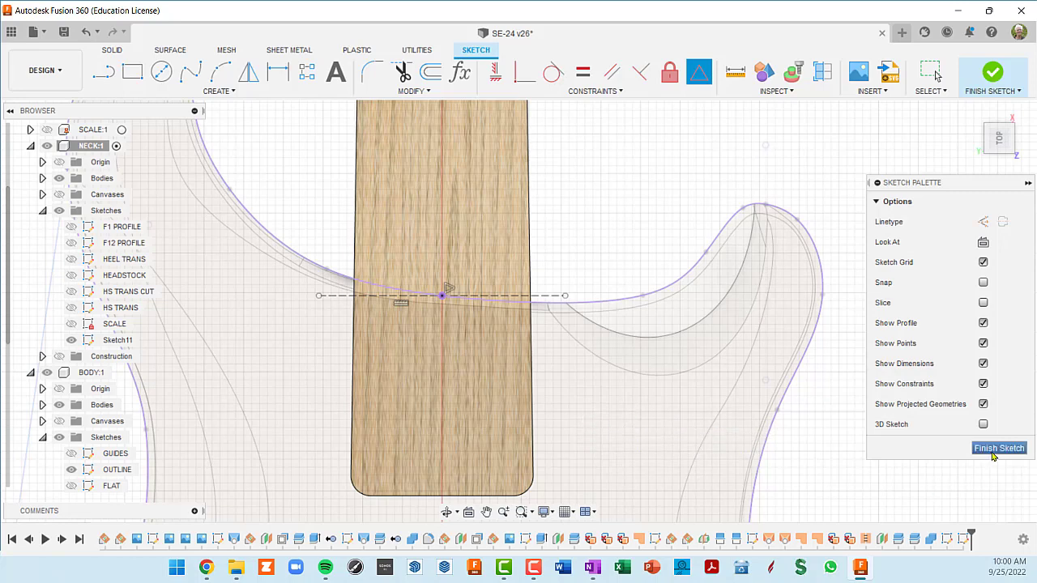
# Finish the sketch, rename it ROTATION AXIS and collapse the BODY component's contents.
pyautogui.click(993, 450)
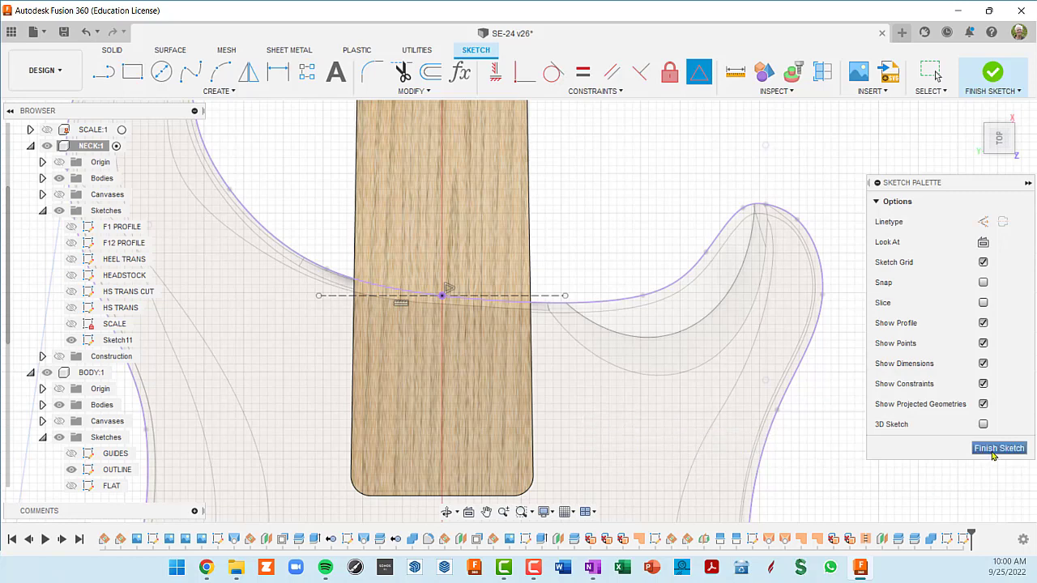
pyautogui.click(119, 343)
pyautogui.doubleClick(118, 344)
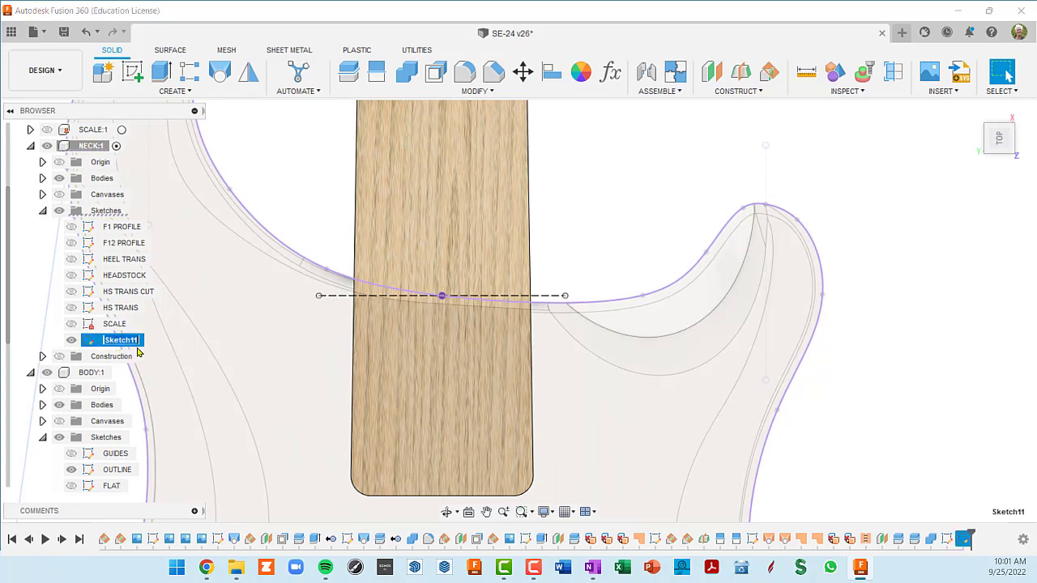
pyautogui.write('ATION AXIS')
pyautogui.press('Return')
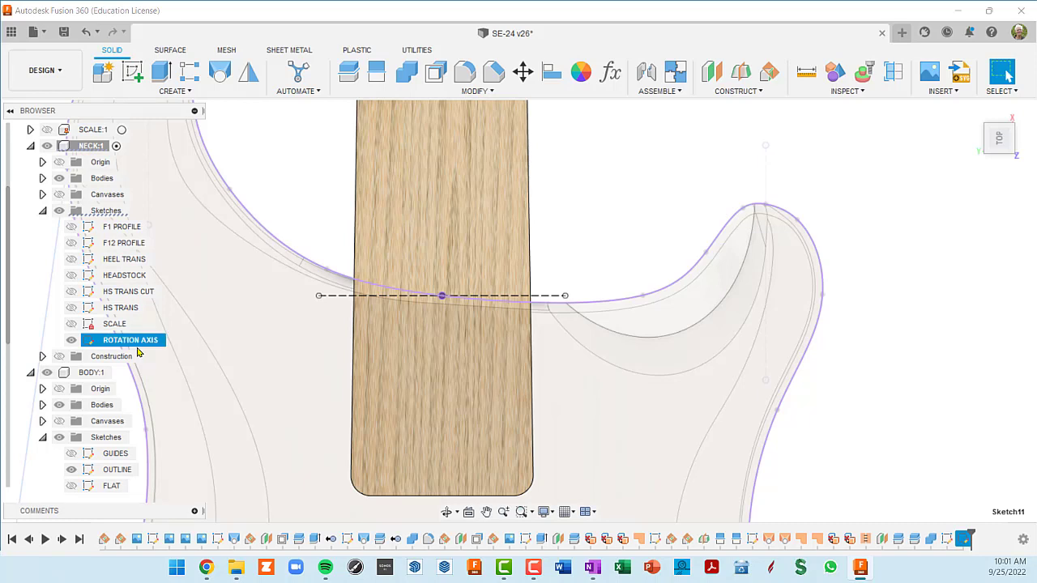
pyautogui.click(31, 374)
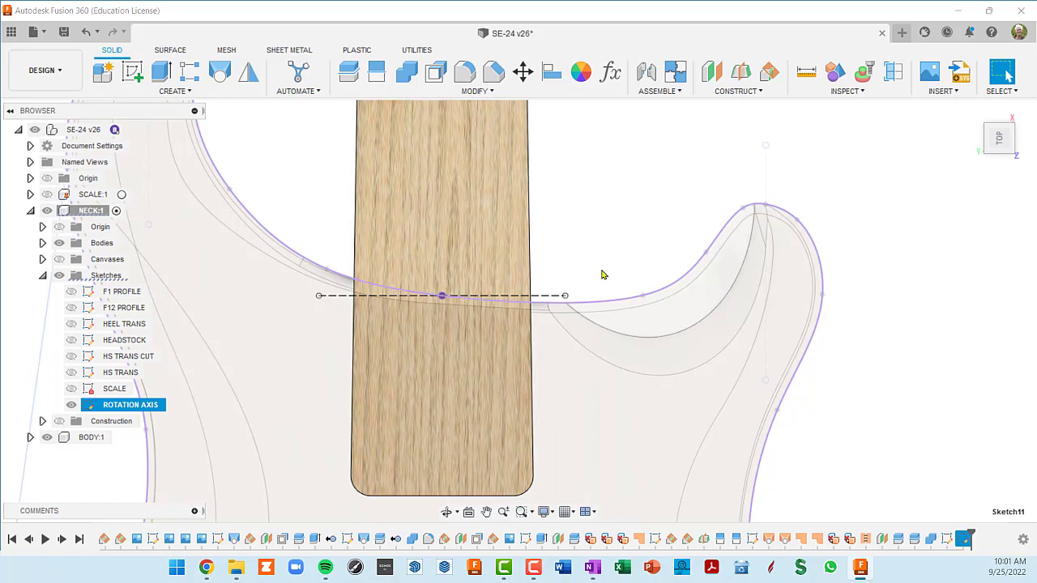
# Try to rotate the NECK component -0.75 degrees about Y, pivoting at the midpoint of the ROTATION AXIS construction line.
pyautogui.keyDown('shift'); pyautogui.moveTo(615, 270); pyautogui.dragTo(548, 185, button='middle'); pyautogui.keyUp('shift')
pyautogui.moveTo(592, 236); pyautogui.dragTo(544, 226, button='middle')
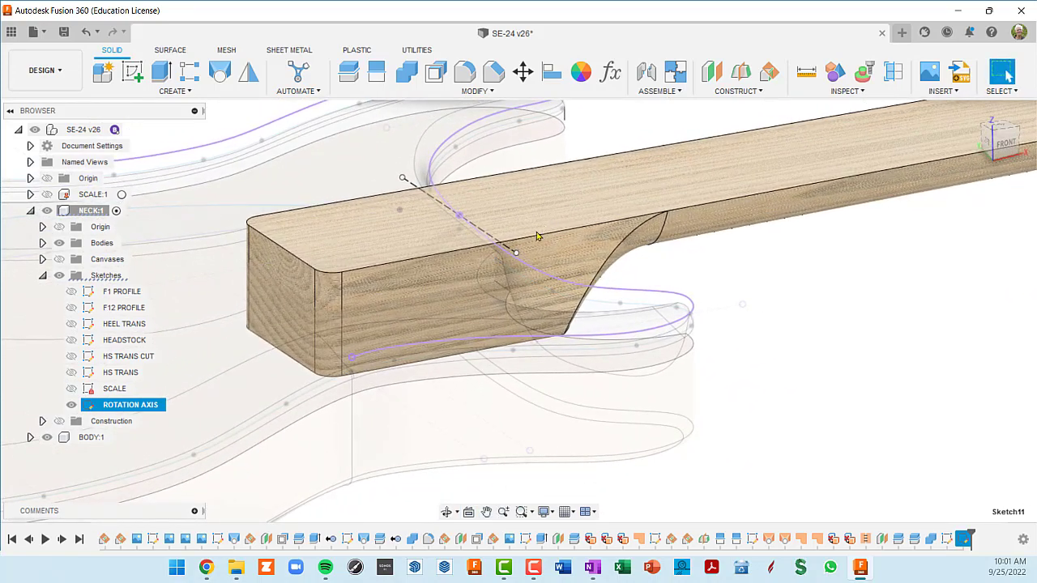
pyautogui.scroll(-3, 537, 236)
pyautogui.scroll(2, 547, 236)
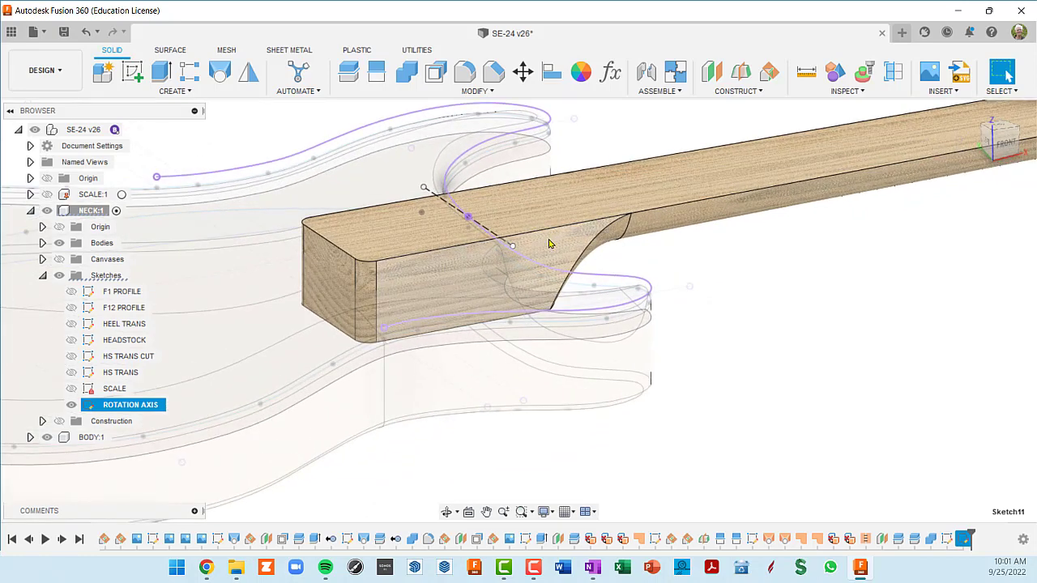
pyautogui.press('m')
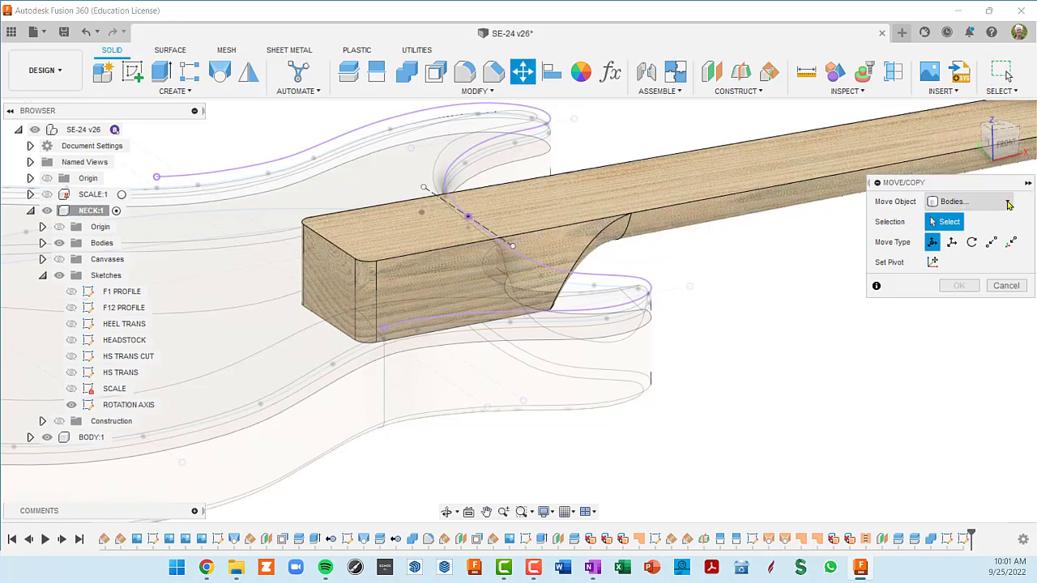
pyautogui.click(1009, 204)
pyautogui.click(964, 220)
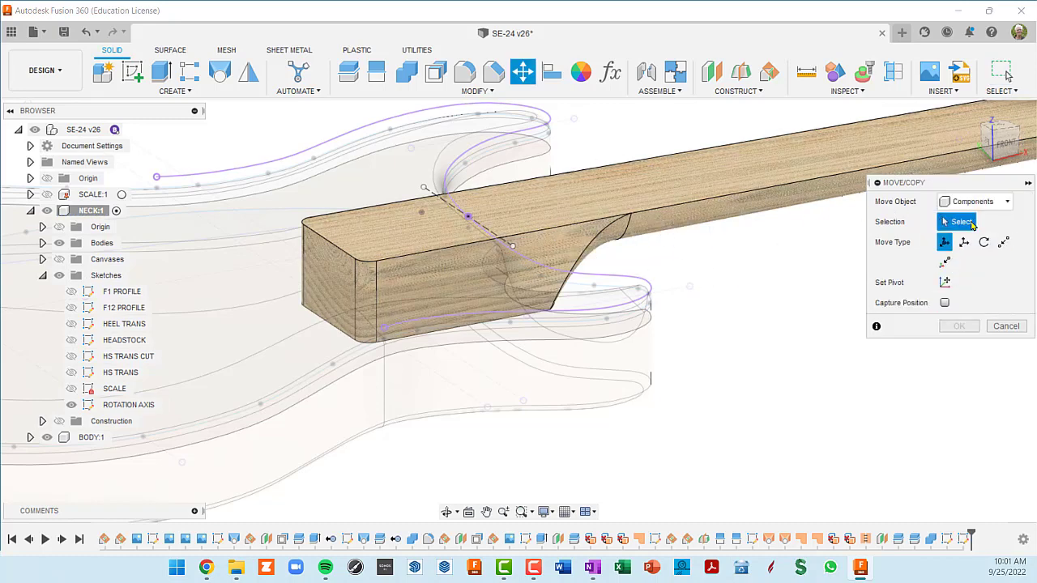
pyautogui.click(614, 176)
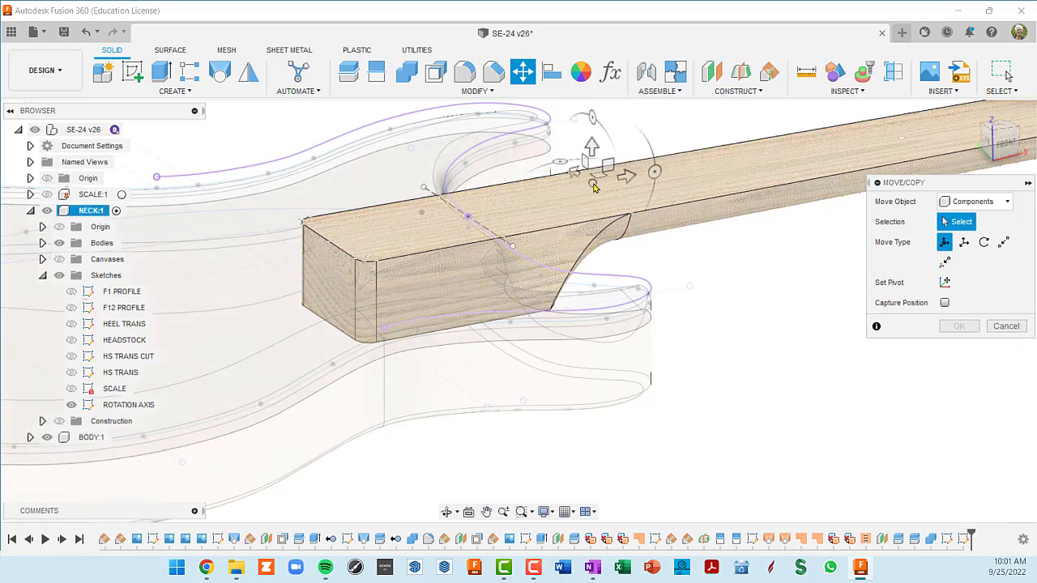
pyautogui.keyDown('shift'); pyautogui.moveTo(606, 201); pyautogui.dragTo(556, 225, button='middle'); pyautogui.keyUp('shift')
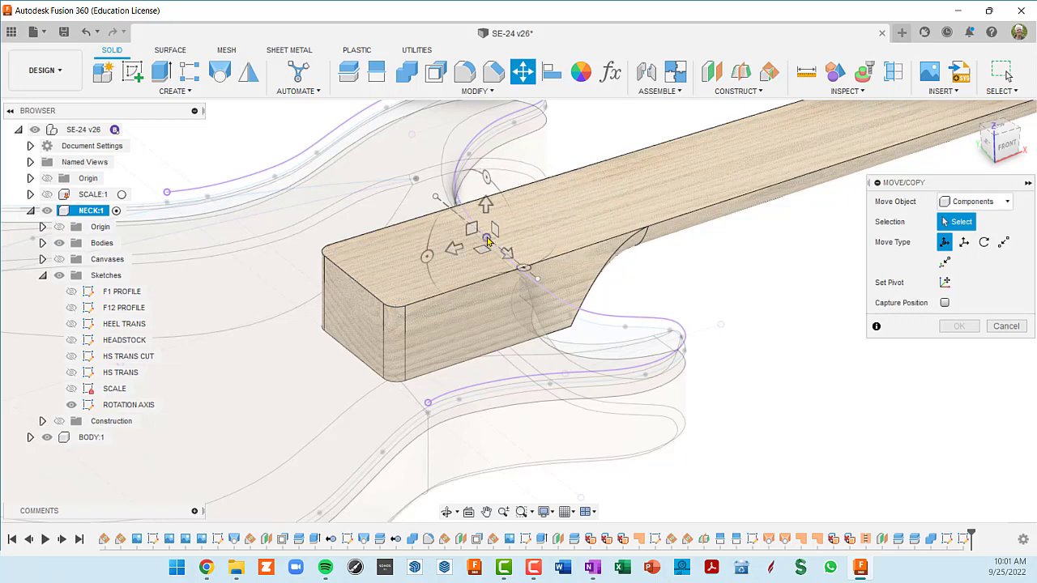
pyautogui.click(487, 243)
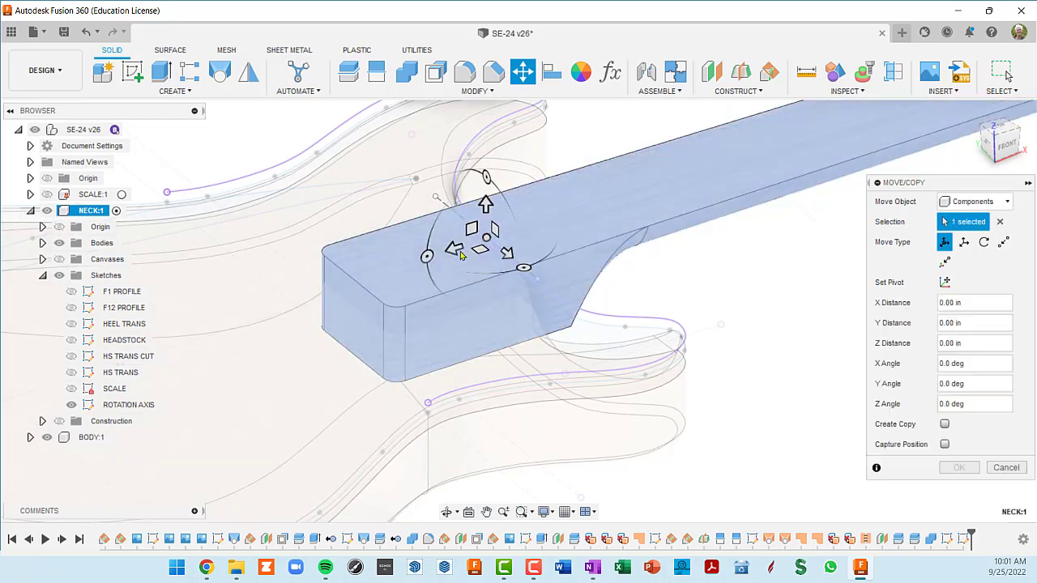
pyautogui.moveTo(428, 255); pyautogui.dragTo(427, 255)
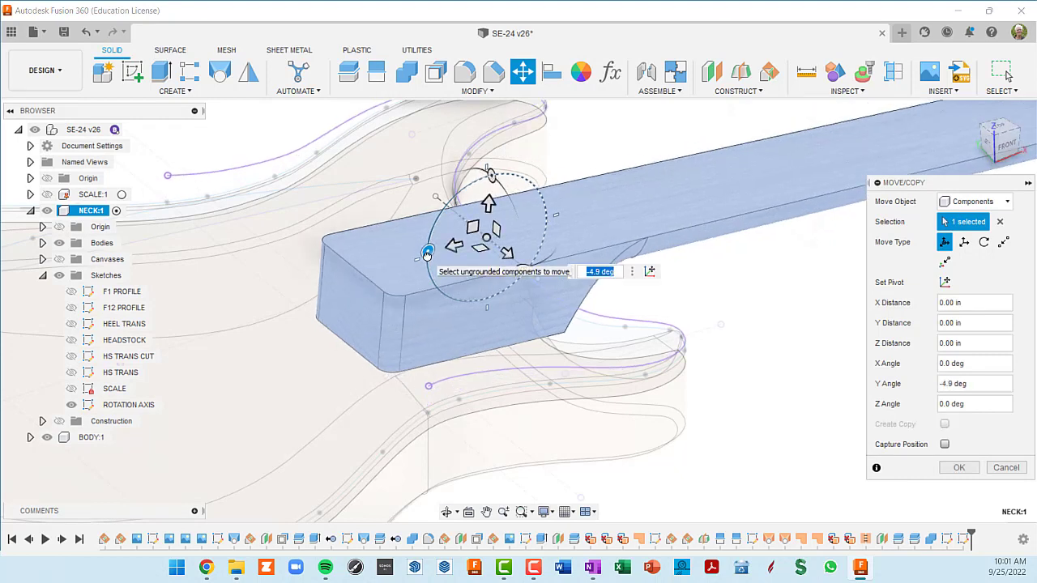
pyautogui.press('BackSpace')
pyautogui.write('-.75')
pyautogui.press('Return')
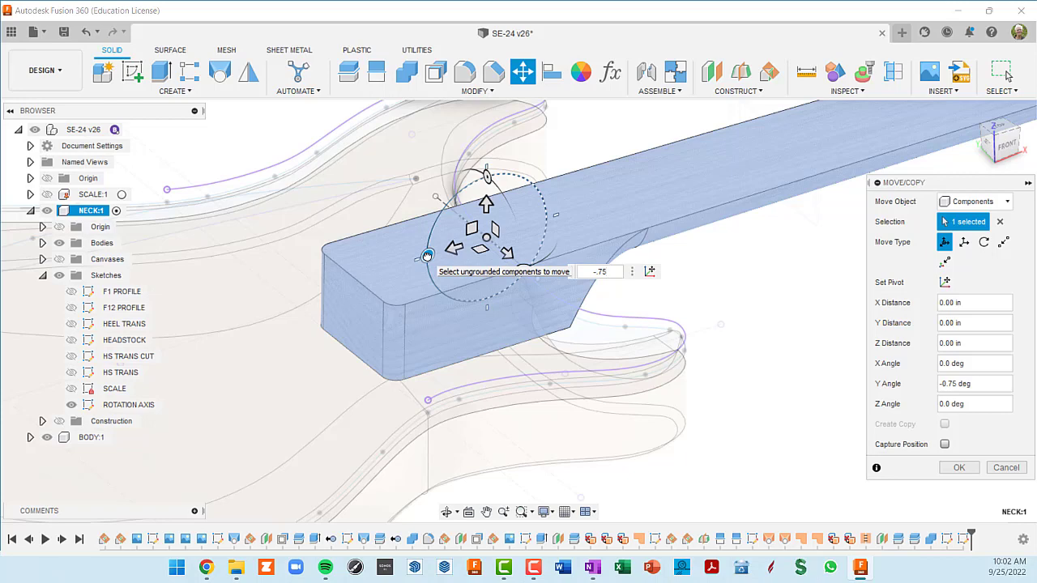
pyautogui.press('Return')
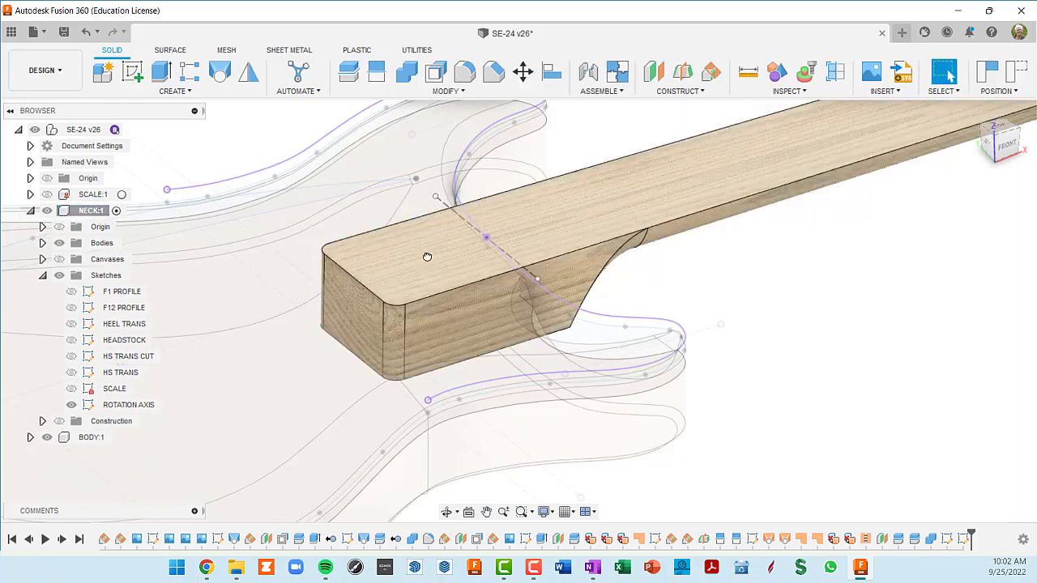
pyautogui.keyDown('shift'); pyautogui.moveTo(563, 325); pyautogui.dragTo(552, 299, button='middle'); pyautogui.keyUp('shift')
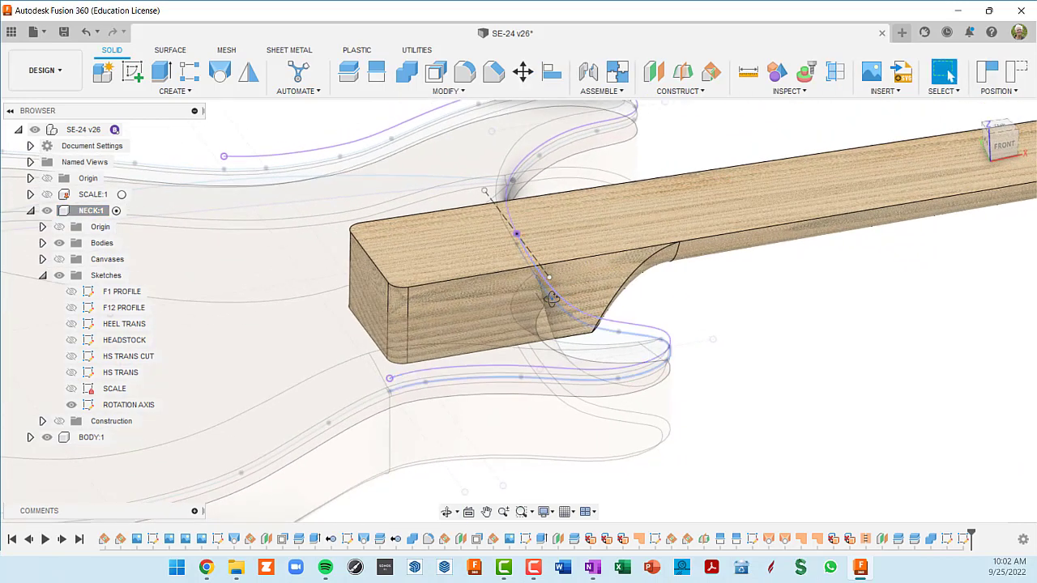
pyautogui.press('m')
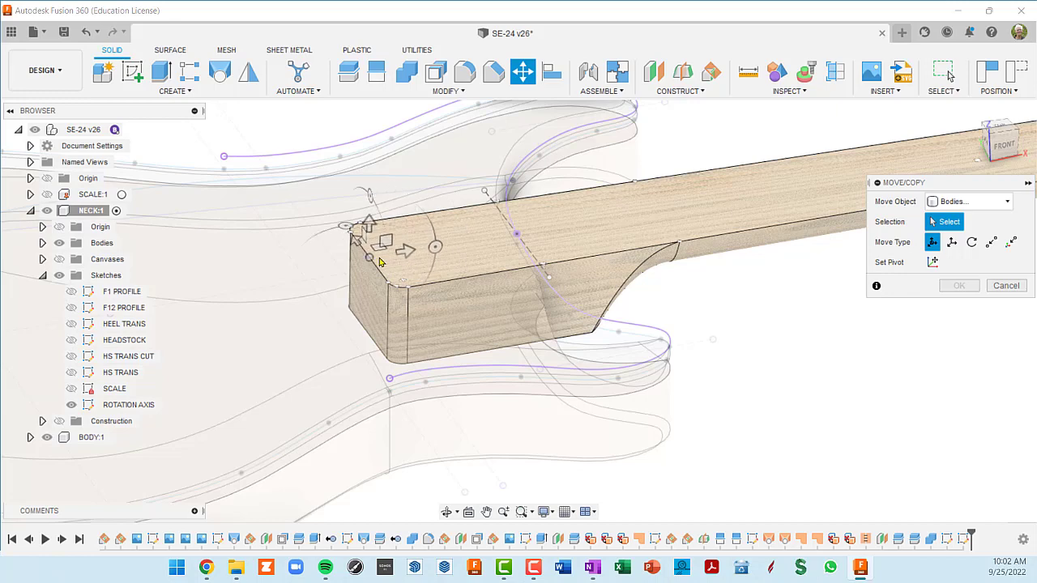
pyautogui.scroll(2, 518, 236)
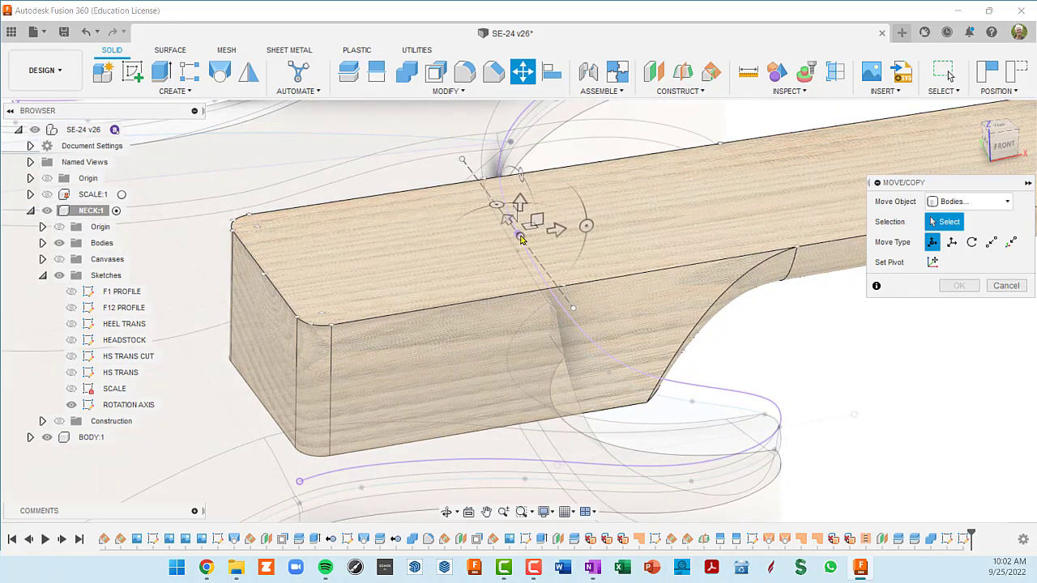
pyautogui.click(1009, 202)
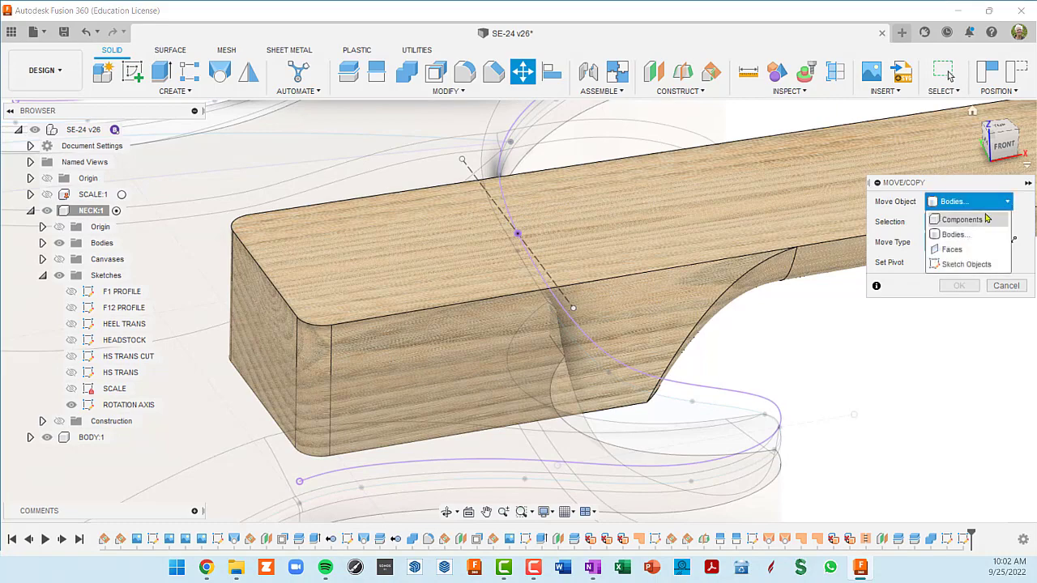
pyautogui.click(980, 218)
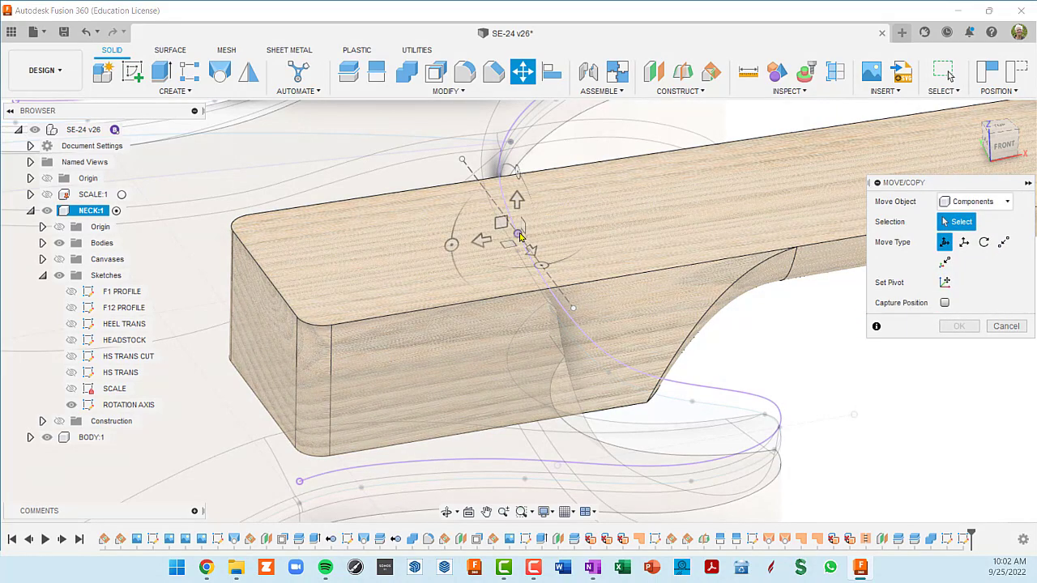
pyautogui.click(527, 247)
pyautogui.scroll(2, 530, 248)
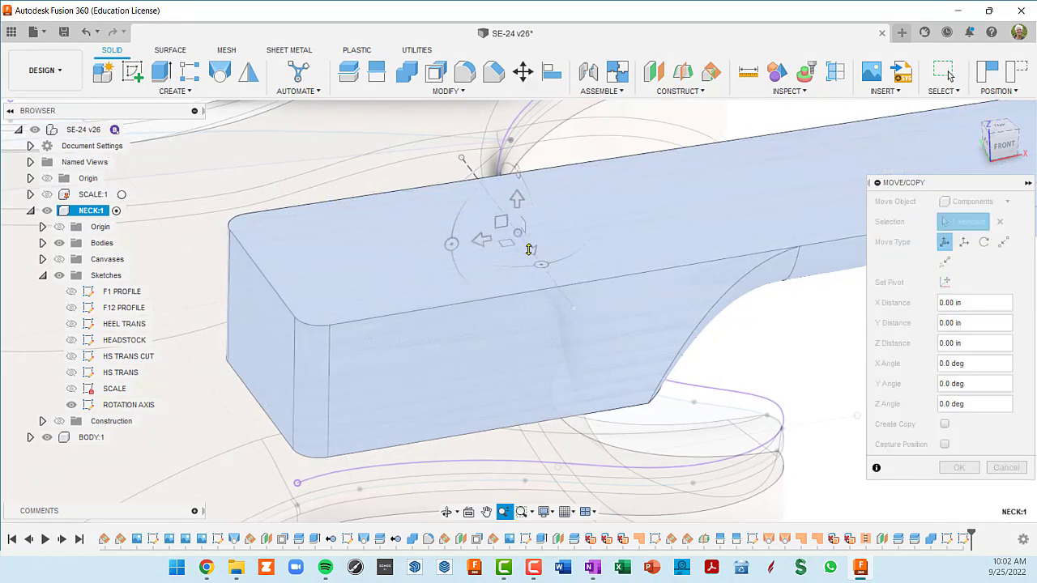
pyautogui.scroll(-3, 526, 248)
pyautogui.keyDown('shift'); pyautogui.moveTo(537, 260); pyautogui.dragTo(505, 232, button='middle'); pyautogui.keyUp('shift')
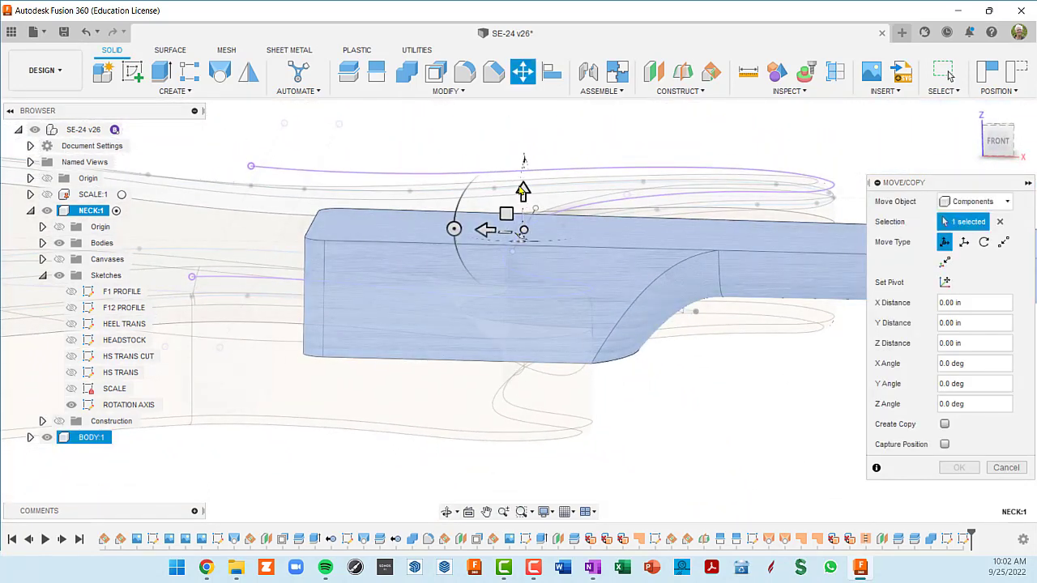
pyautogui.keyDown('shift'); pyautogui.moveTo(522, 192); pyautogui.dragTo(679, 381, button='middle'); pyautogui.keyUp('shift')
pyautogui.press('Escape')
pyautogui.press('Escape')
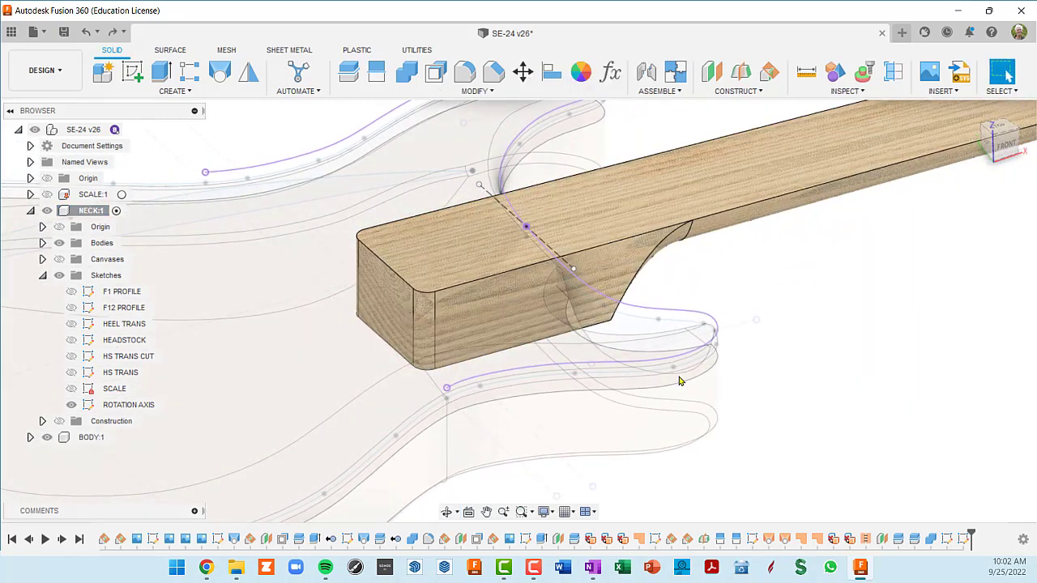
# Raise the NECK component 1/16 in along Z above the body.
pyautogui.scroll(-2, 672, 355)
pyautogui.keyDown('shift'); pyautogui.moveTo(697, 313); pyautogui.dragTo(664, 273, button='middle'); pyautogui.keyUp('shift')
pyautogui.scroll(2, 620, 337)
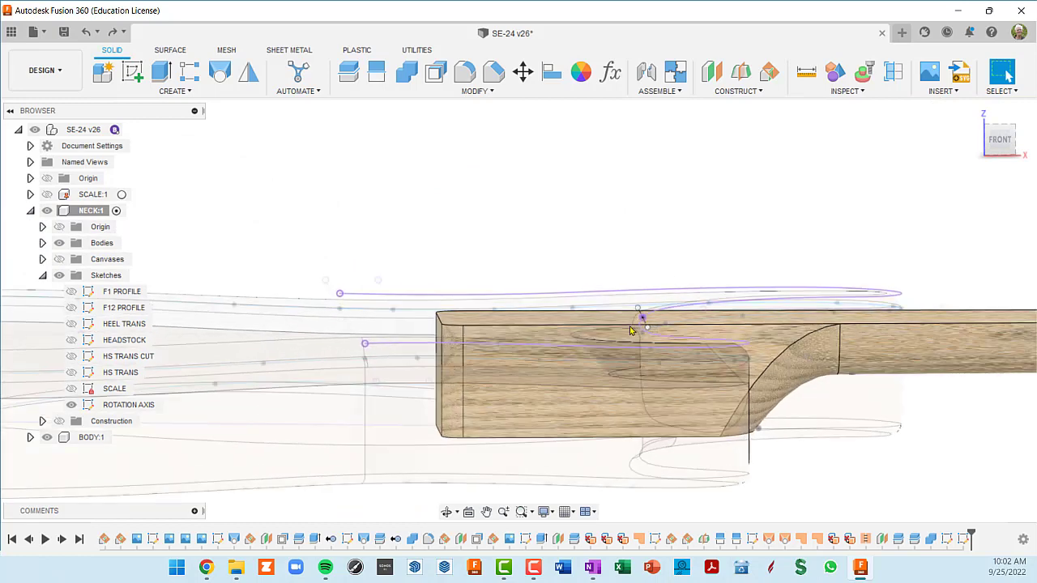
pyautogui.keyDown('shift'); pyautogui.moveTo(625, 329); pyautogui.dragTo(644, 335, button='middle'); pyautogui.keyUp('shift')
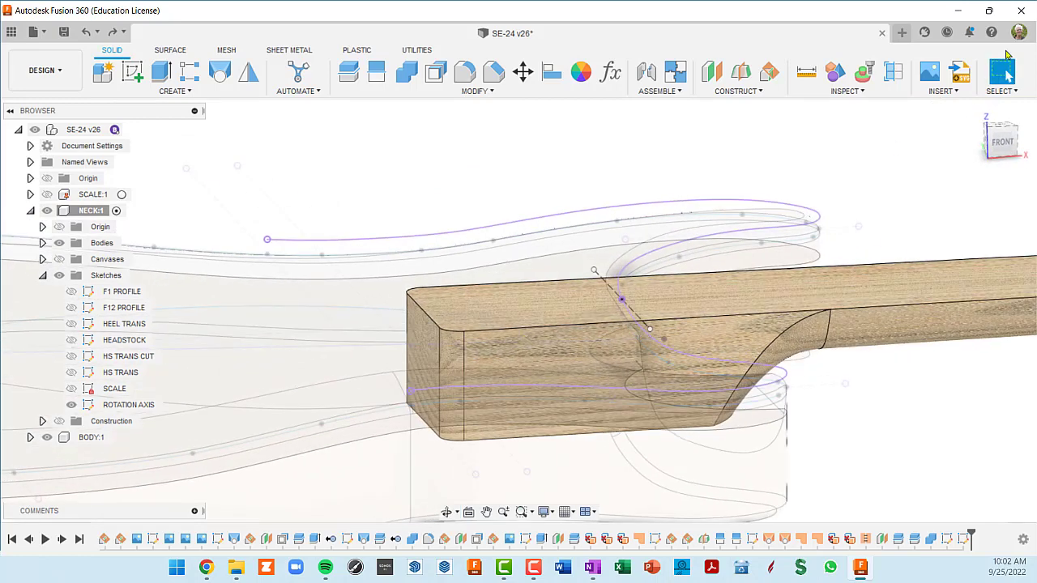
pyautogui.click(995, 143)
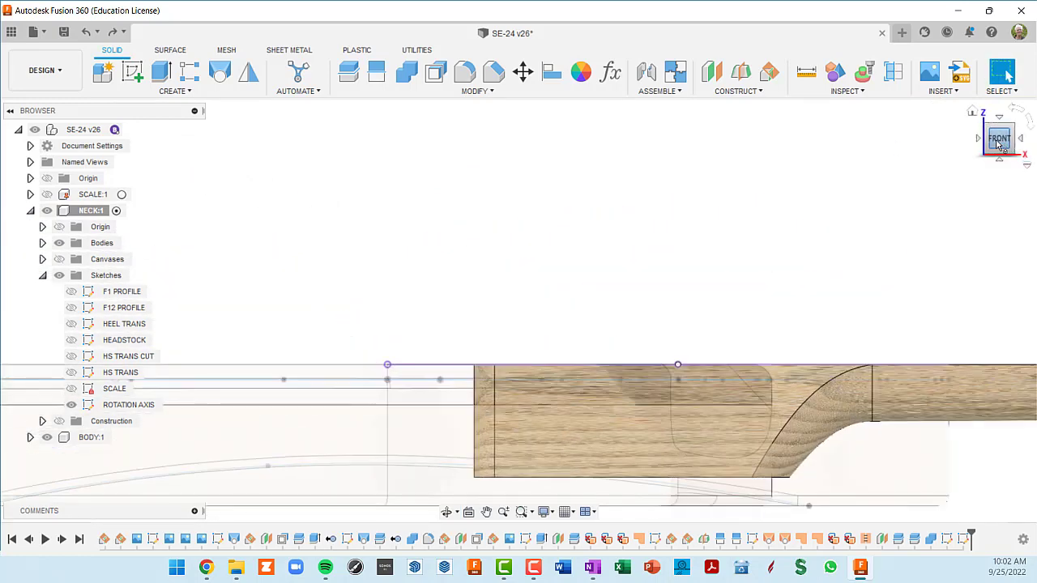
pyautogui.keyDown('shift'); pyautogui.moveTo(456, 322); pyautogui.dragTo(509, 340, button='middle'); pyautogui.keyUp('shift')
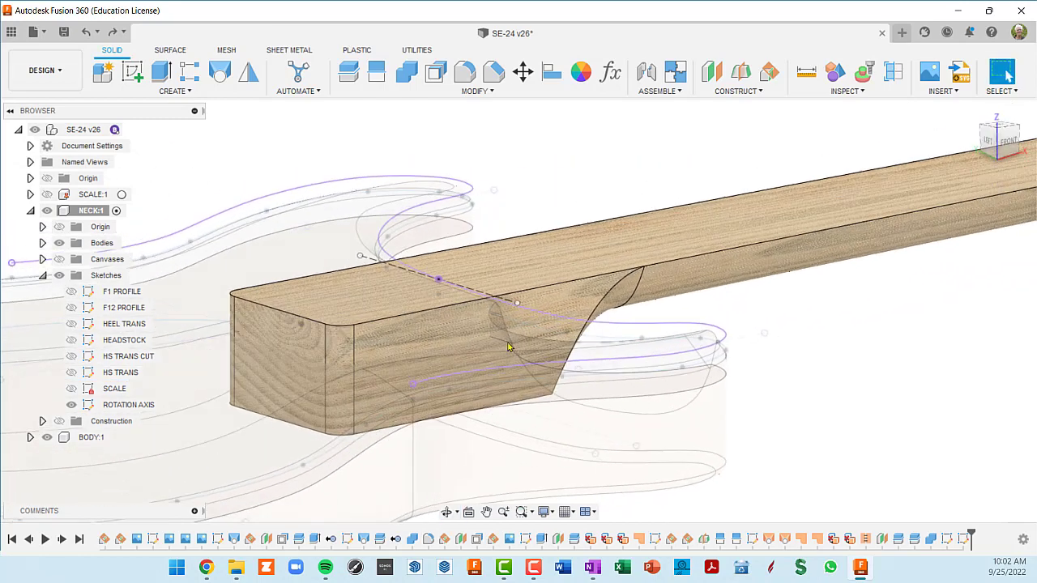
pyautogui.press('m')
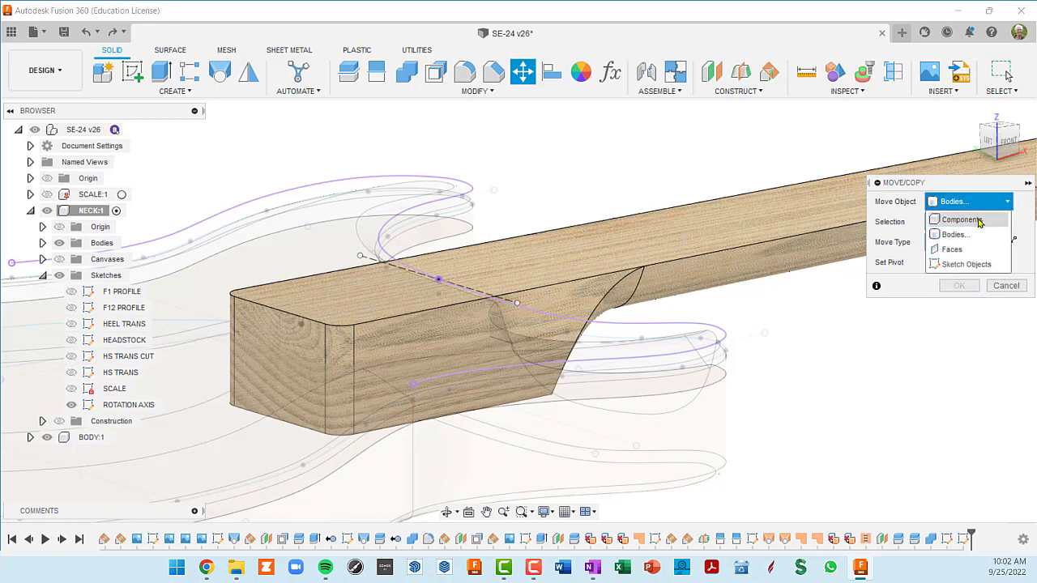
pyautogui.click(960, 220)
pyautogui.click(657, 260)
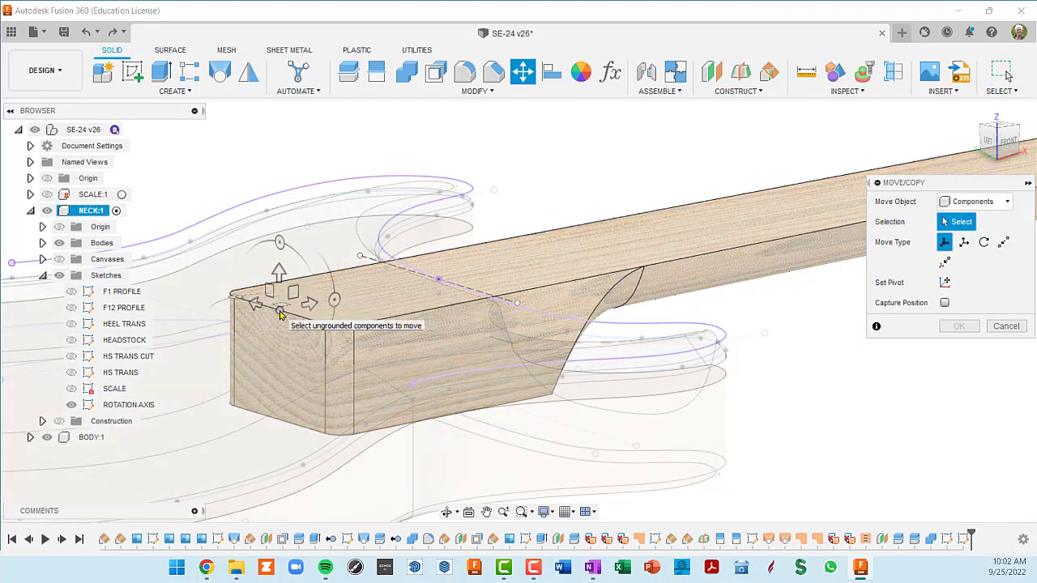
pyautogui.click(286, 318)
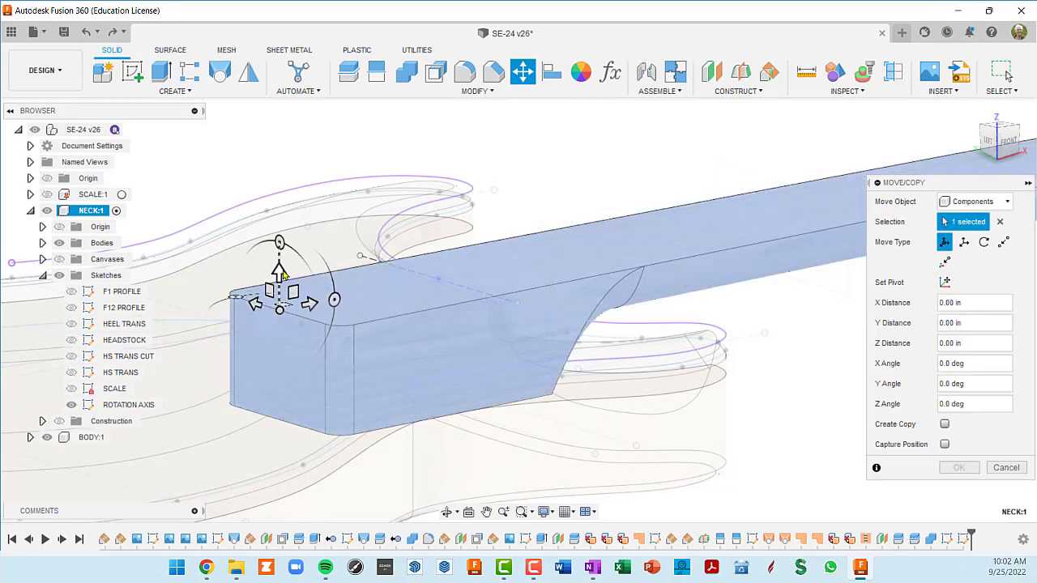
pyautogui.moveTo(279, 272); pyautogui.dragTo(293, 260)
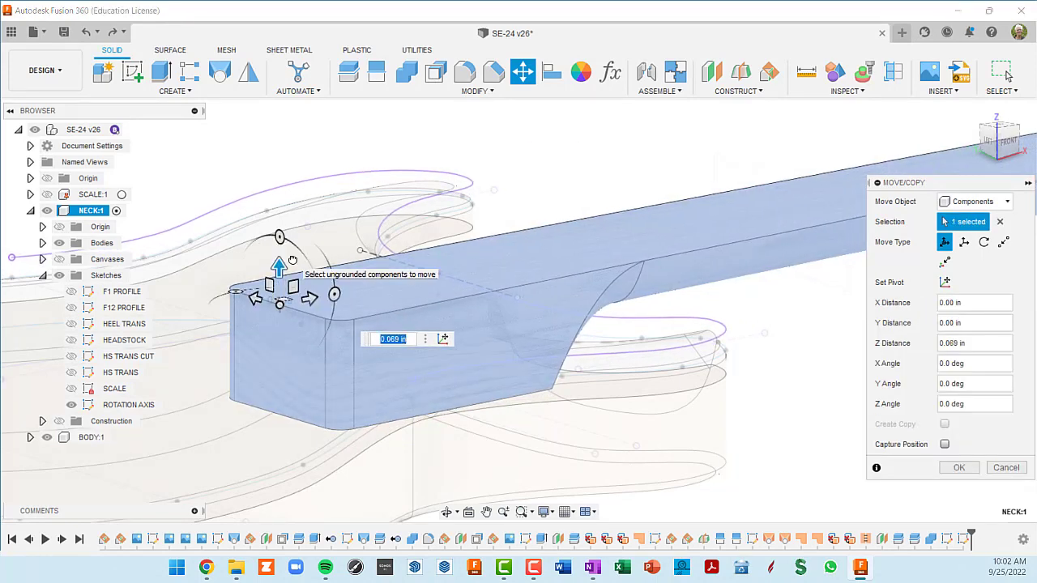
pyautogui.write('1/16')
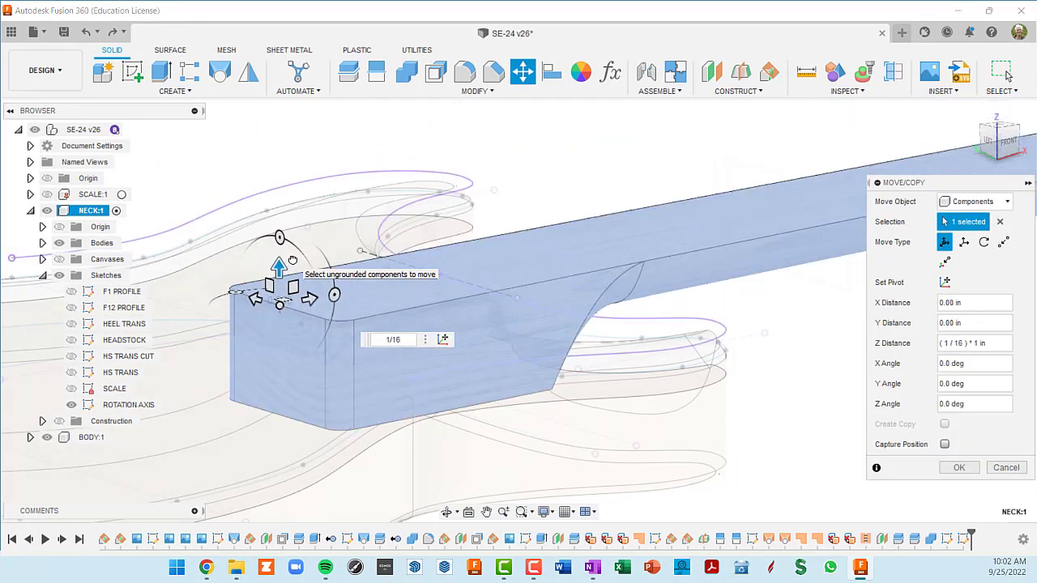
pyautogui.press('Return')
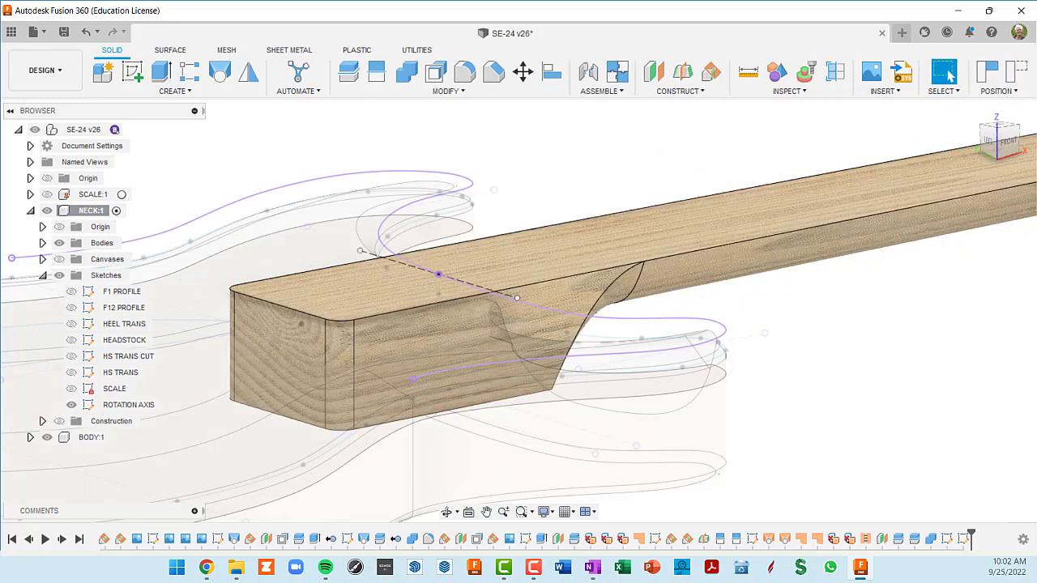
# Rotate the raised NECK component about Y by -0.75 degrees, with the pivot at the ROTATION AXIS line's midpoint.
pyautogui.click(1009, 143)
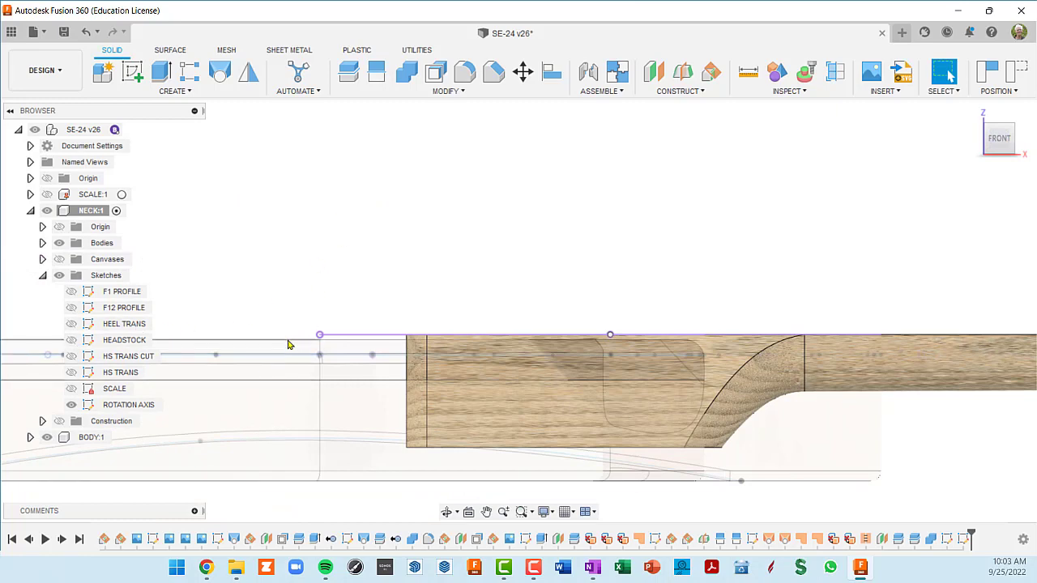
pyautogui.keyDown('shift'); pyautogui.moveTo(338, 347); pyautogui.dragTo(487, 321, button='middle'); pyautogui.keyUp('shift')
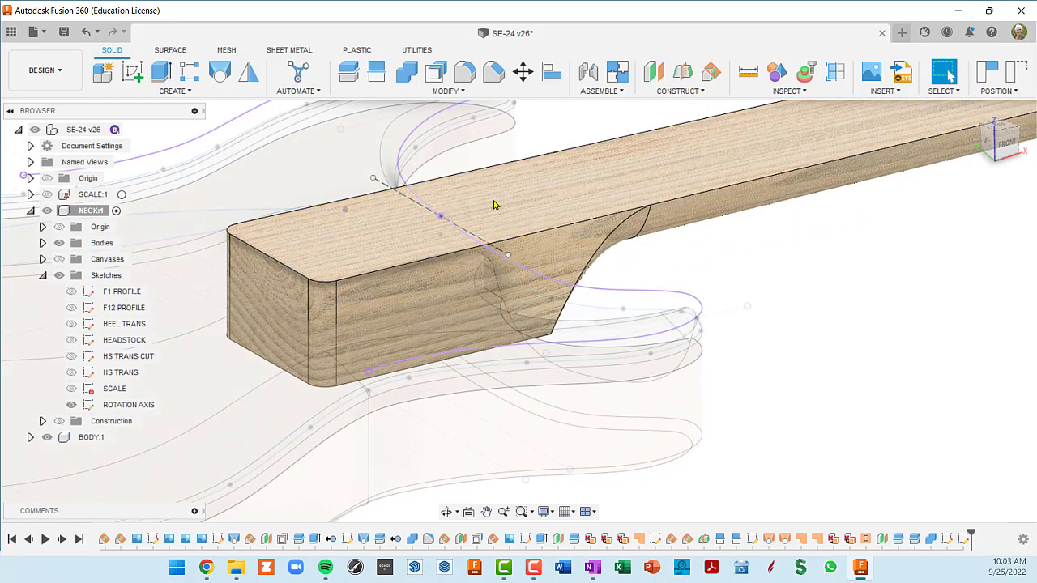
pyautogui.press('m')
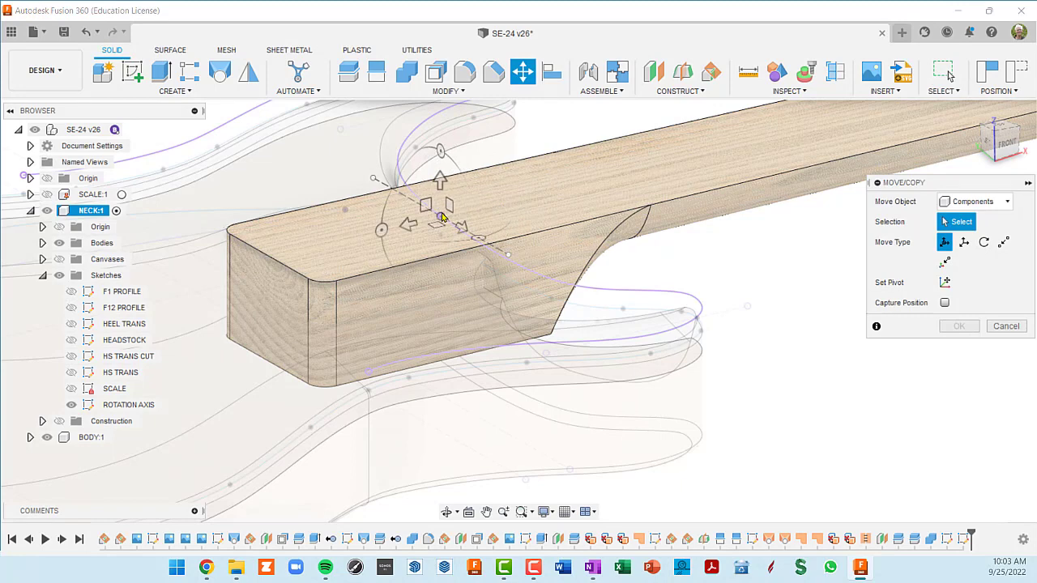
pyautogui.click(441, 219)
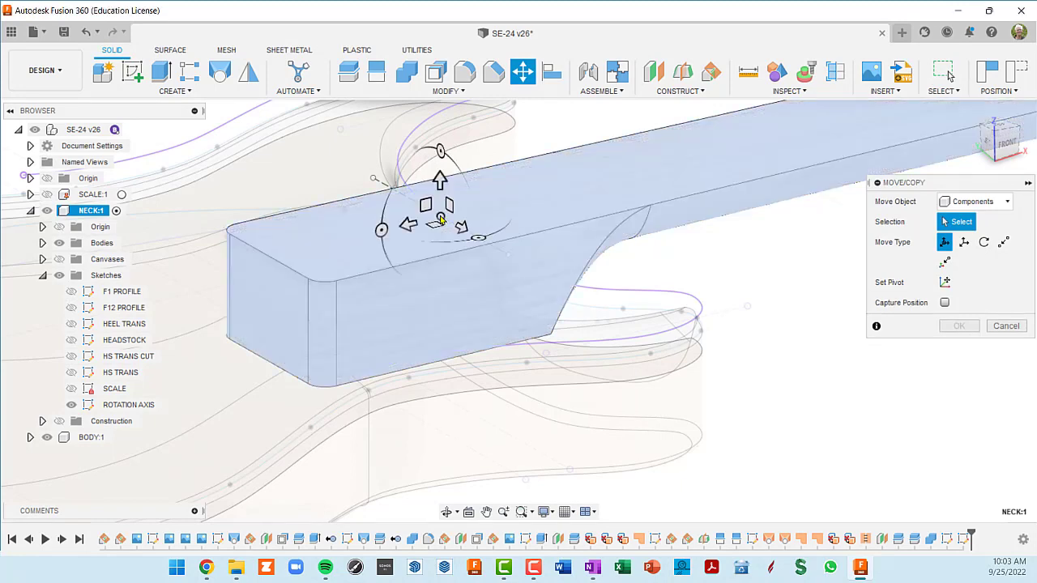
pyautogui.moveTo(383, 231); pyautogui.dragTo(382, 227)
pyautogui.write('-')
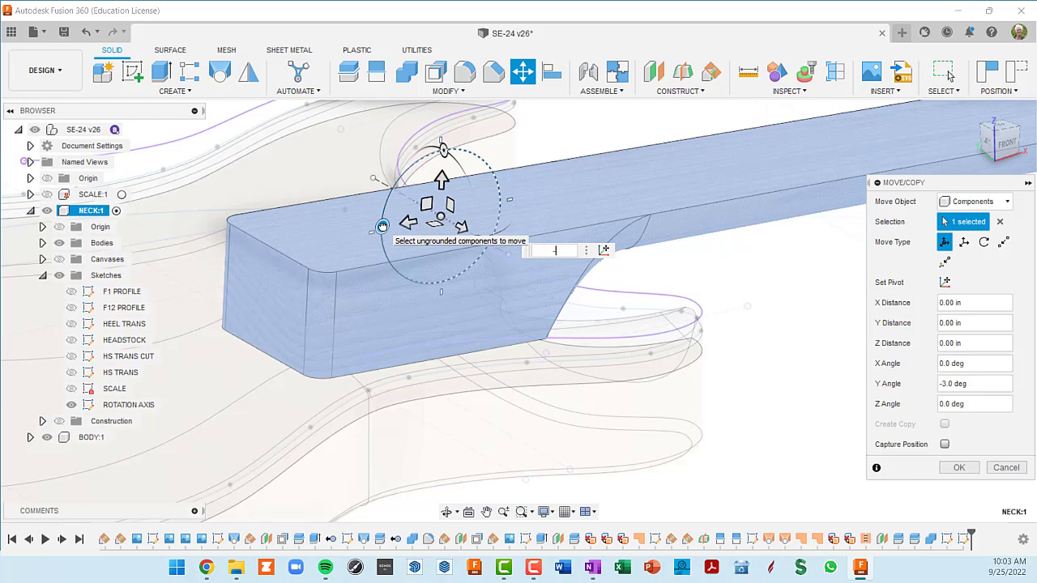
pyautogui.write('.75')
pyautogui.press('Return')
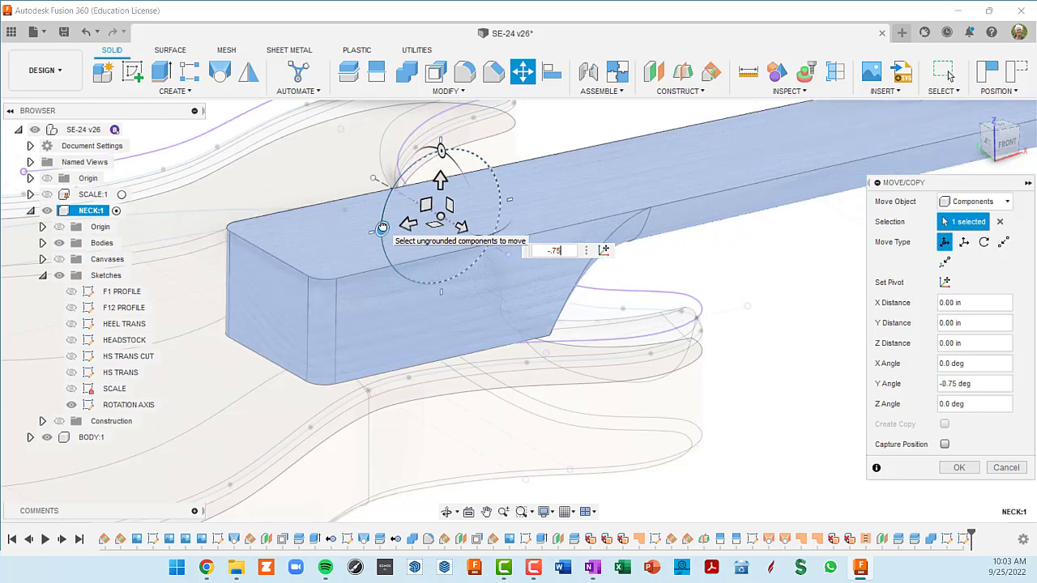
pyautogui.press('Return')
pyautogui.scroll(-3, 476, 296)
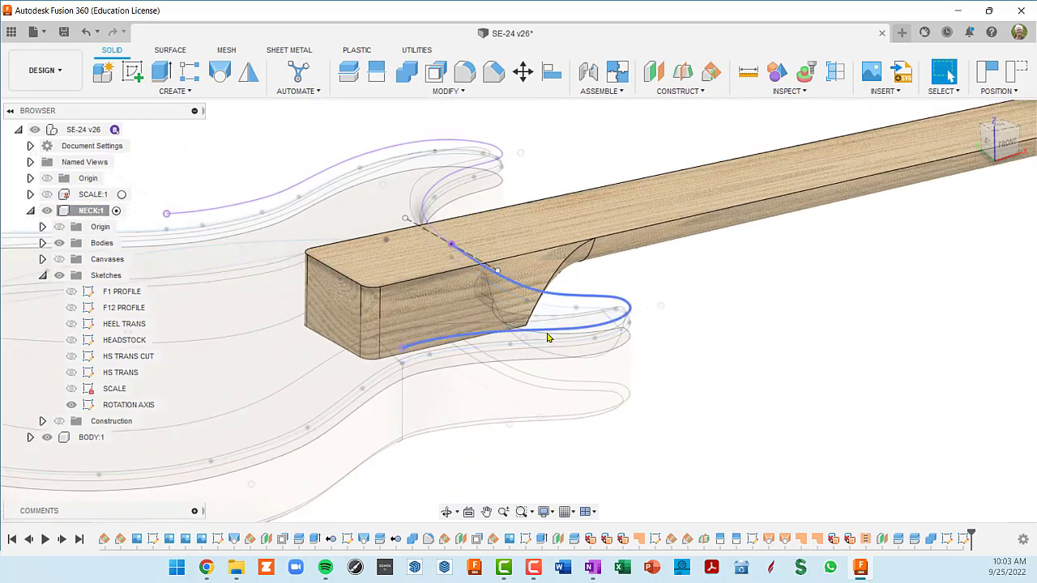
# Capture the NECK component's new position and select the SE-24 v26 top-level assembly as the active component.
pyautogui.moveTo(549, 335)
pyautogui.keyDown('shift'); pyautogui.mouseDown(button='middle')
pyautogui.moveTo(515, 324)
pyautogui.moveTo(569, 331)
pyautogui.mouseUp(button='middle'); pyautogui.keyUp('shift')
pyautogui.scroll(-3, 524, 338)
pyautogui.scroll(-2, 570, 332)
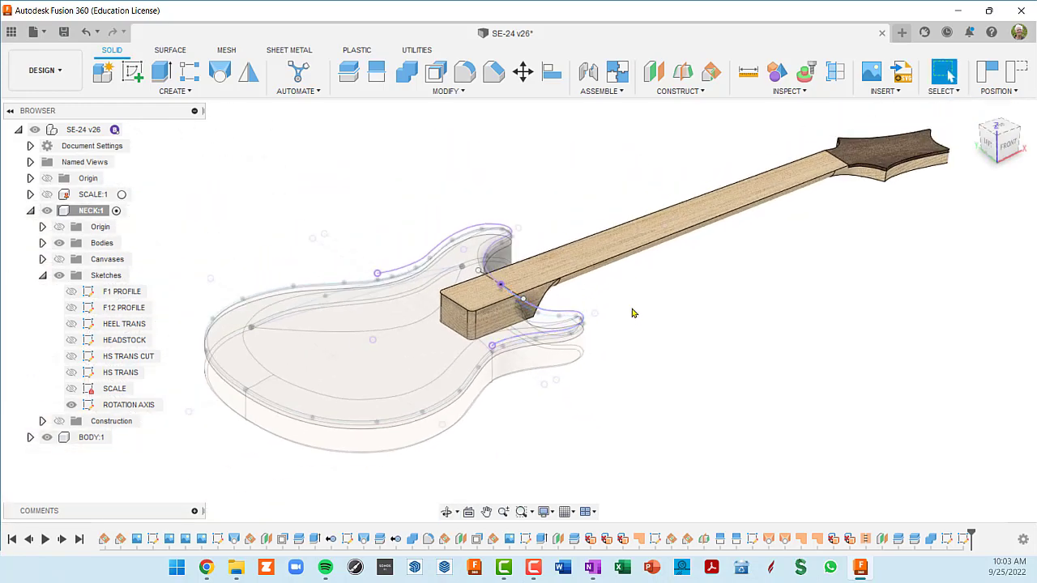
pyautogui.click(987, 73)
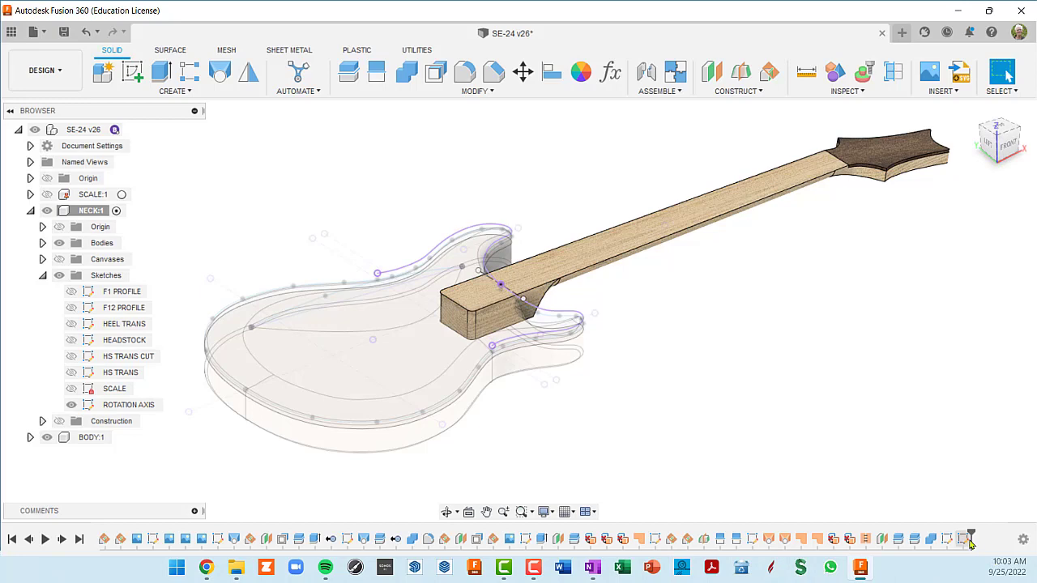
pyautogui.click(129, 130)
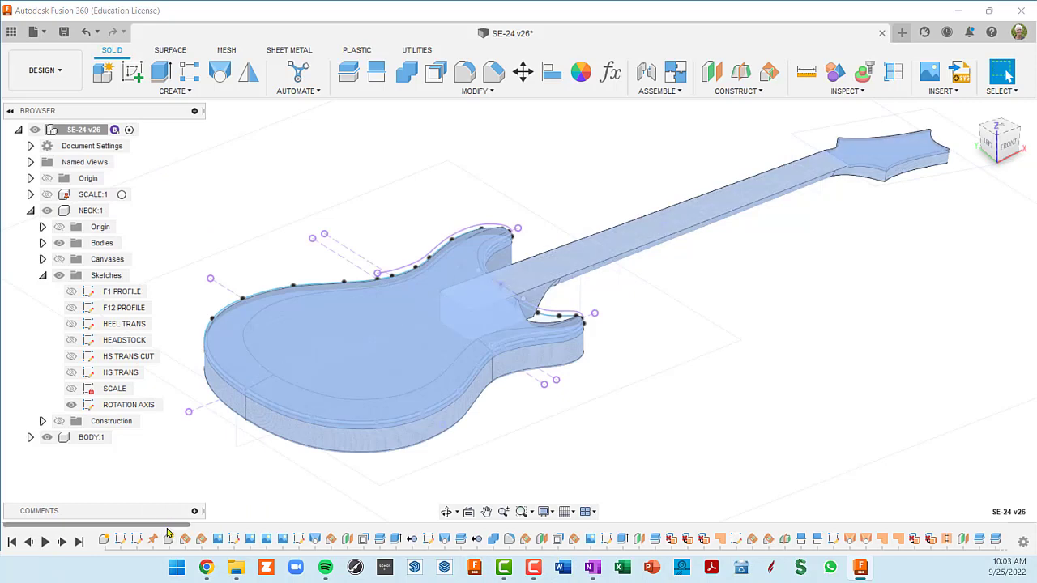
# Open the captured neck position at the end of the timeline for editing and finish it without changes.
pyautogui.moveTo(168, 532); pyautogui.dragTo(1013, 528)
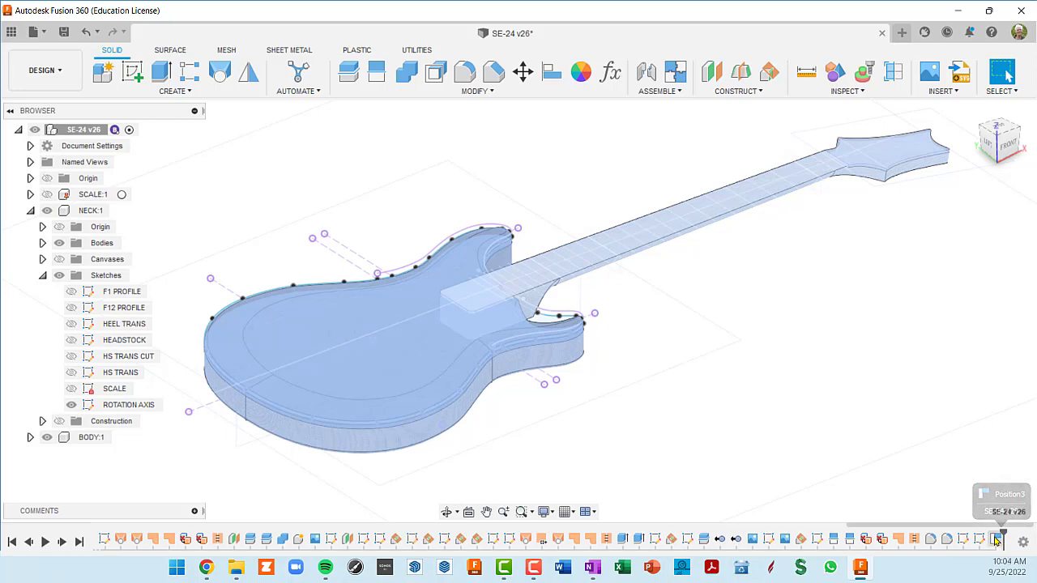
pyautogui.rightClick(997, 542)
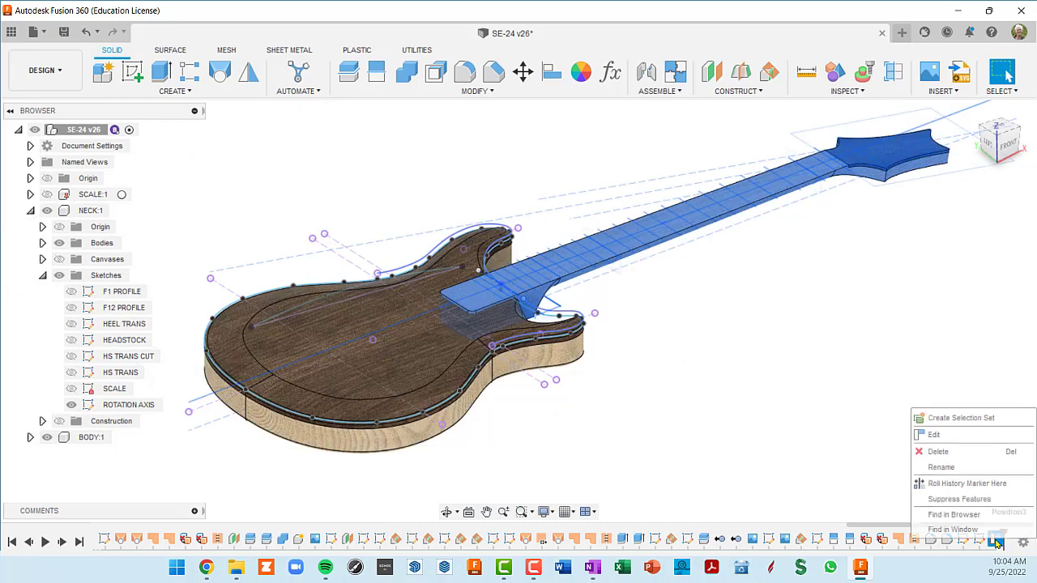
pyautogui.click(958, 437)
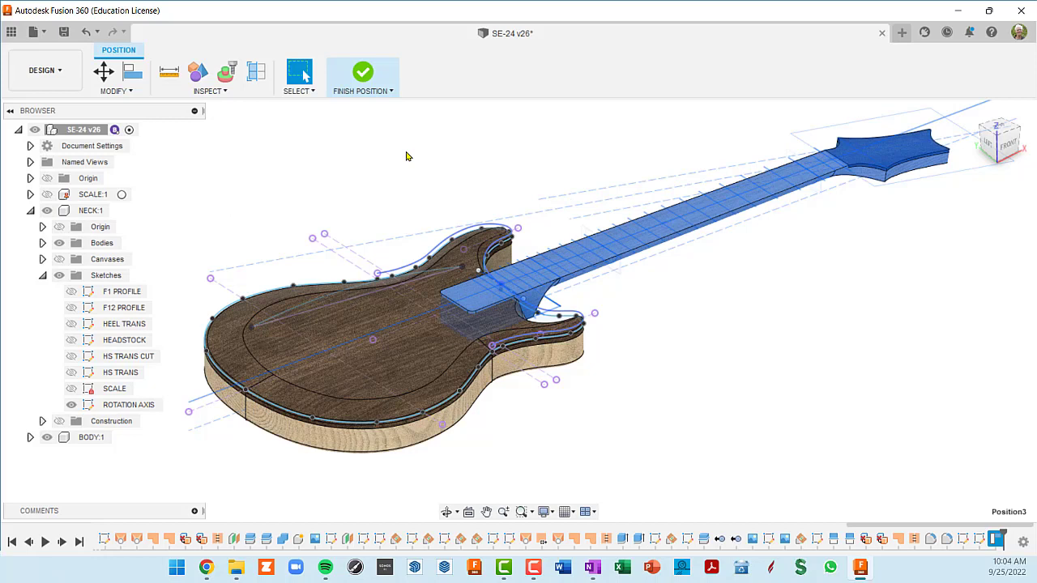
pyautogui.click(363, 75)
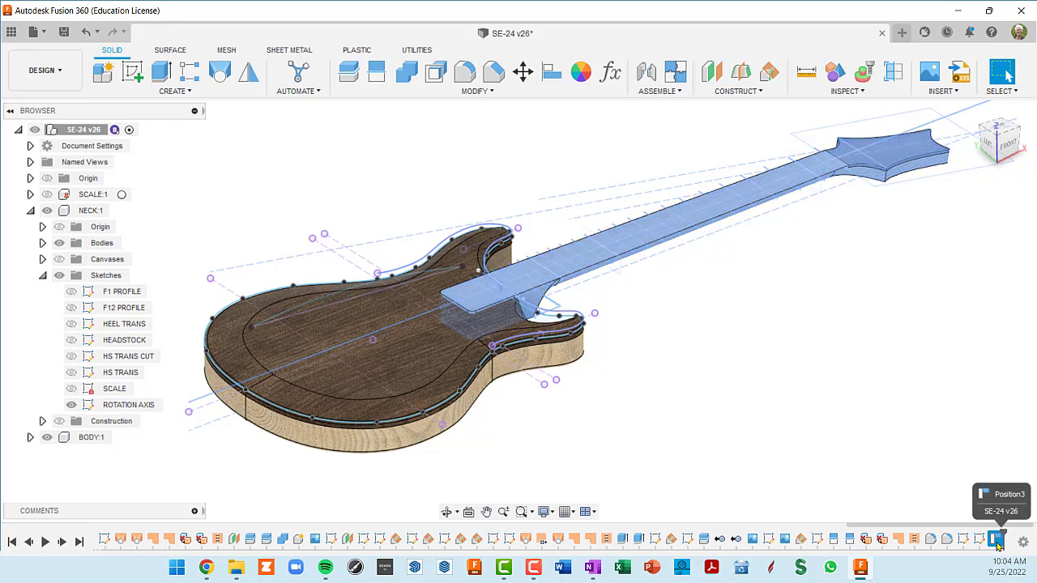
pyautogui.click(663, 223)
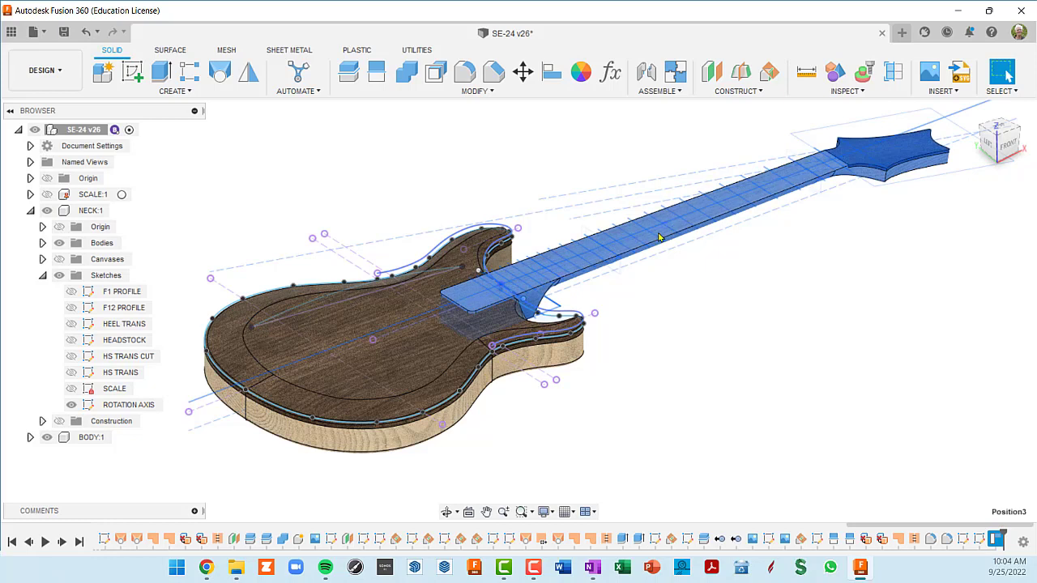
pyautogui.rightClick(995, 540)
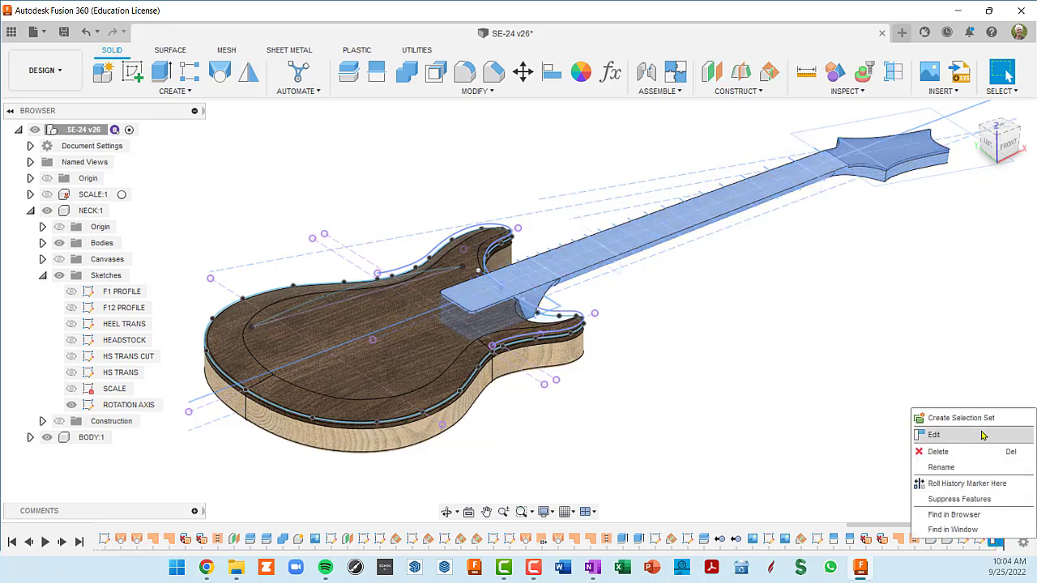
pyautogui.click(906, 334)
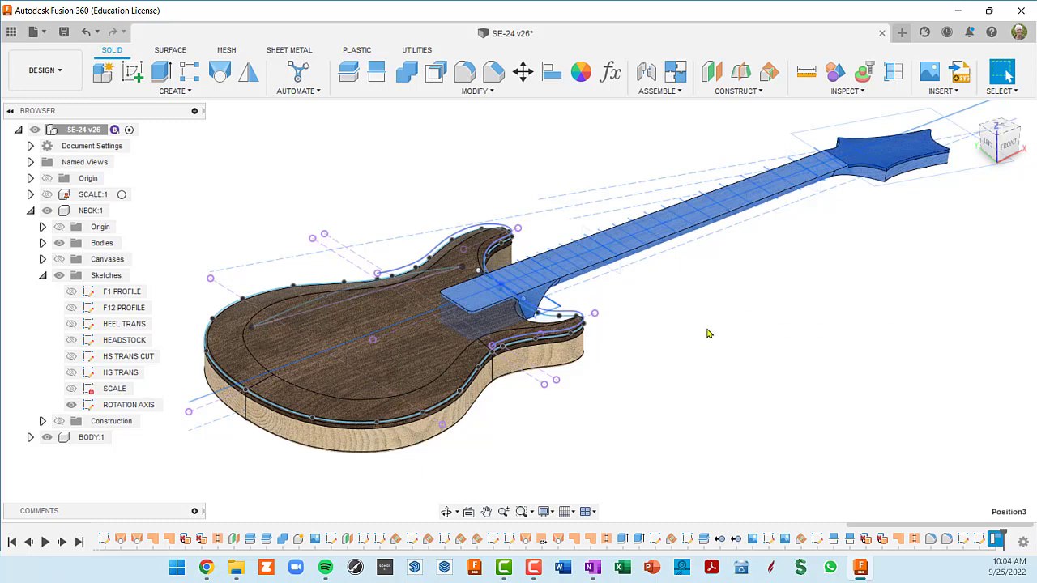
# Hide all sketches of the NECK and BODY components, collapse BODY and clear the selection.
pyautogui.moveTo(738, 340)
pyautogui.keyDown('shift'); pyautogui.mouseDown(button='middle')
pyautogui.moveTo(695, 324)
pyautogui.moveTo(665, 347)
pyautogui.moveTo(733, 356)
pyautogui.mouseUp(button='middle'); pyautogui.keyUp('shift')
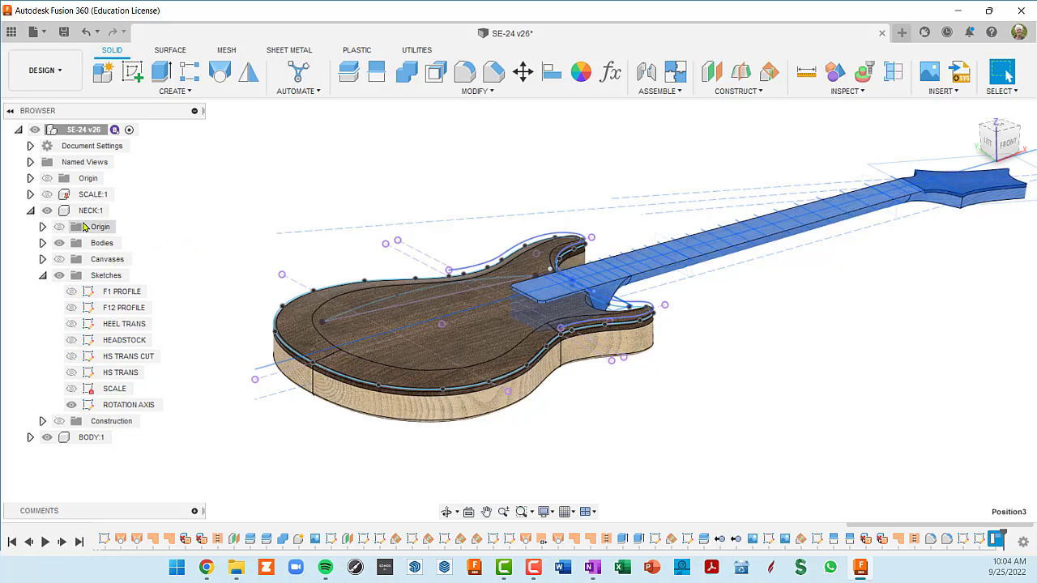
pyautogui.click(60, 276)
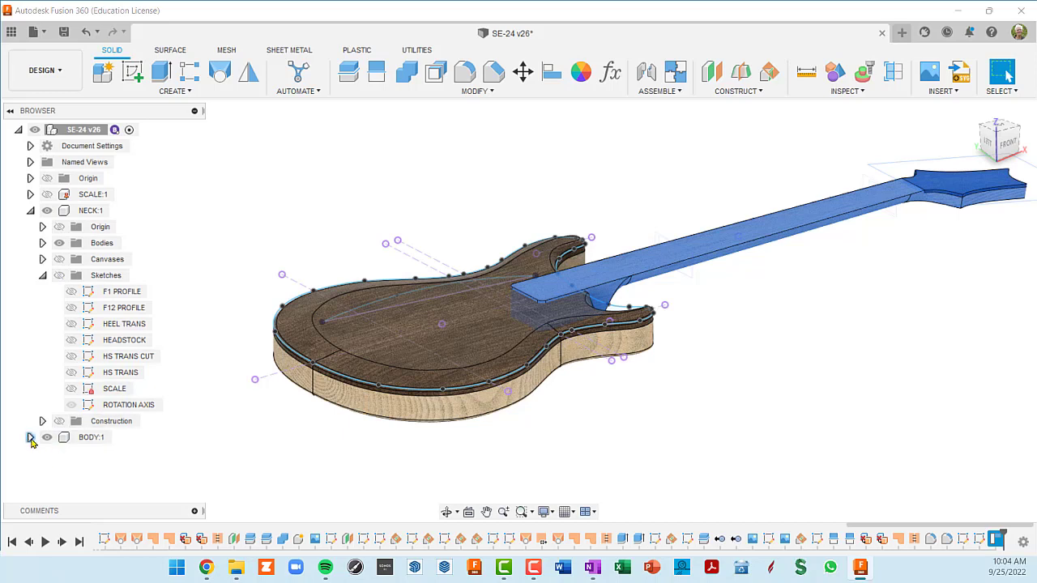
pyautogui.click(31, 438)
pyautogui.click(59, 438)
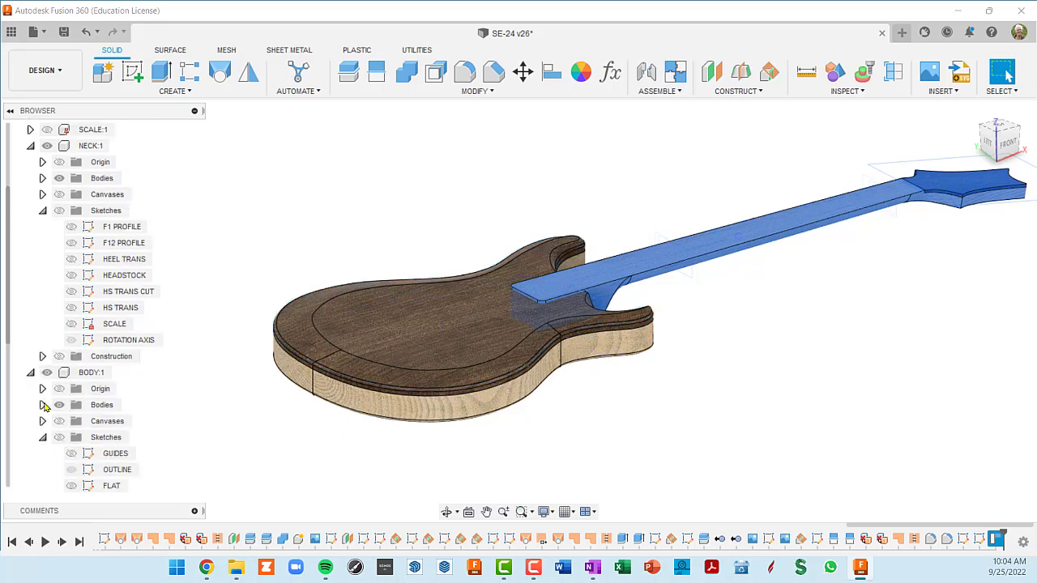
pyautogui.click(30, 374)
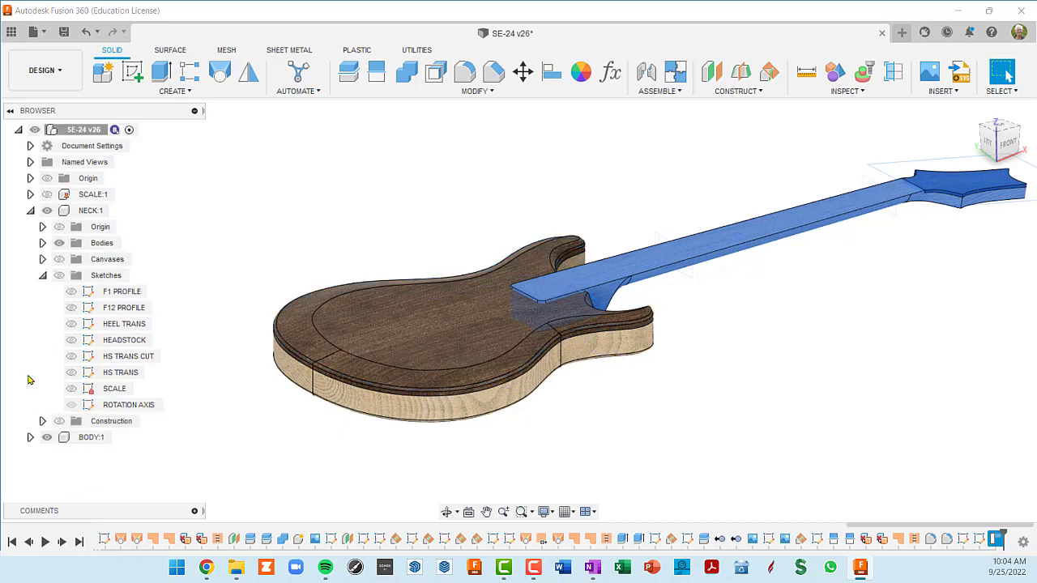
pyautogui.click(768, 349)
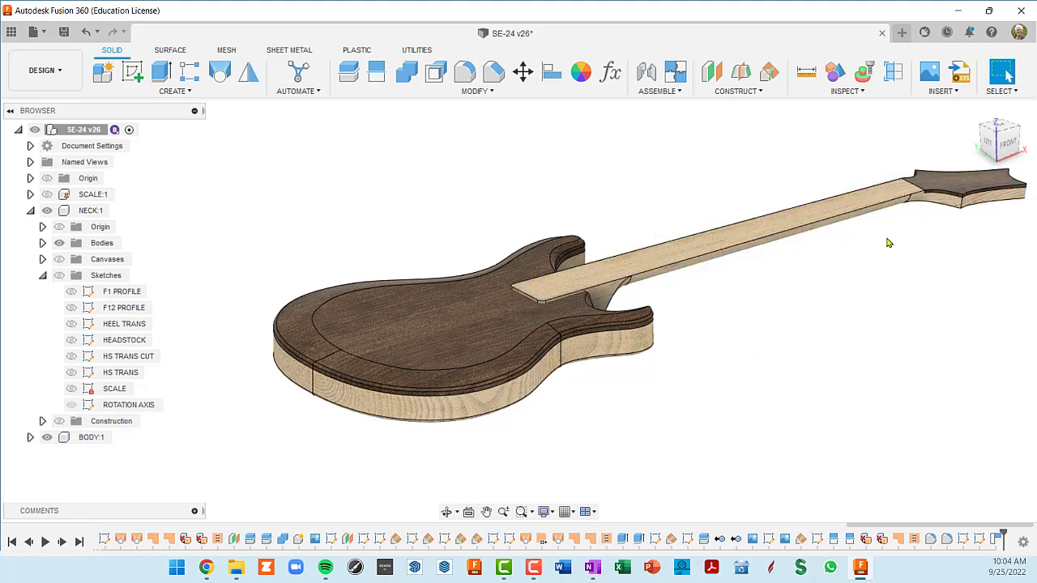
# Examine the neck's height and tilt relative to the body top from the front and in perspective.
pyautogui.click(1005, 145)
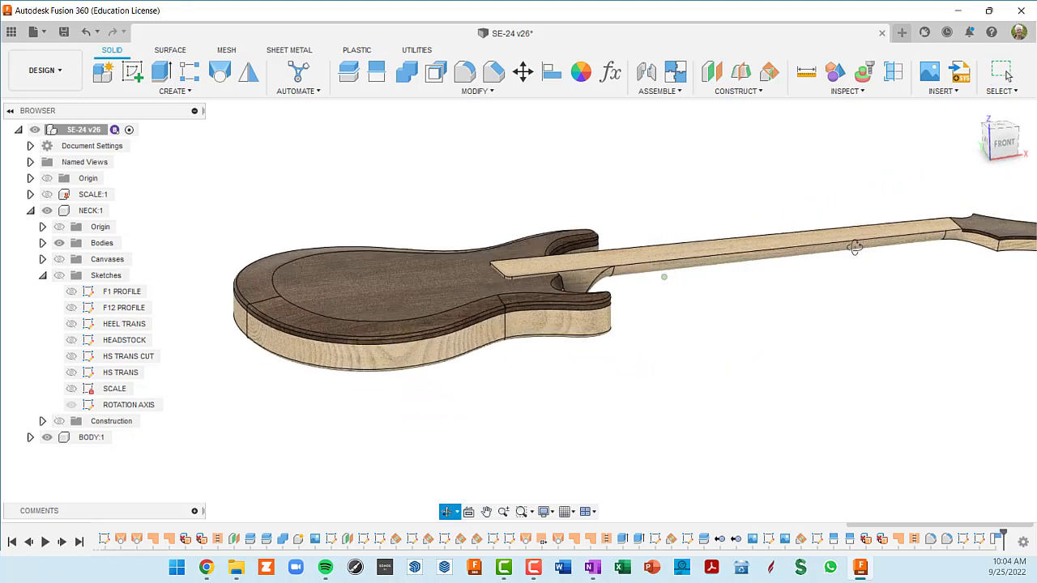
pyautogui.click(995, 143)
pyautogui.scroll(3, 396, 353)
pyautogui.scroll(4, 473, 313)
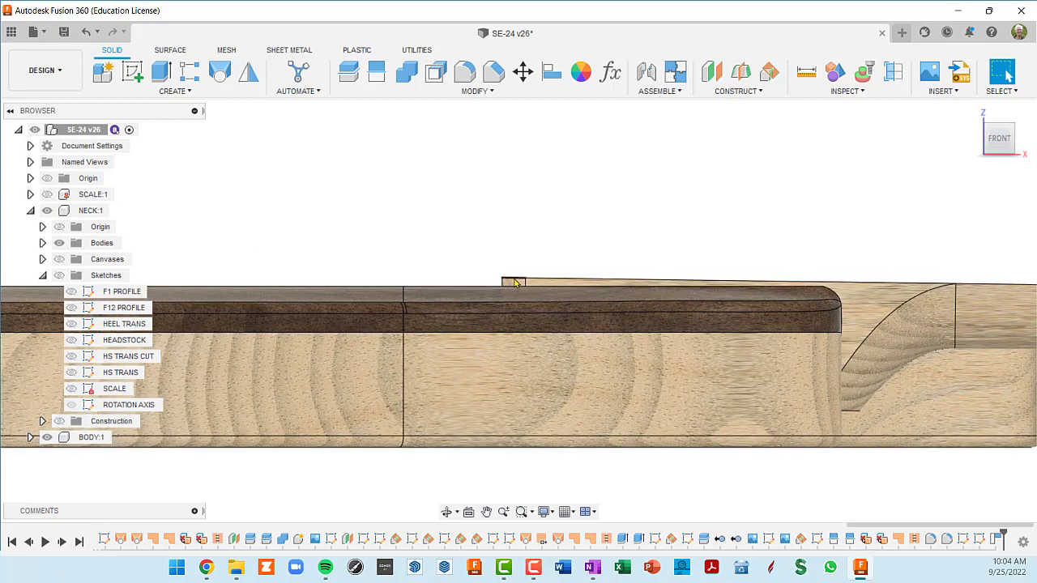
pyautogui.scroll(-3, 757, 297)
pyautogui.scroll(-3, 758, 298)
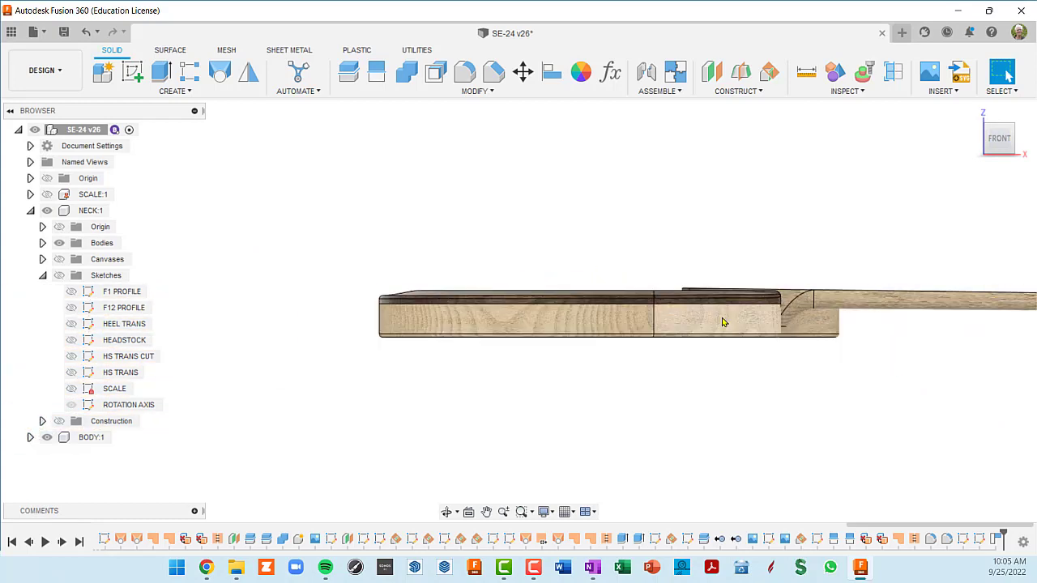
pyautogui.keyDown('shift'); pyautogui.moveTo(758, 297); pyautogui.dragTo(786, 351, button='middle'); pyautogui.keyUp('shift')
pyautogui.scroll(-3, 759, 340)
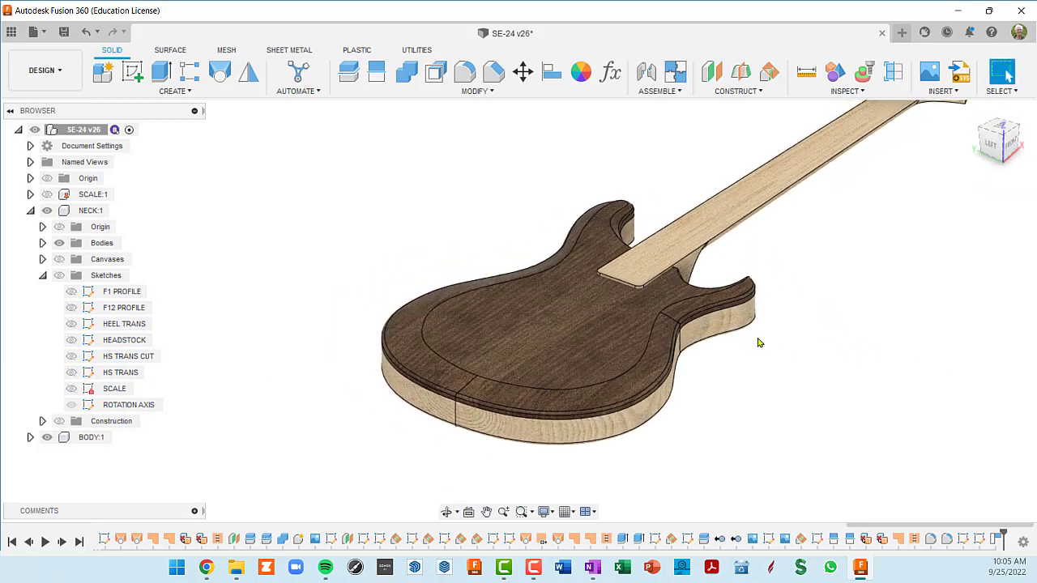
pyautogui.moveTo(741, 322); pyautogui.dragTo(716, 317, button='middle')
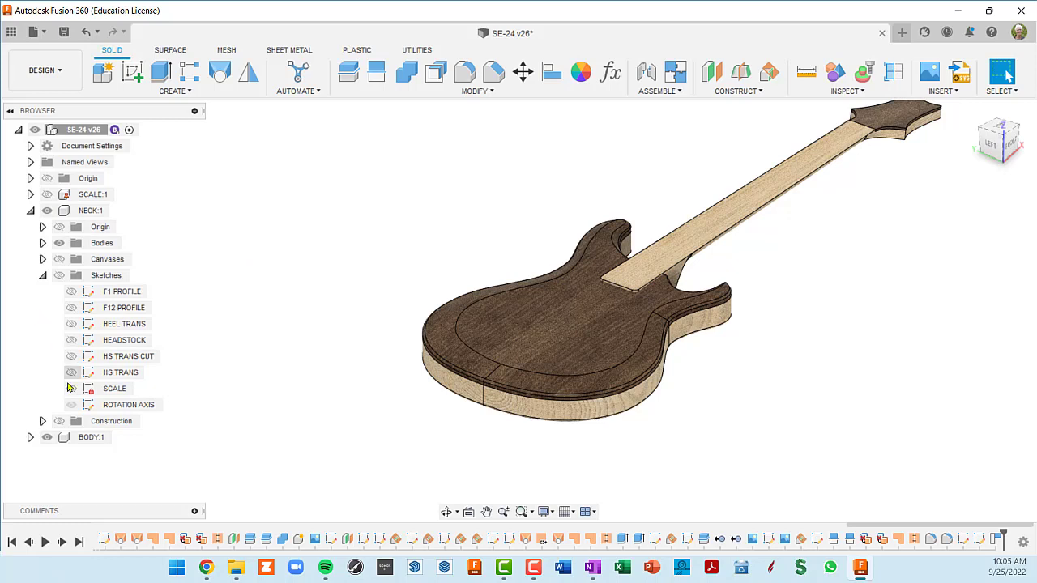
# Show the NECK component's SCALE sketch and keep its ROTATION AXIS sketch hidden.
pyautogui.click(72, 390)
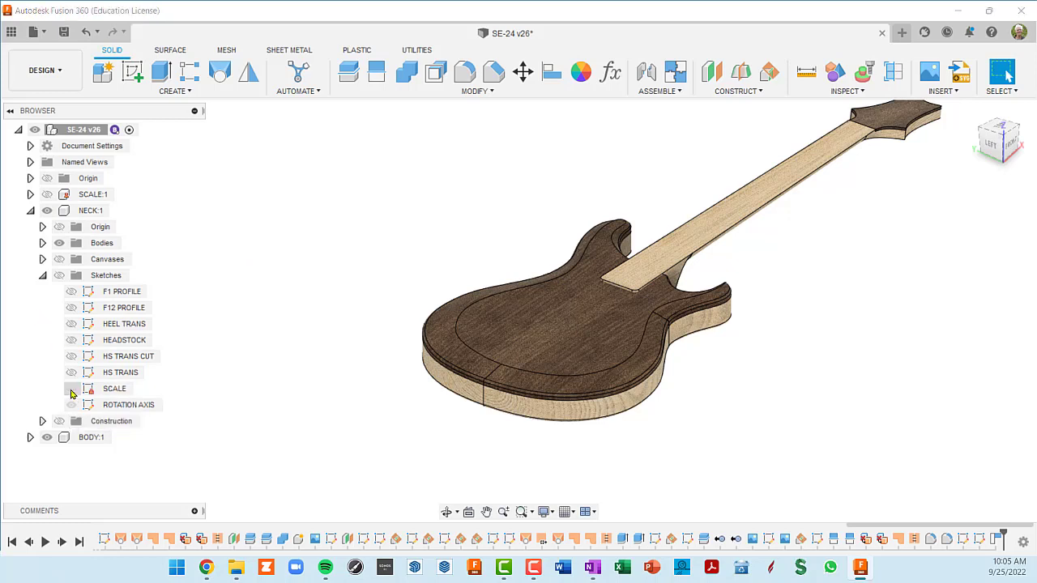
pyautogui.click(59, 275)
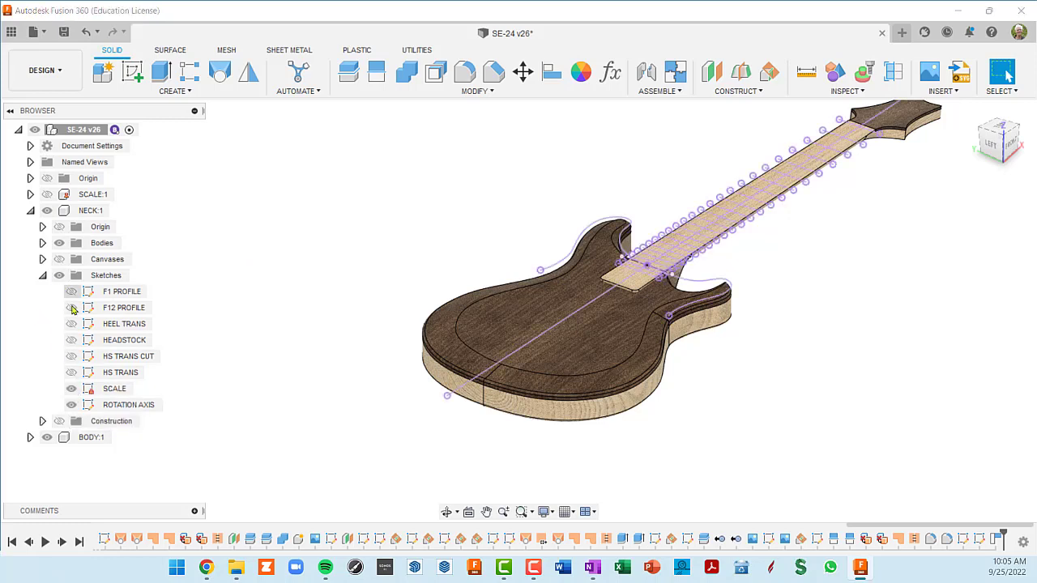
pyautogui.click(72, 406)
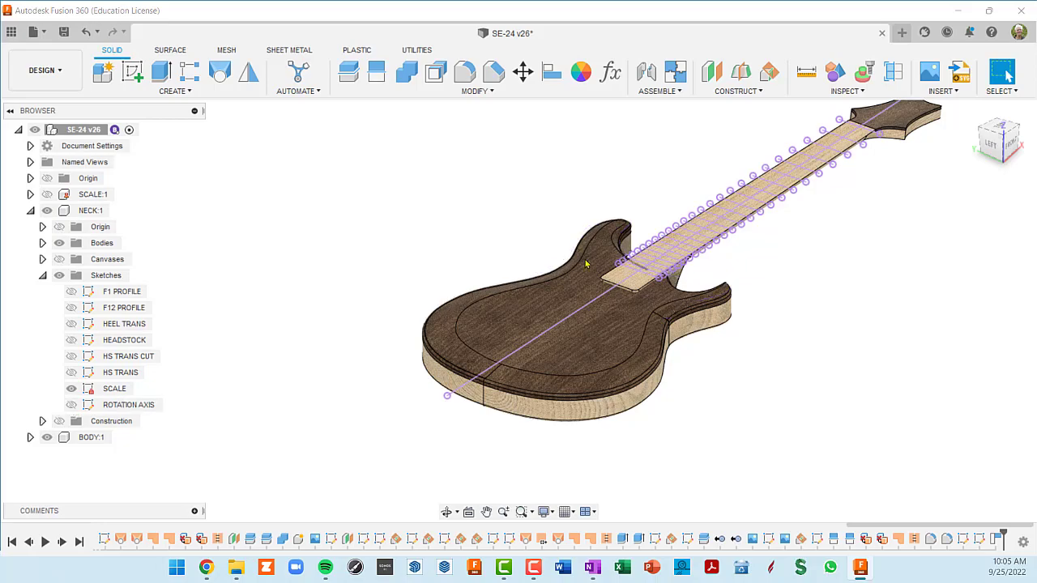
# Examine the neck's heel end up close, comparing it with the SCALE sketch's fret lines and the body top.
pyautogui.keyDown('shift'); pyautogui.moveTo(732, 287); pyautogui.dragTo(663, 258, button='middle'); pyautogui.keyUp('shift')
pyautogui.scroll(8, 672, 276)
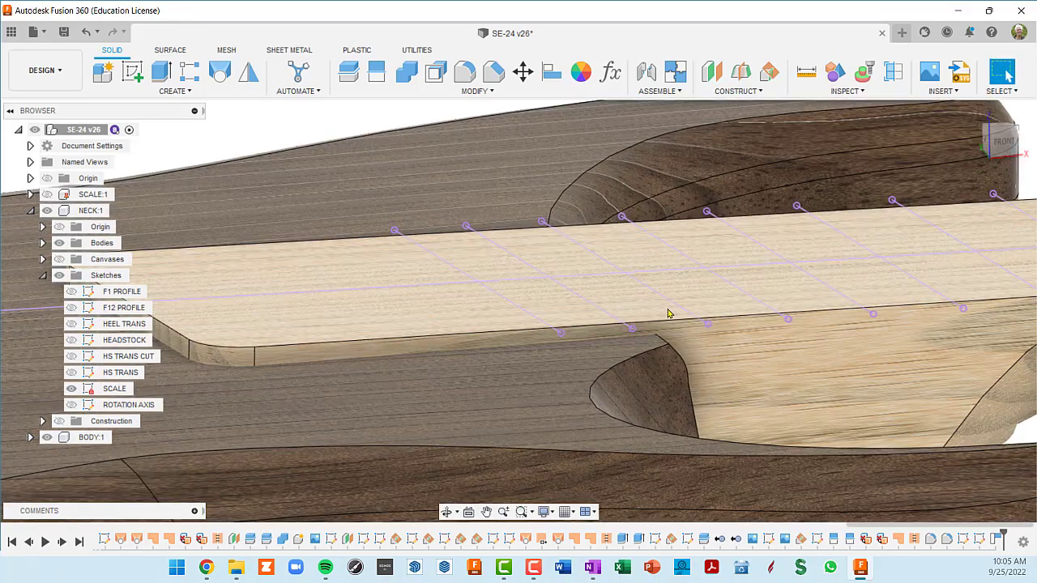
pyautogui.keyDown('shift'); pyautogui.moveTo(678, 295); pyautogui.dragTo(870, 236, button='middle'); pyautogui.keyUp('shift')
pyautogui.scroll(-10, 871, 236)
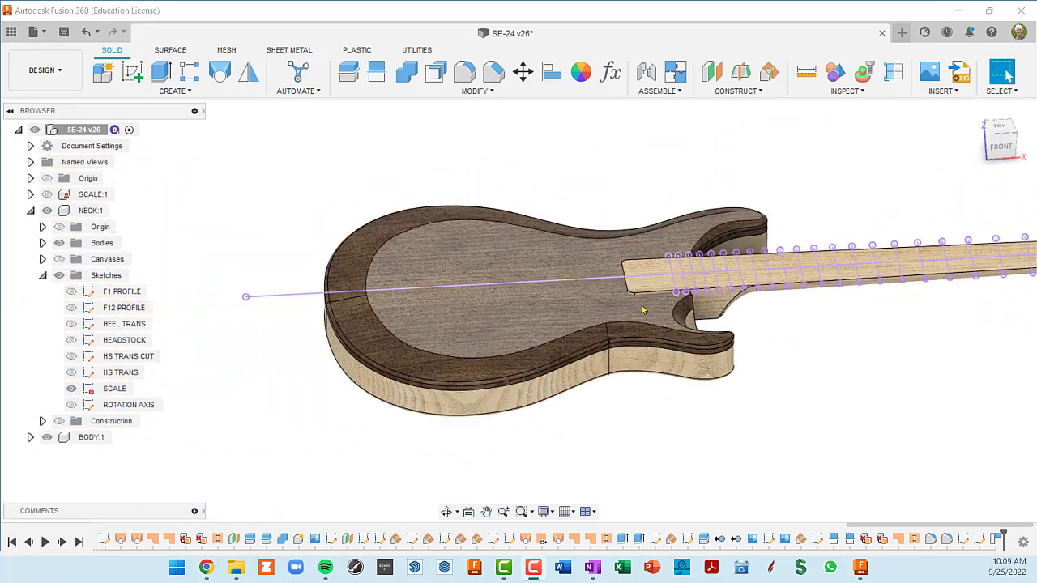
pyautogui.scroll(6, 646, 296)
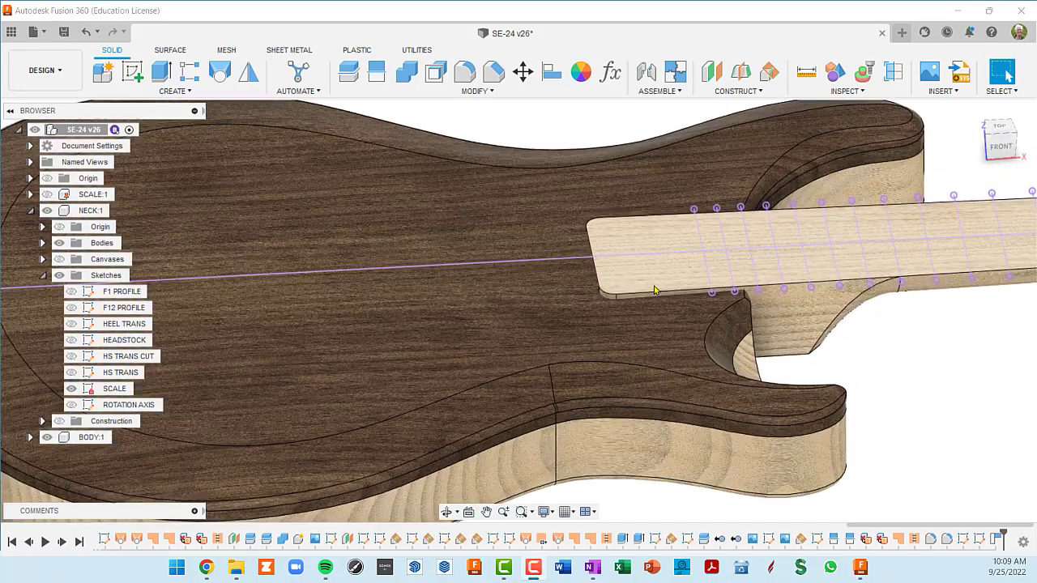
pyautogui.keyDown('shift'); pyautogui.moveTo(654, 289); pyautogui.dragTo(622, 288, button='middle'); pyautogui.keyUp('shift')
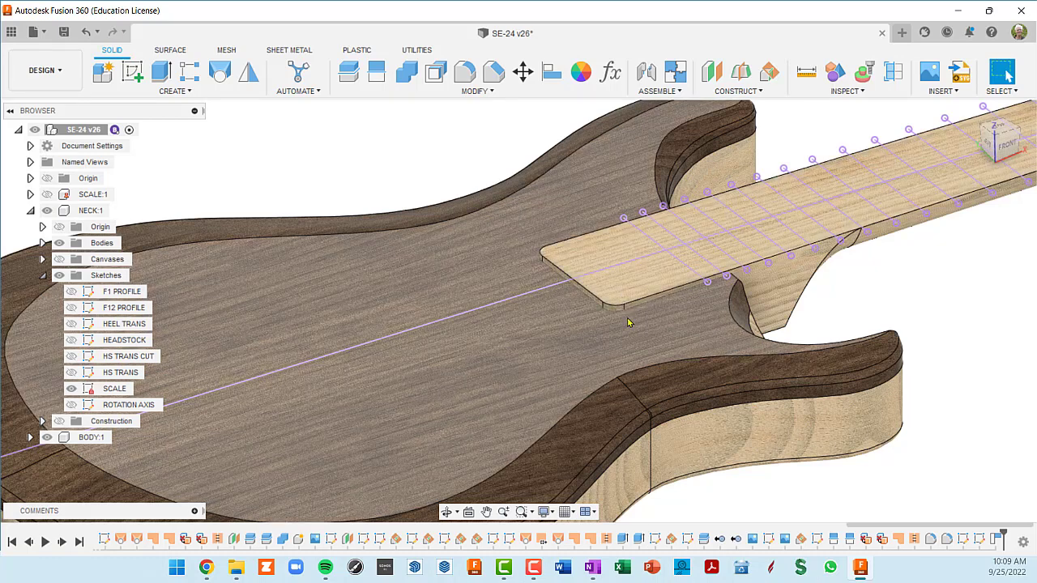
pyautogui.scroll(5, 622, 321)
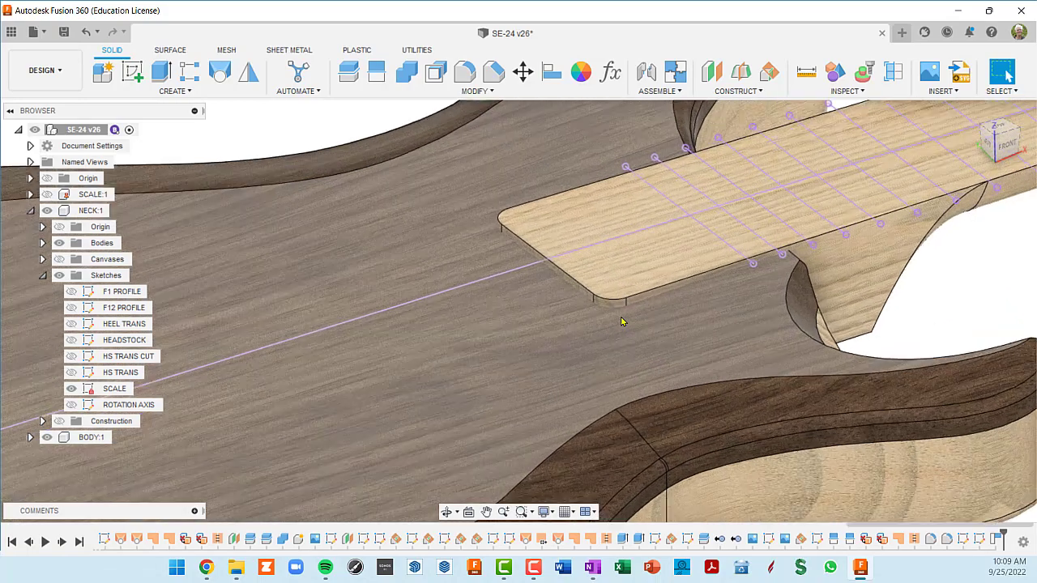
pyautogui.scroll(-2, 614, 280)
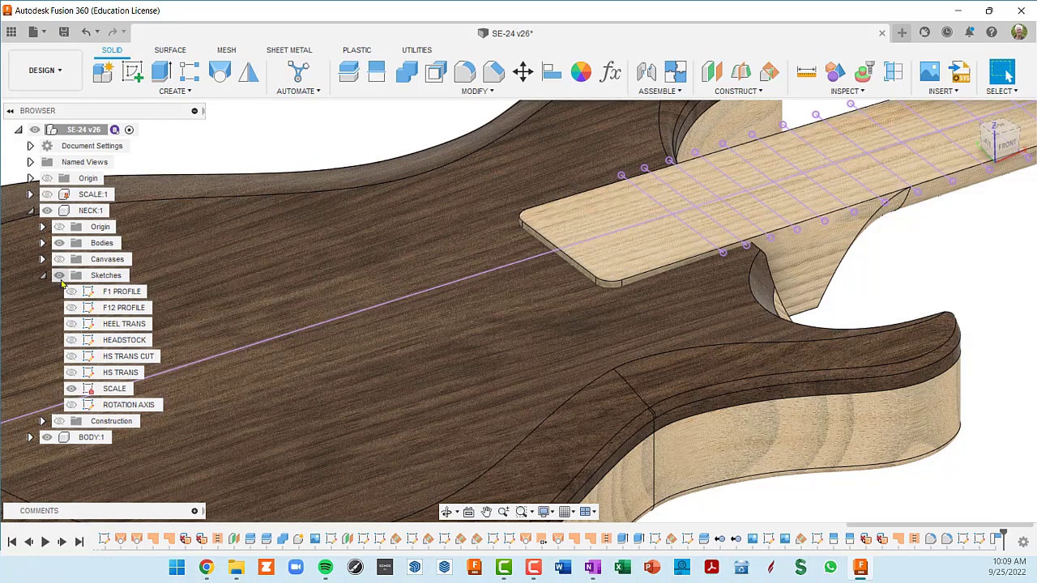
# Activate the NECK component and start a new sketch on the neck's top face, framing its heel end.
pyautogui.click(103, 211)
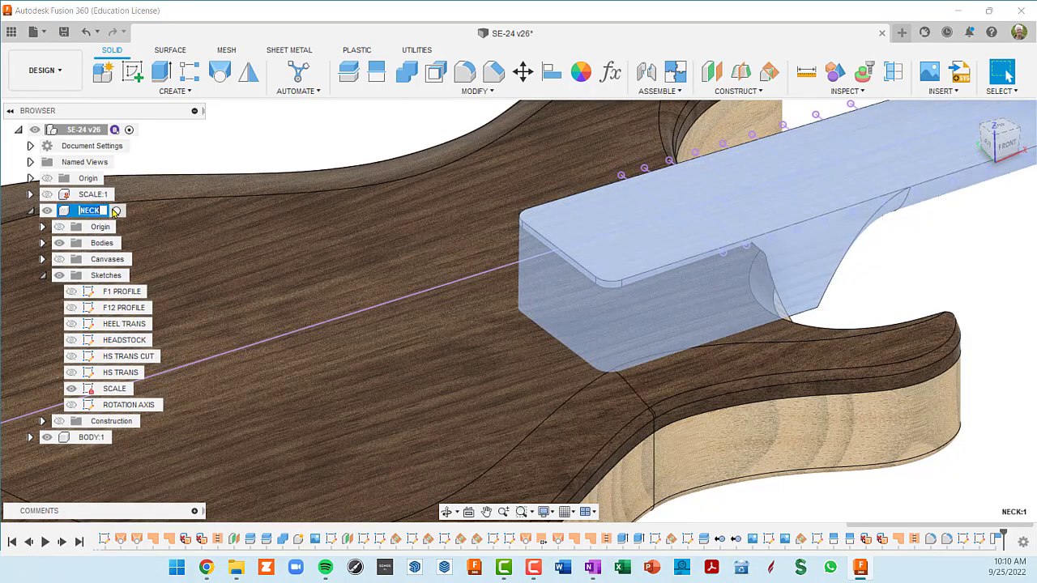
pyautogui.click(117, 211)
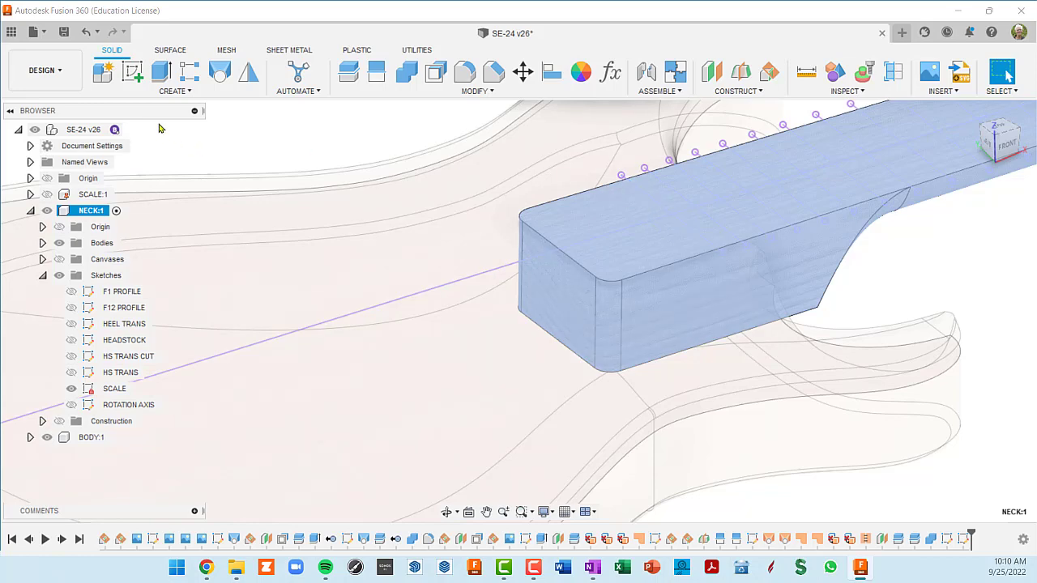
pyautogui.click(133, 71)
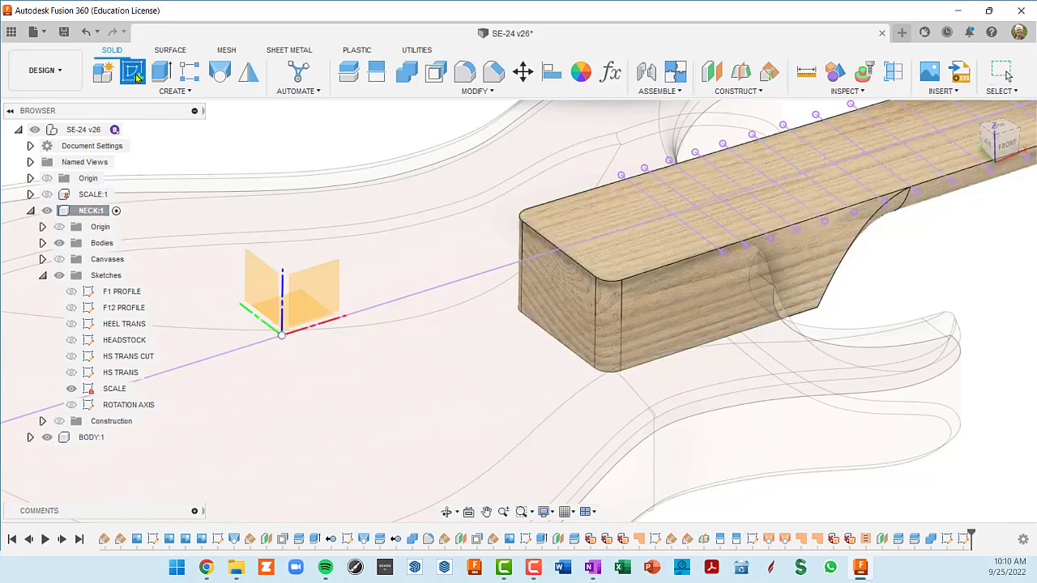
pyautogui.click(640, 258)
pyautogui.scroll(-3, 628, 310)
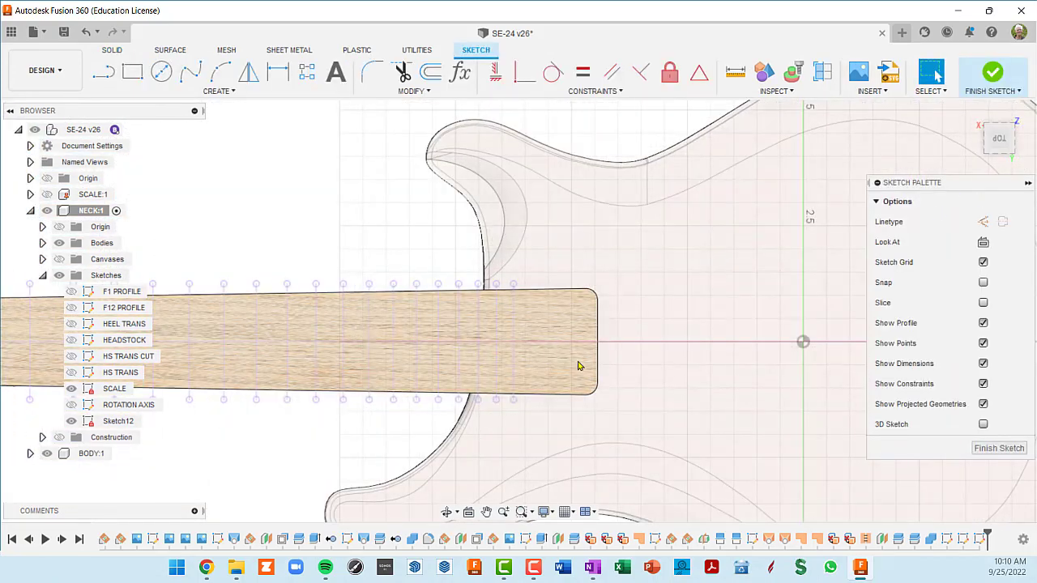
pyautogui.scroll(3, 619, 328)
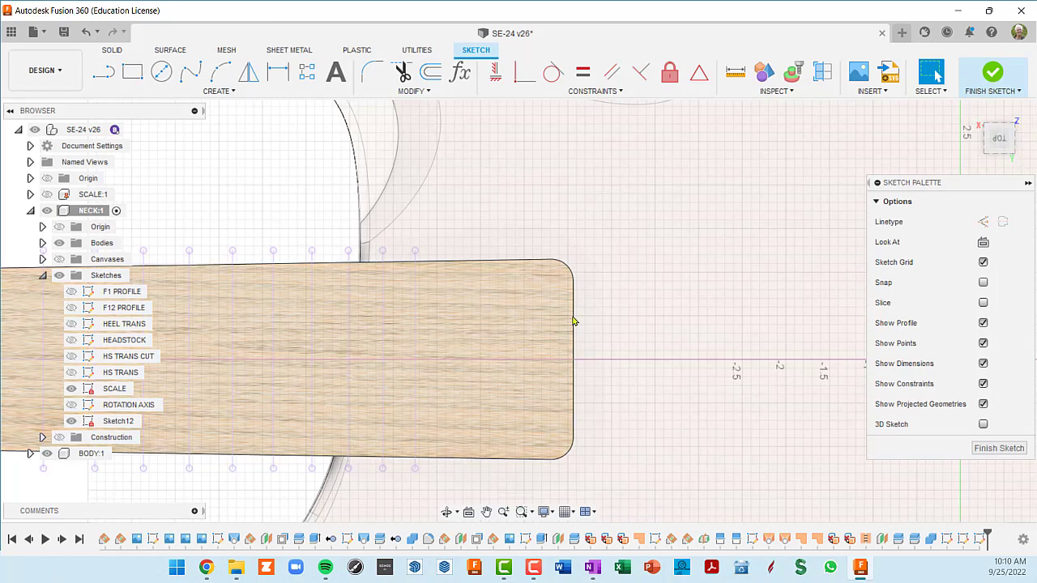
pyautogui.moveTo(572, 319); pyautogui.dragTo(656, 239, button='middle')
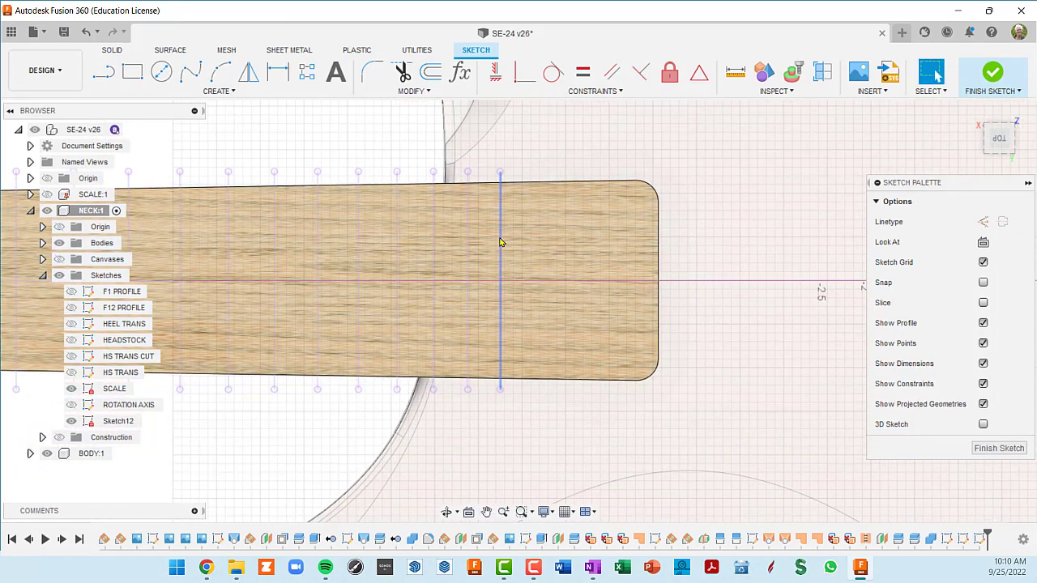
# Sketch a vertical line about 2.74 in long across the neck's heel end, between the last fret line and the rounded end.
pyautogui.press('l')
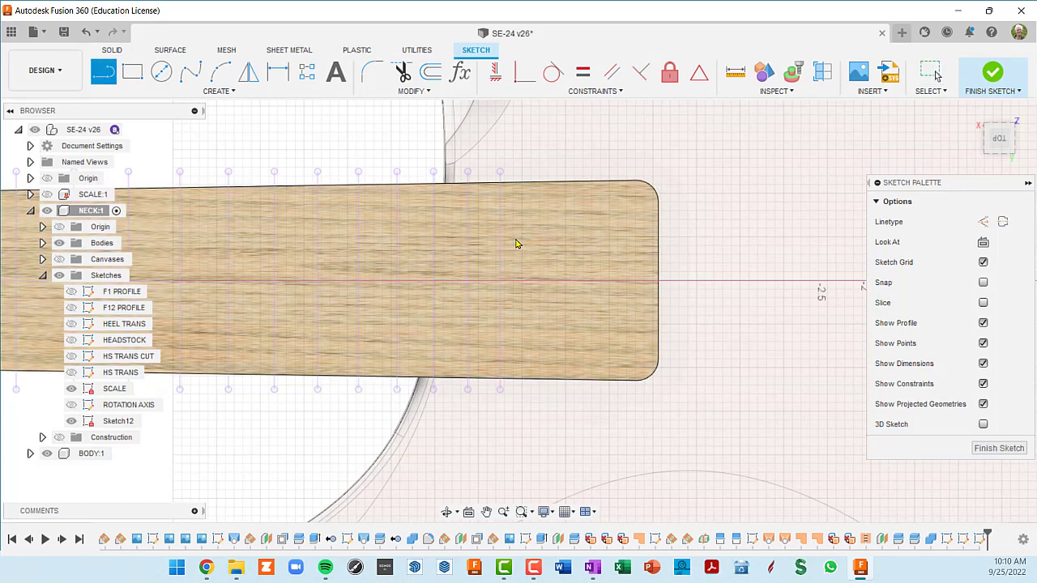
pyautogui.click(565, 169)
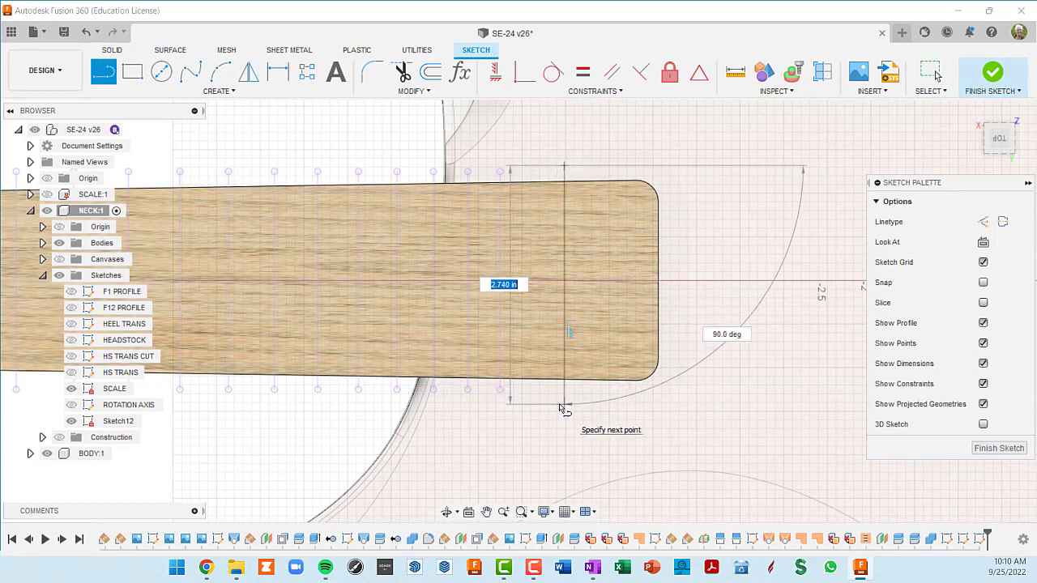
pyautogui.click(564, 406)
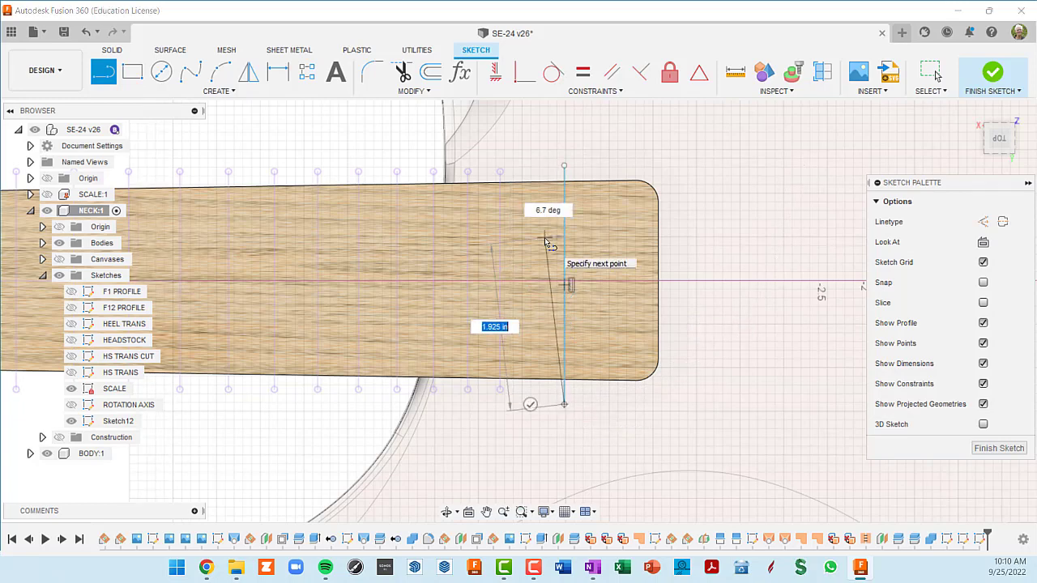
pyautogui.press('Escape')
# Dimension the new line 0.25 in from the last fret line of the SCALE sketch.
pyautogui.press('d')
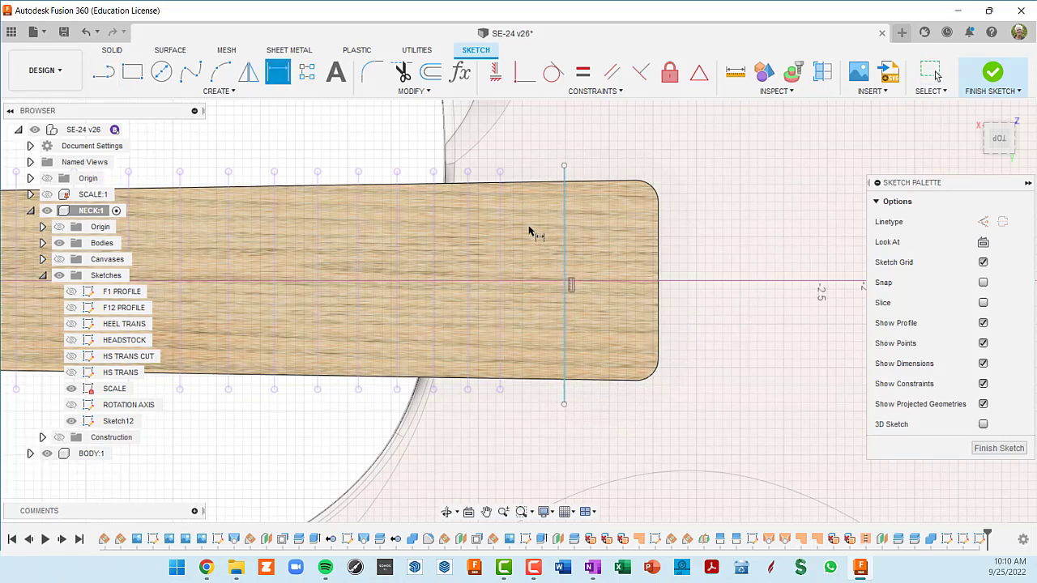
pyautogui.click(501, 220)
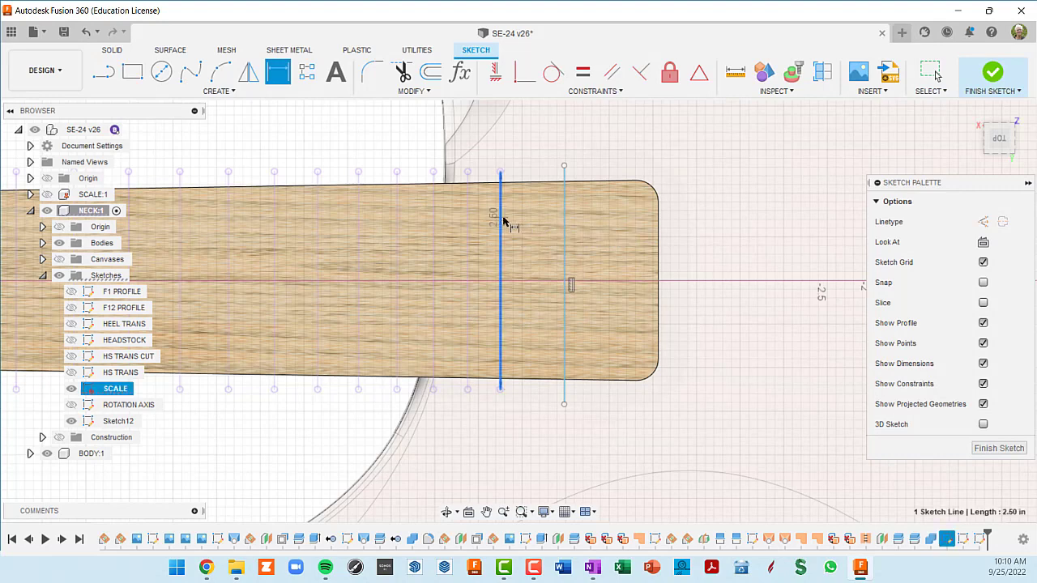
pyautogui.click(564, 220)
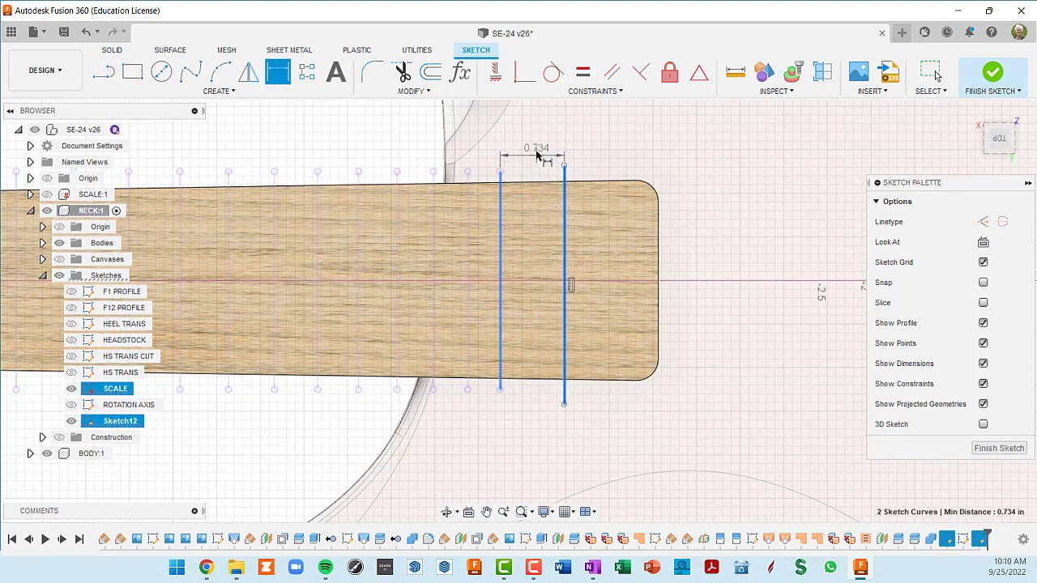
pyautogui.click(538, 146)
pyautogui.press('BackSpace')
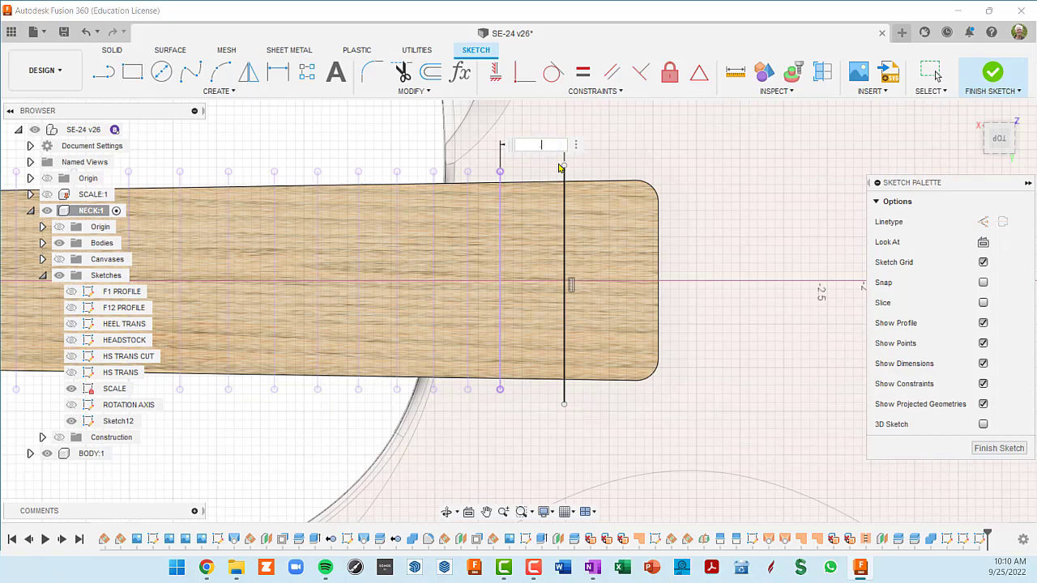
pyautogui.write('.25')
pyautogui.press('Return')
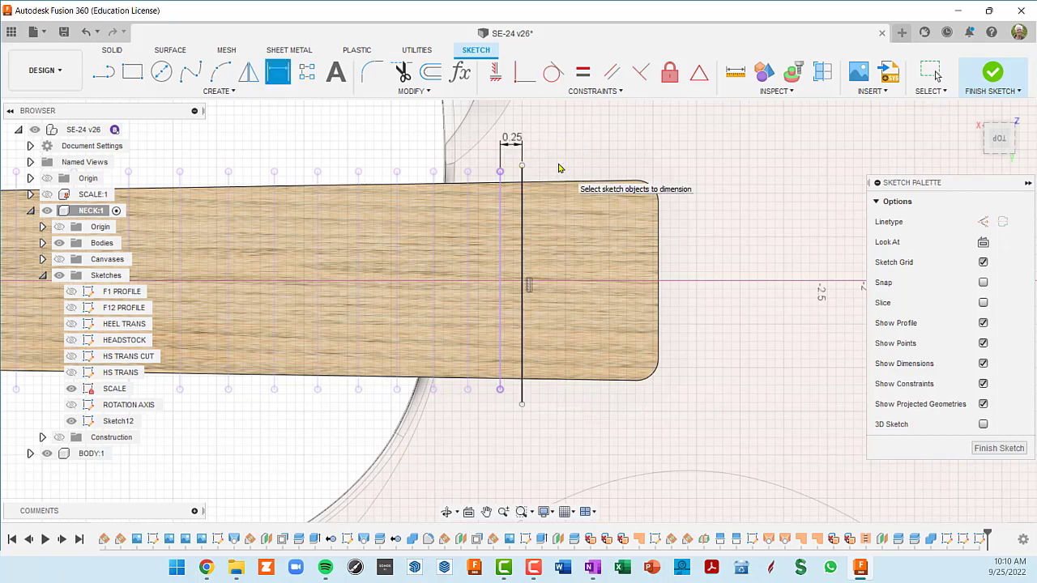
# Project the outline of the neck's top face into the sketch with the projection link kept on.
pyautogui.moveTo(533, 287)
pyautogui.keyDown('shift'); pyautogui.mouseDown(button='middle')
pyautogui.moveTo(498, 270)
pyautogui.moveTo(493, 251)
pyautogui.moveTo(655, 203)
pyautogui.moveTo(679, 219)
pyautogui.moveTo(665, 235)
pyautogui.mouseUp(button='middle'); pyautogui.keyUp('shift')
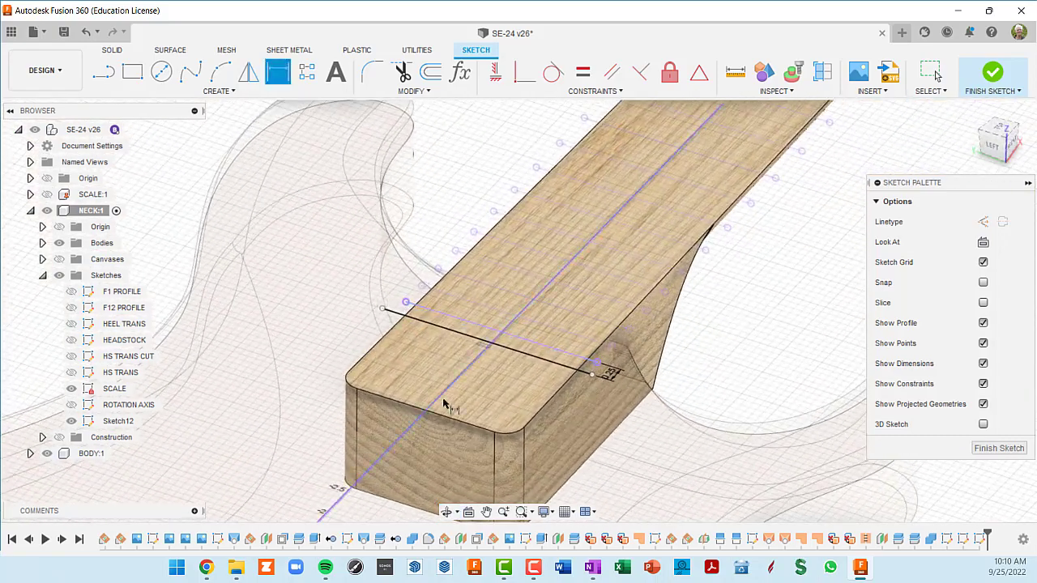
pyautogui.press('Escape')
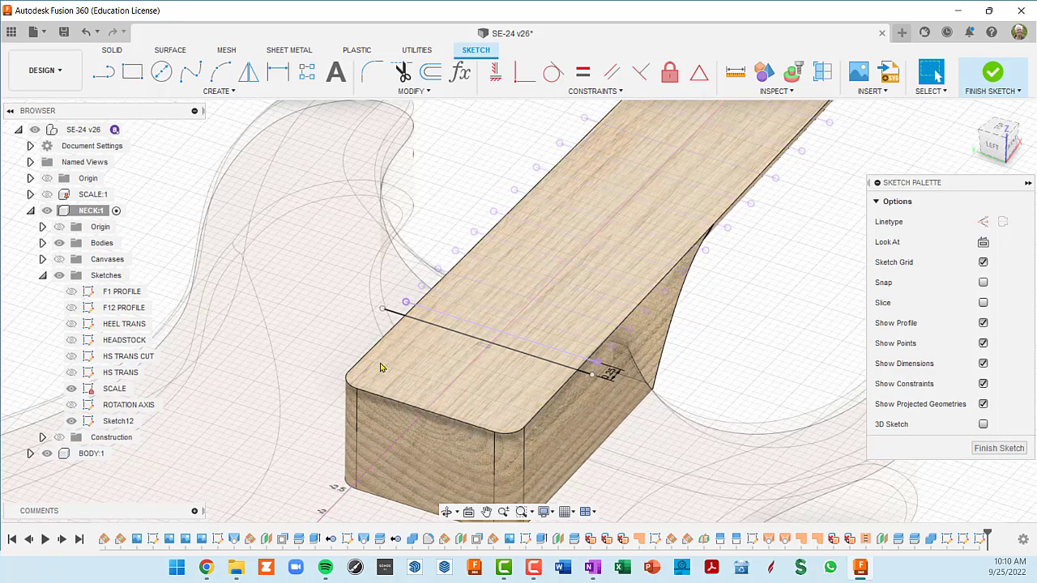
pyautogui.press('p')
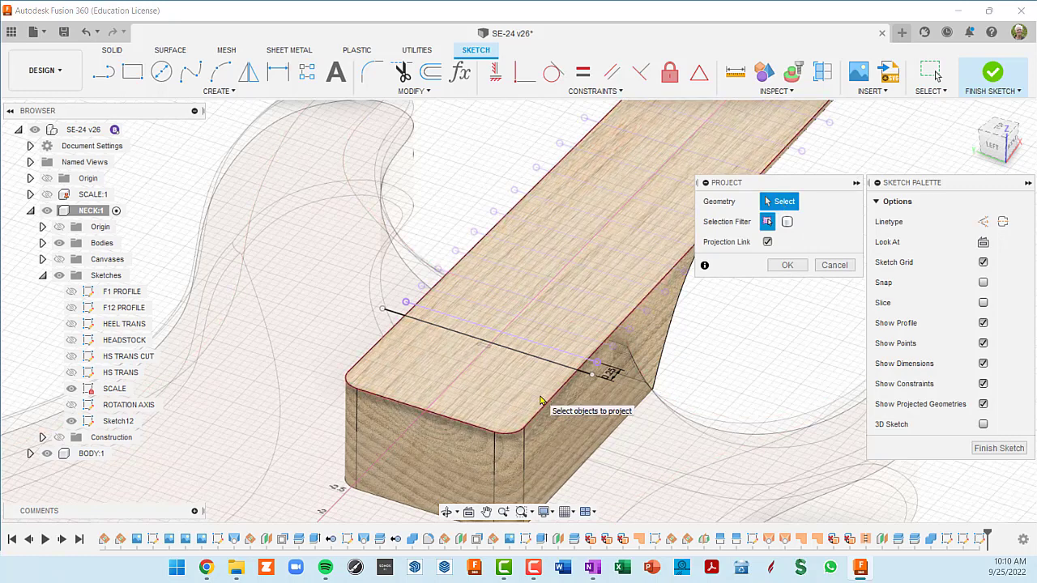
pyautogui.click(527, 403)
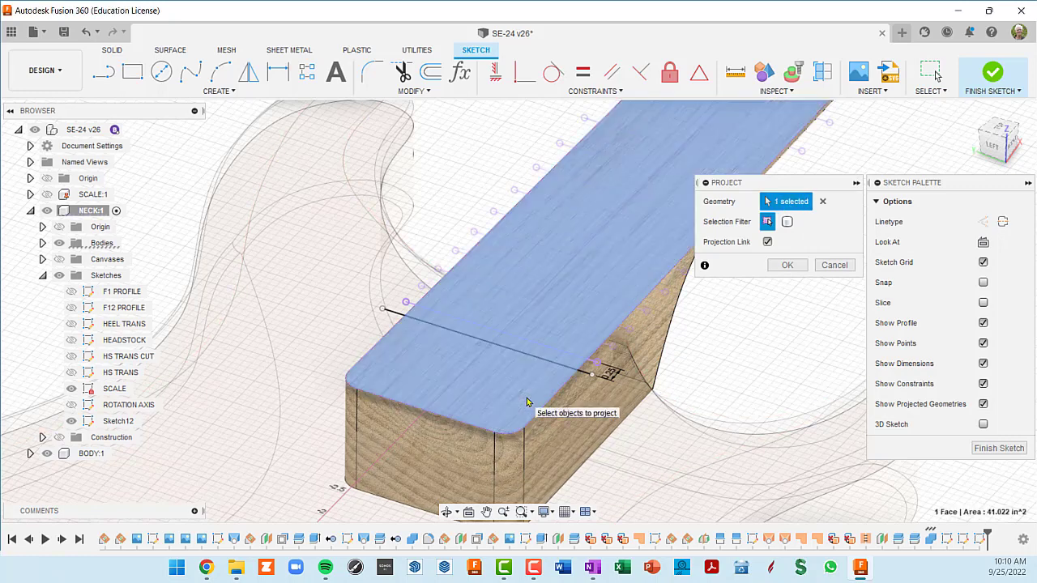
pyautogui.click(787, 266)
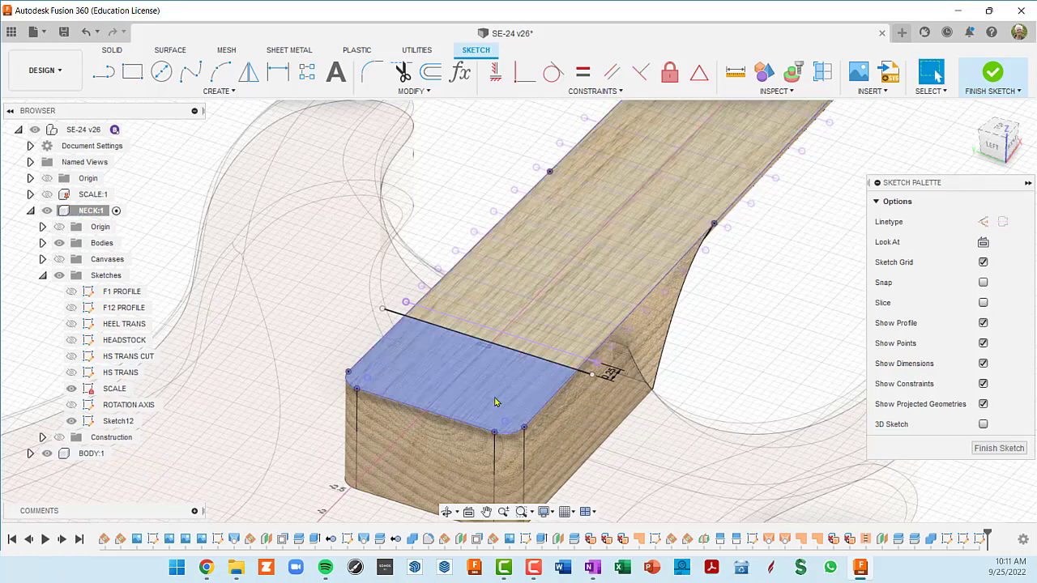
# Extrude the heel-end profile beyond the new line downward as a cut with a distance of -7/8 in.
pyautogui.scroll(-3, 532, 396)
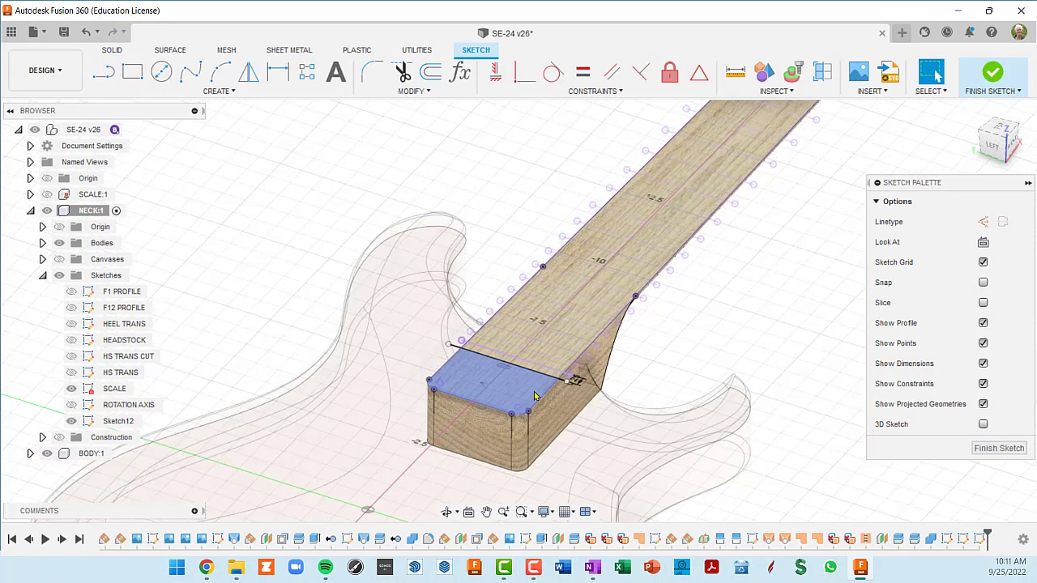
pyautogui.keyDown('shift'); pyautogui.moveTo(524, 396); pyautogui.dragTo(497, 293, button='middle'); pyautogui.keyUp('shift')
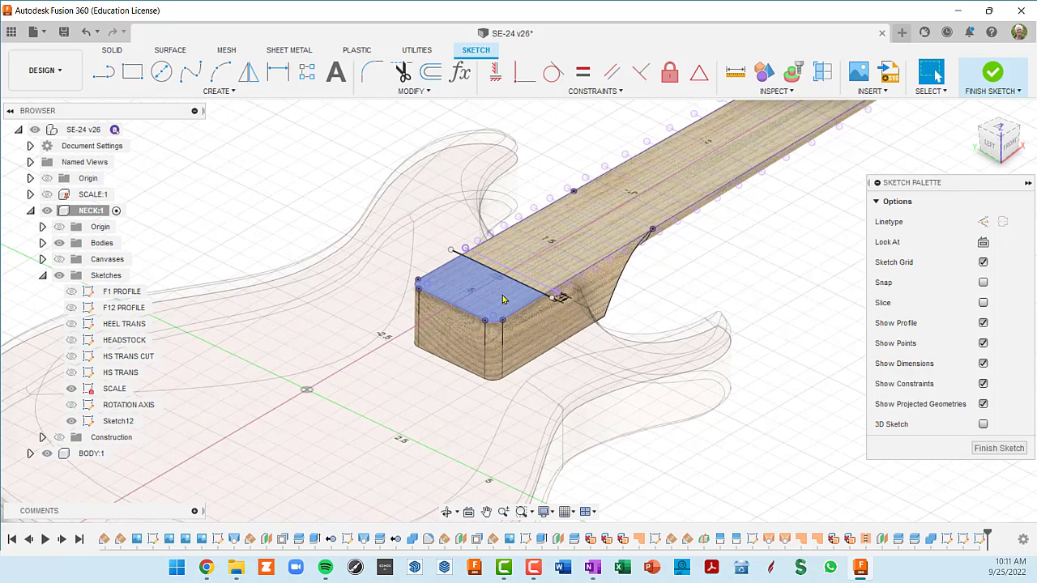
pyautogui.press('e')
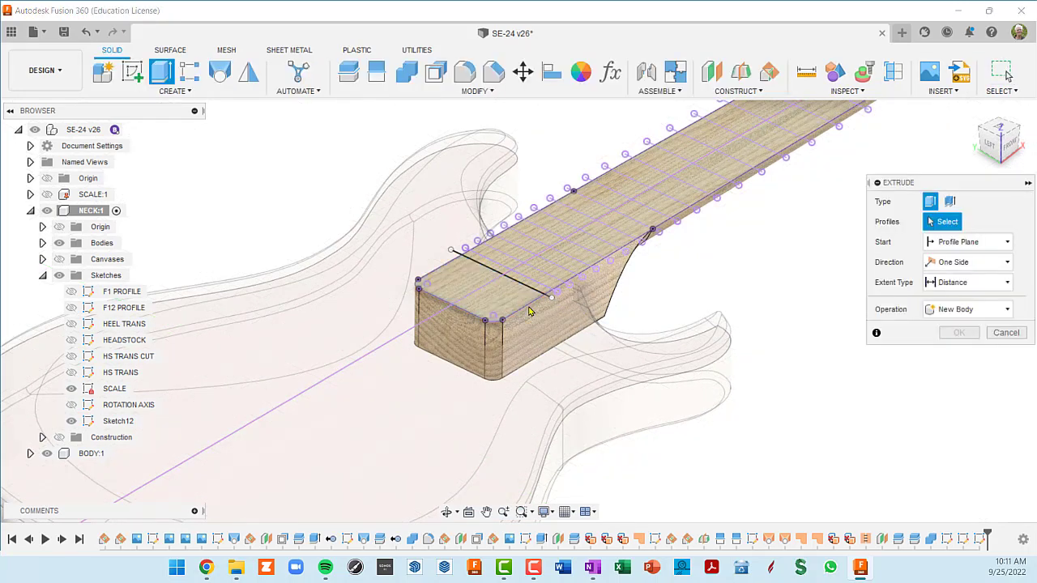
pyautogui.click(492, 300)
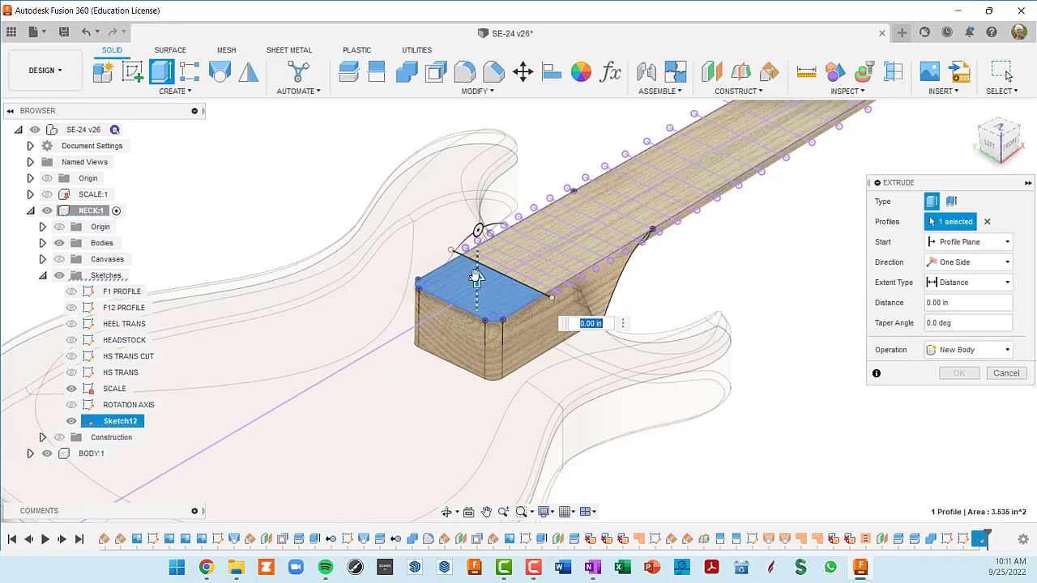
pyautogui.moveTo(476, 282); pyautogui.dragTo(475, 312)
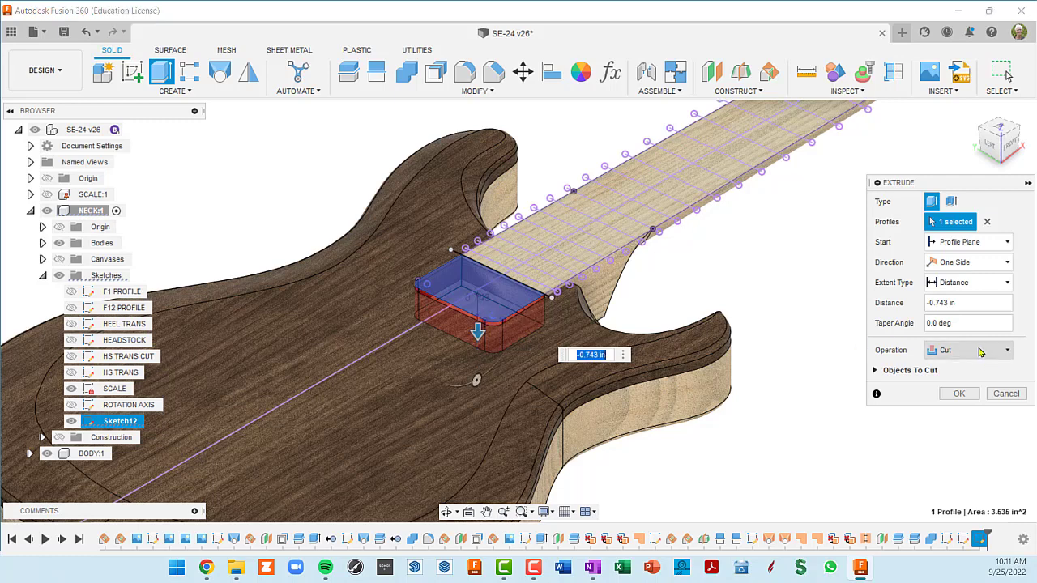
pyautogui.press('Left')
pyautogui.hotkey('shift', 'End')
pyautogui.write('7')
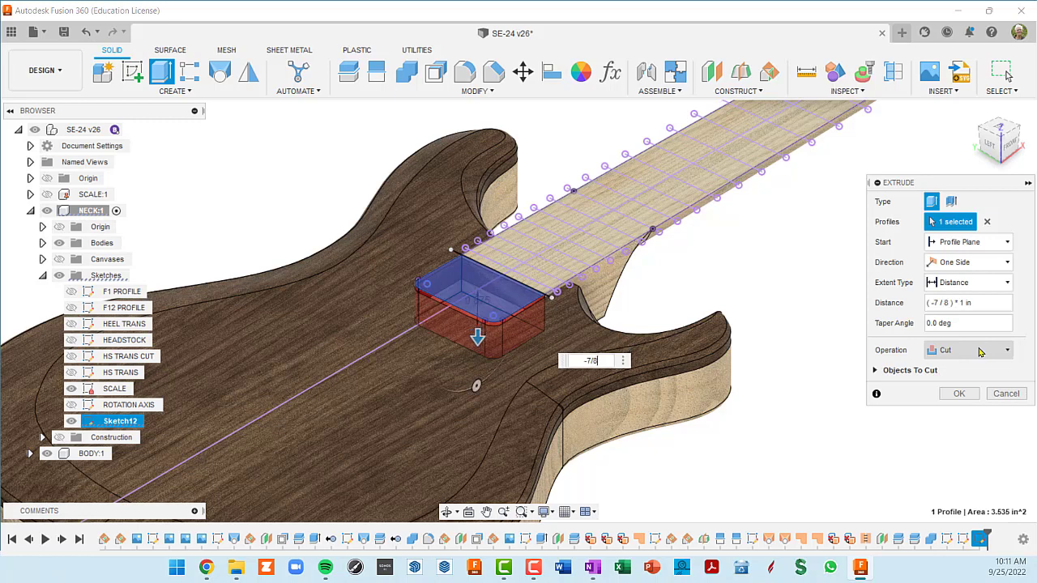
pyautogui.press('Return')
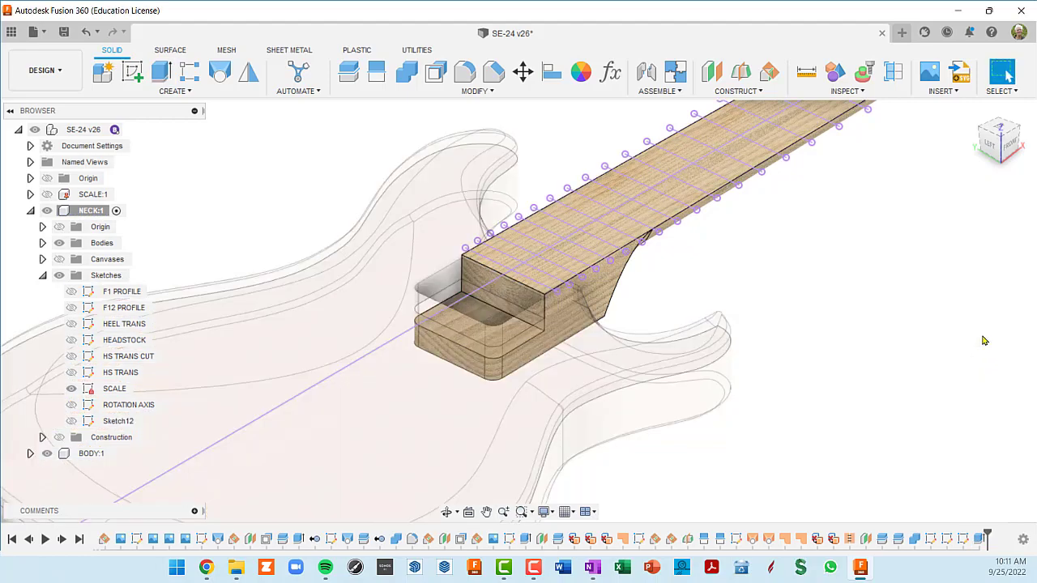
# Rename the sketch behind the heel-end cut as PICKUP CUT.
pyautogui.keyDown('shift'); pyautogui.moveTo(454, 319); pyautogui.dragTo(501, 325, button='middle'); pyautogui.keyUp('shift')
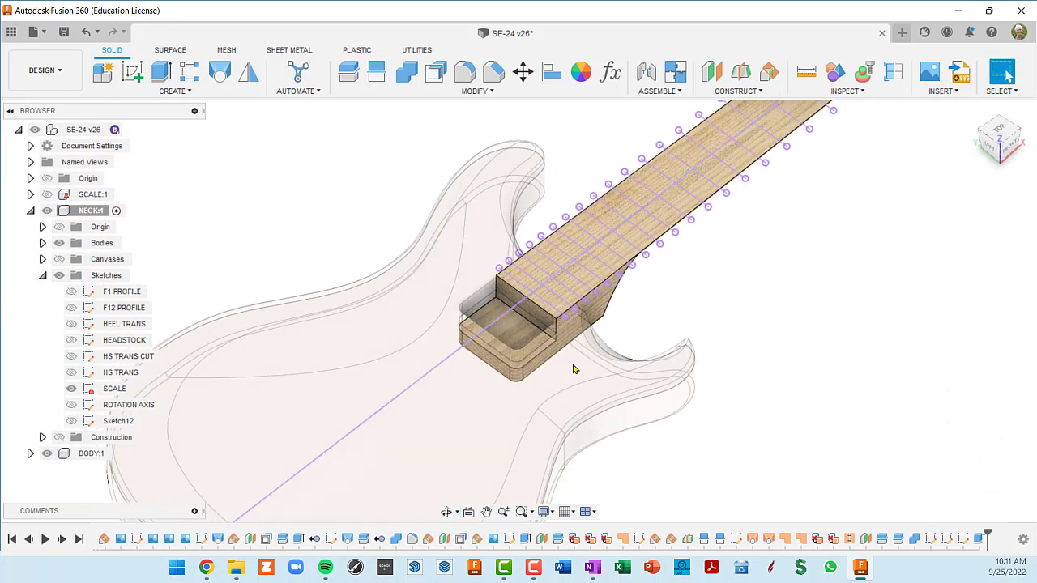
pyautogui.keyDown('shift'); pyautogui.moveTo(580, 360); pyautogui.dragTo(539, 332, button='middle'); pyautogui.keyUp('shift')
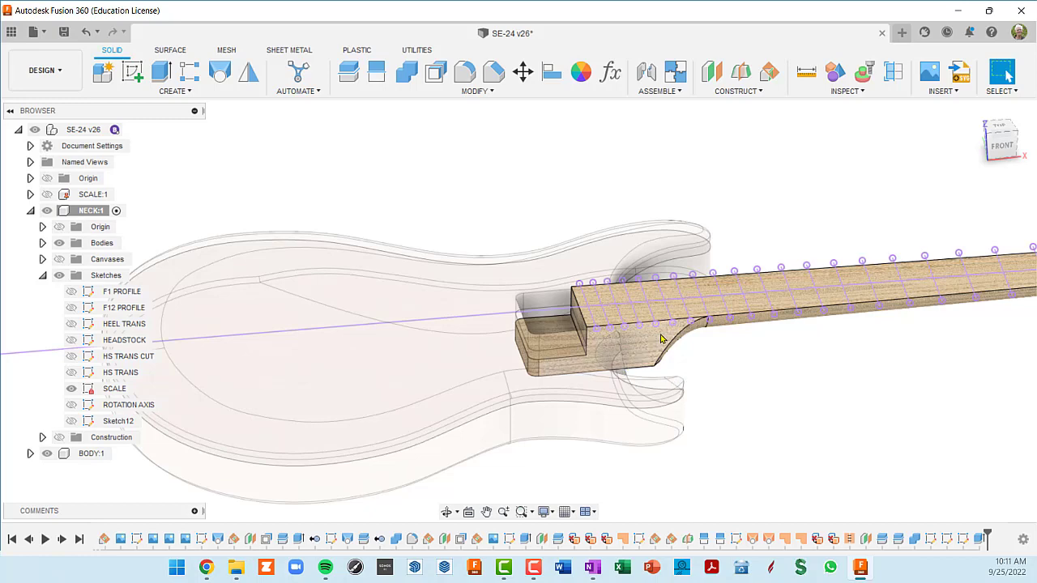
pyautogui.keyDown('shift'); pyautogui.moveTo(660, 338); pyautogui.dragTo(736, 347, button='middle'); pyautogui.keyUp('shift')
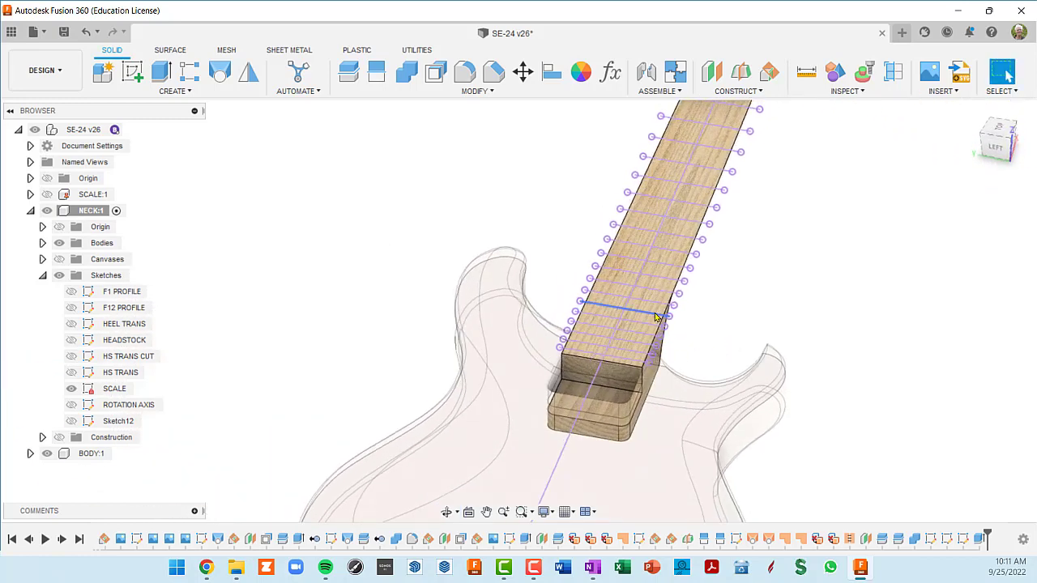
pyautogui.scroll(-3, 657, 314)
pyautogui.moveTo(699, 220)
pyautogui.keyDown('shift'); pyautogui.mouseDown(button='middle')
pyautogui.moveTo(653, 240)
pyautogui.moveTo(679, 232)
pyautogui.moveTo(700, 187)
pyautogui.moveTo(712, 187)
pyautogui.mouseUp(button='middle'); pyautogui.keyUp('shift')
pyautogui.scroll(5, 671, 230)
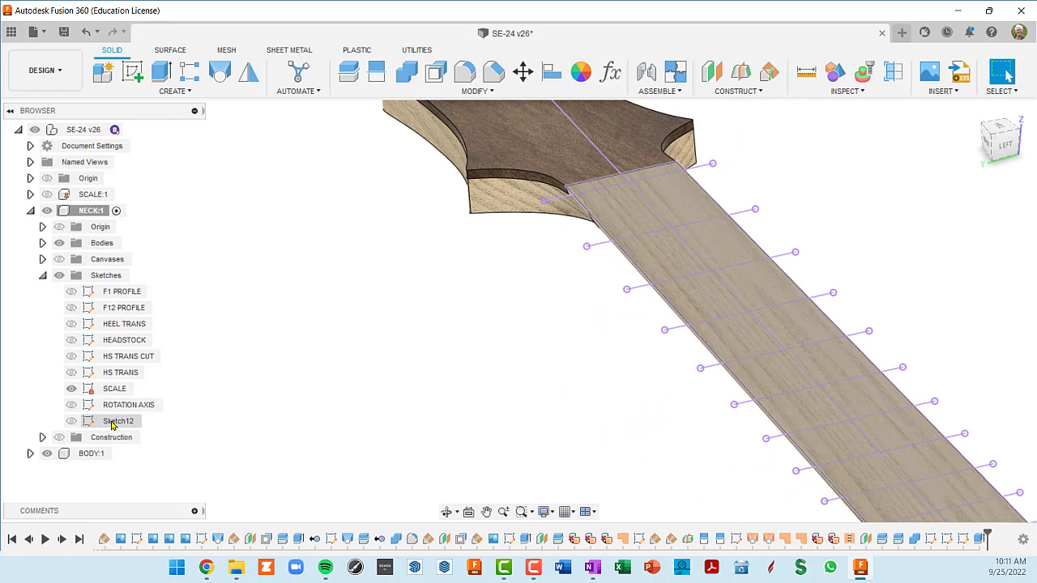
pyautogui.click(113, 423)
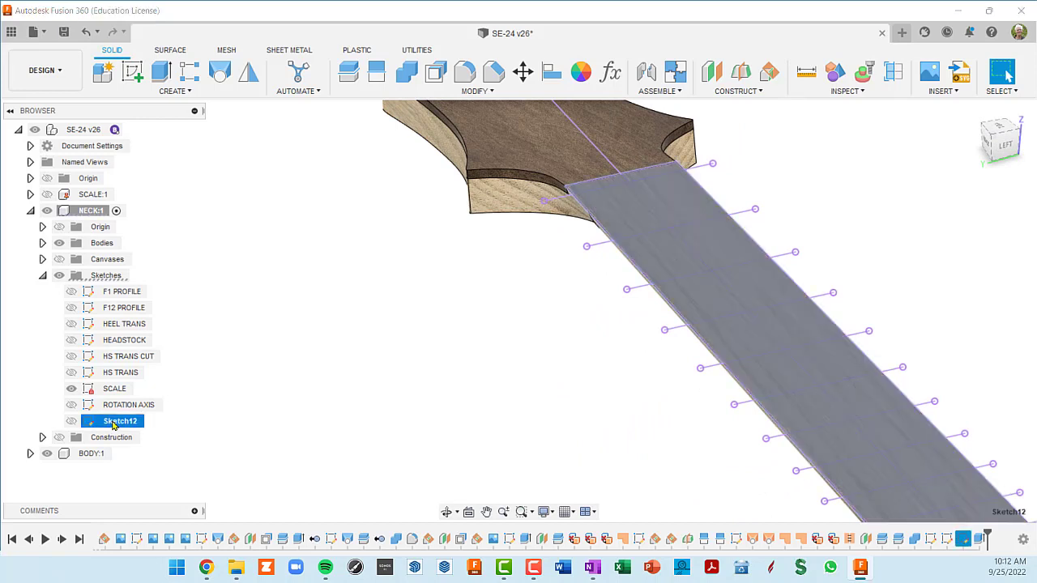
pyautogui.doubleClick(113, 423)
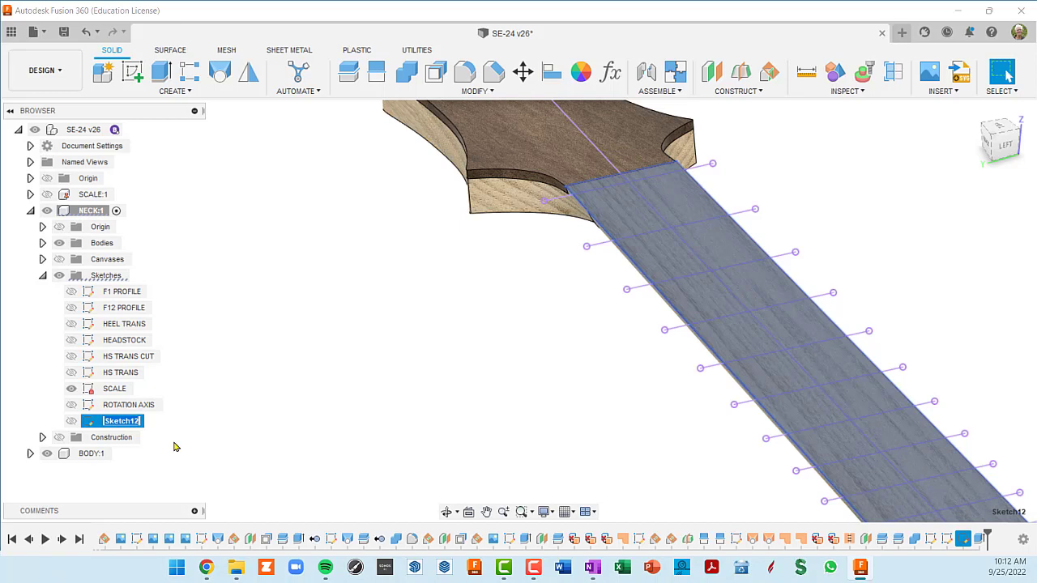
pyautogui.write('Pl')
pyautogui.press('Return')
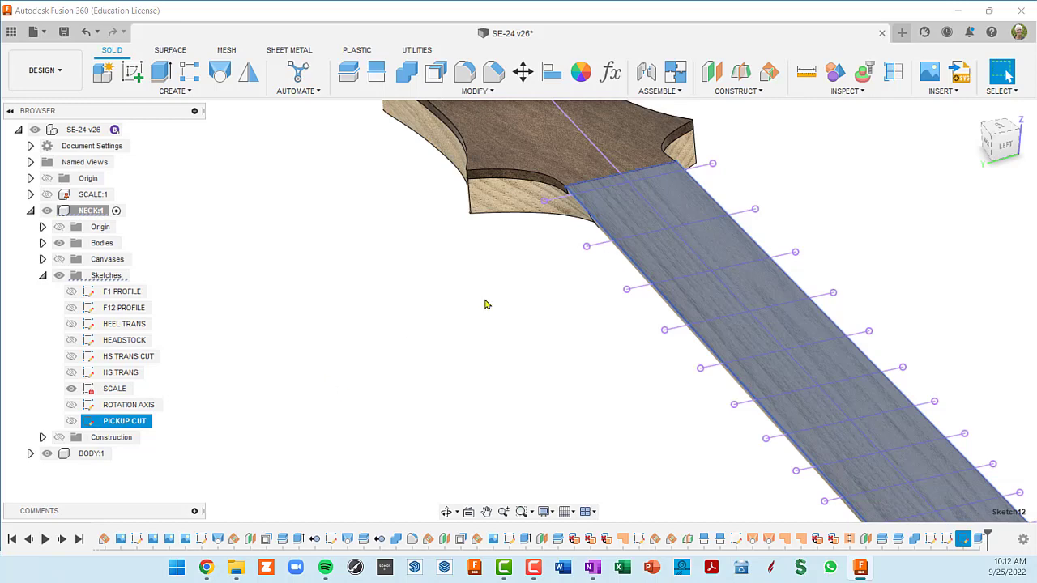
# Deselect the renamed sketch and start a new sketch on the neck's top face.
pyautogui.keyDown('shift'); pyautogui.moveTo(486, 305); pyautogui.dragTo(641, 233, button='middle'); pyautogui.keyUp('shift')
pyautogui.scroll(-4, 642, 294)
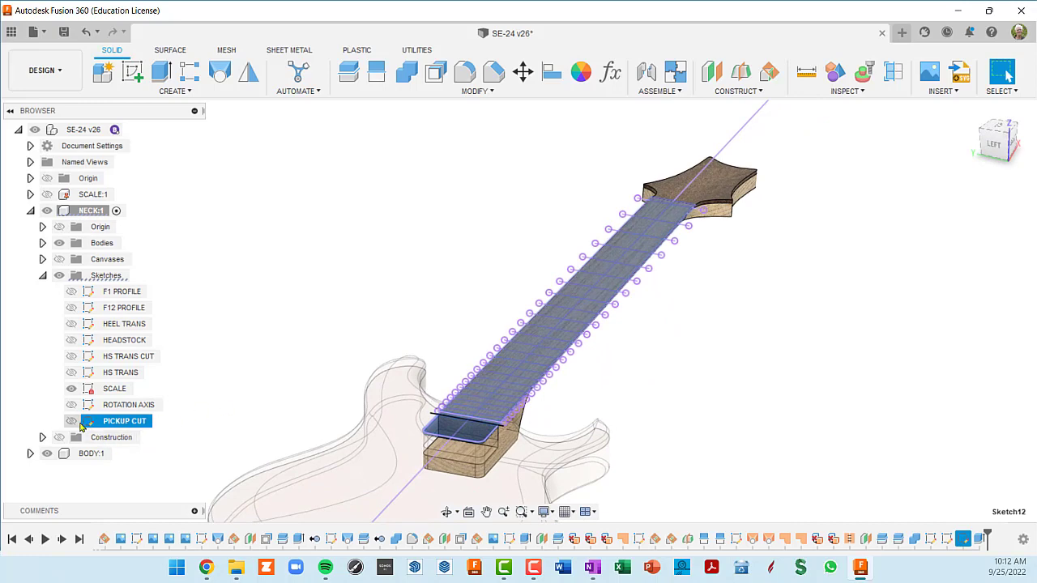
pyautogui.click(714, 391)
pyautogui.scroll(3, 454, 421)
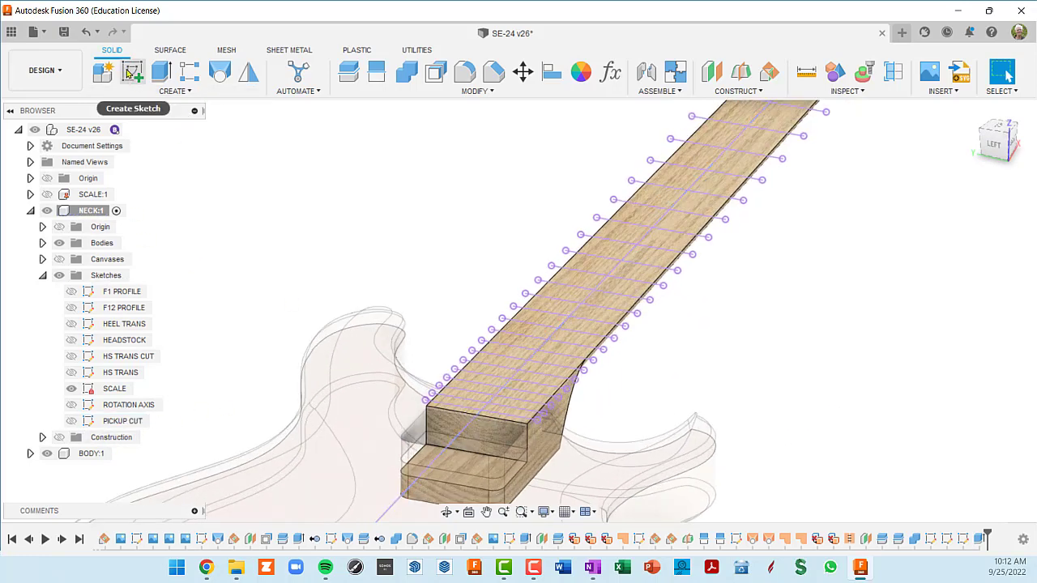
pyautogui.click(128, 73)
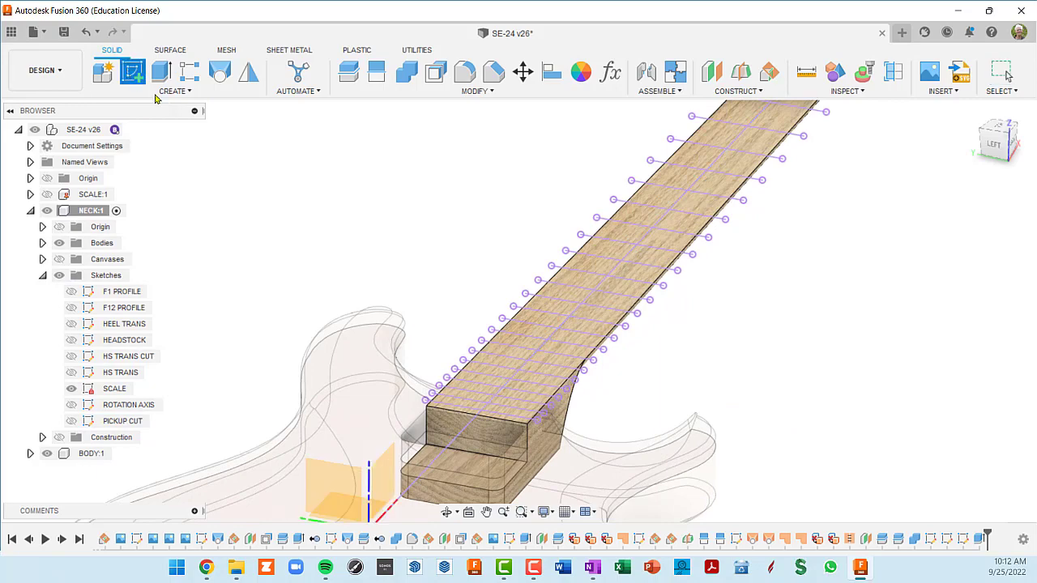
pyautogui.click(555, 311)
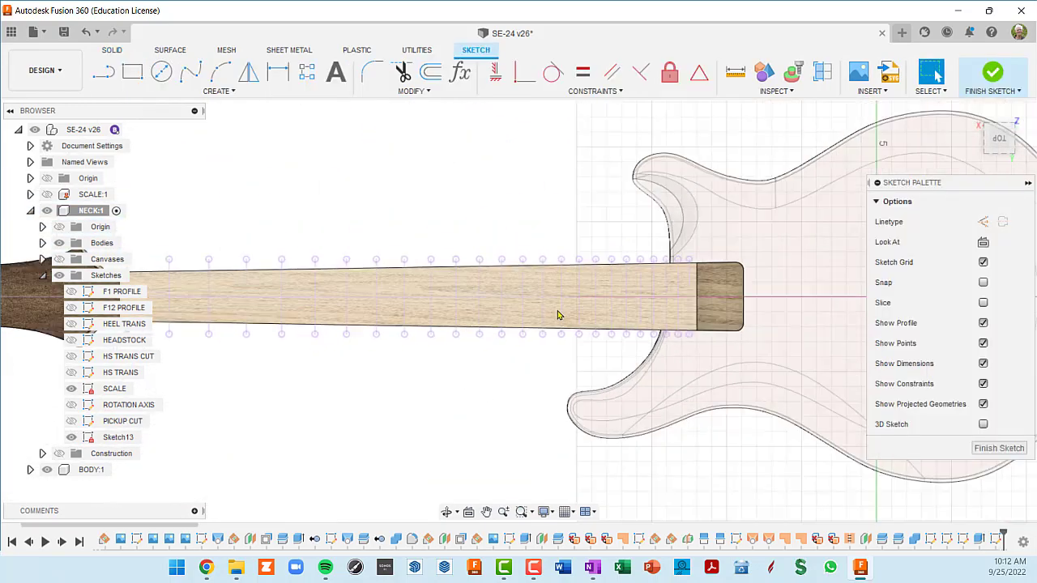
# Examine the neck's top face along its whole length, from the headstock to the heel-end cut.
pyautogui.moveTo(576, 324); pyautogui.dragTo(853, 281, button='middle')
pyautogui.scroll(1, 589, 278)
pyautogui.moveTo(589, 274); pyautogui.dragTo(393, 298, button='middle')
pyautogui.scroll(2, 788, 296)
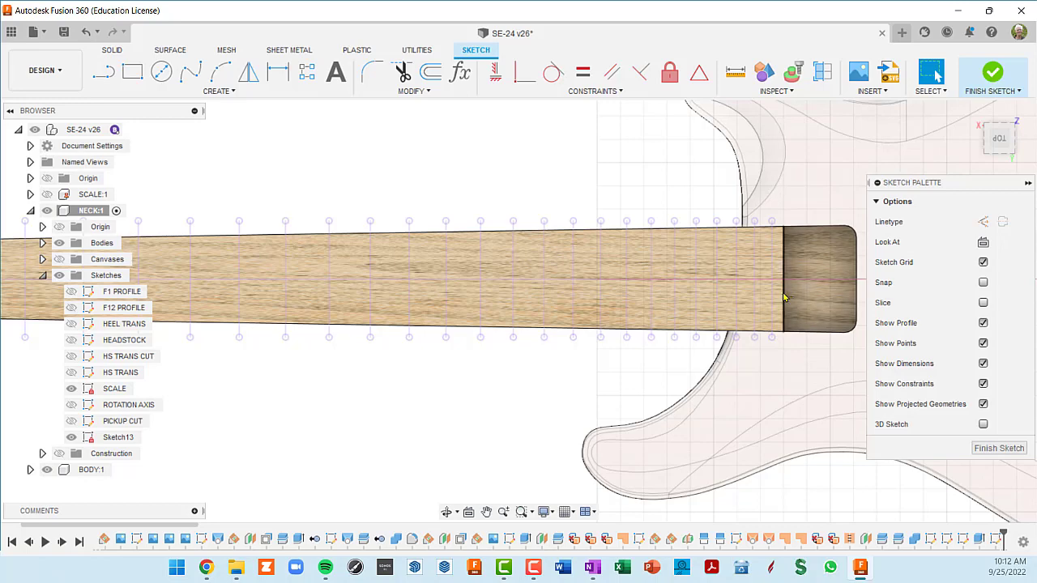
pyautogui.scroll(-2, 786, 296)
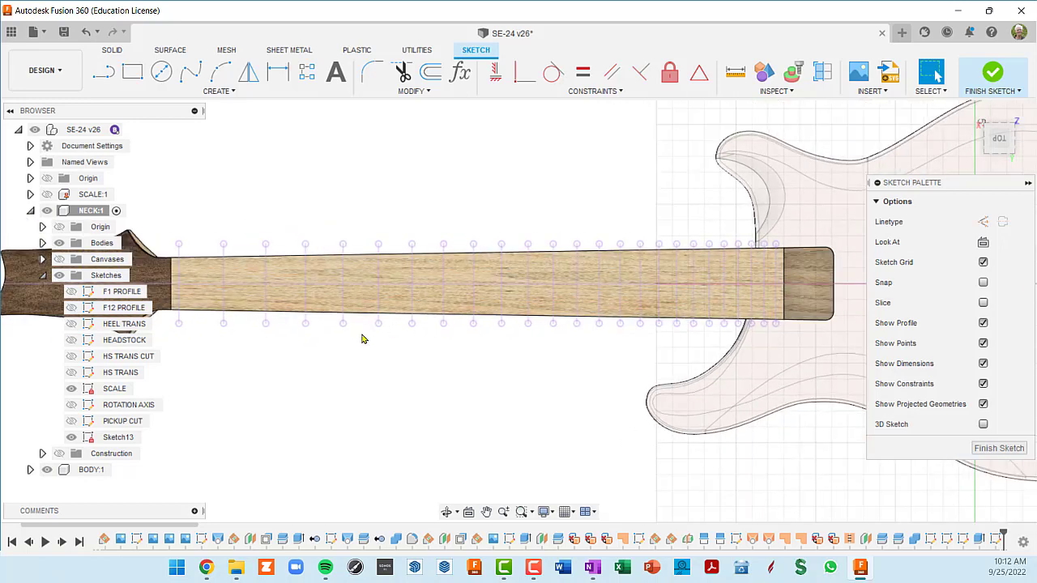
pyautogui.moveTo(414, 314); pyautogui.dragTo(635, 321, button='middle')
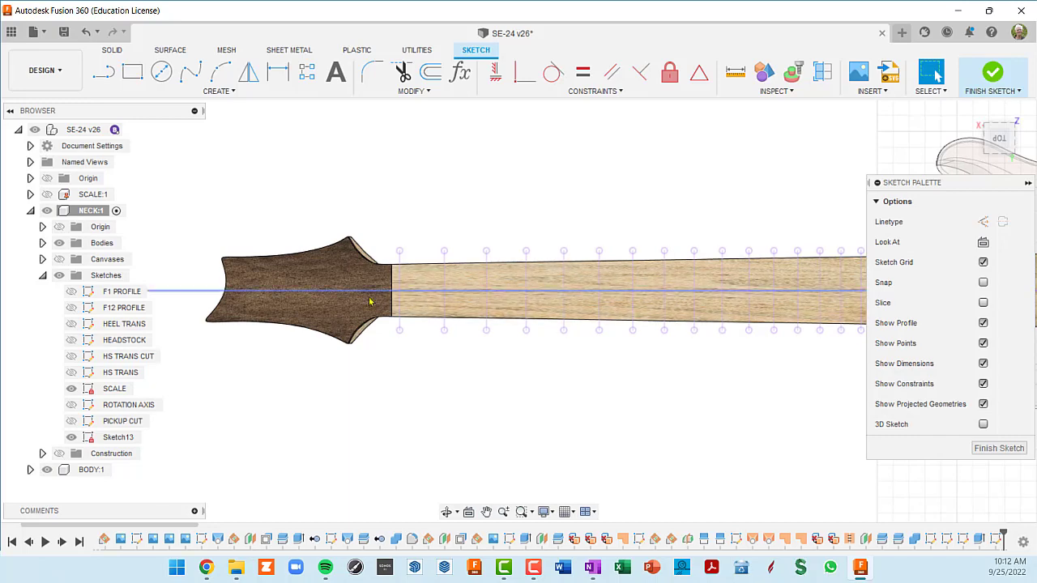
pyautogui.moveTo(519, 295); pyautogui.dragTo(434, 272, button='middle')
pyautogui.scroll(-1, 440, 275)
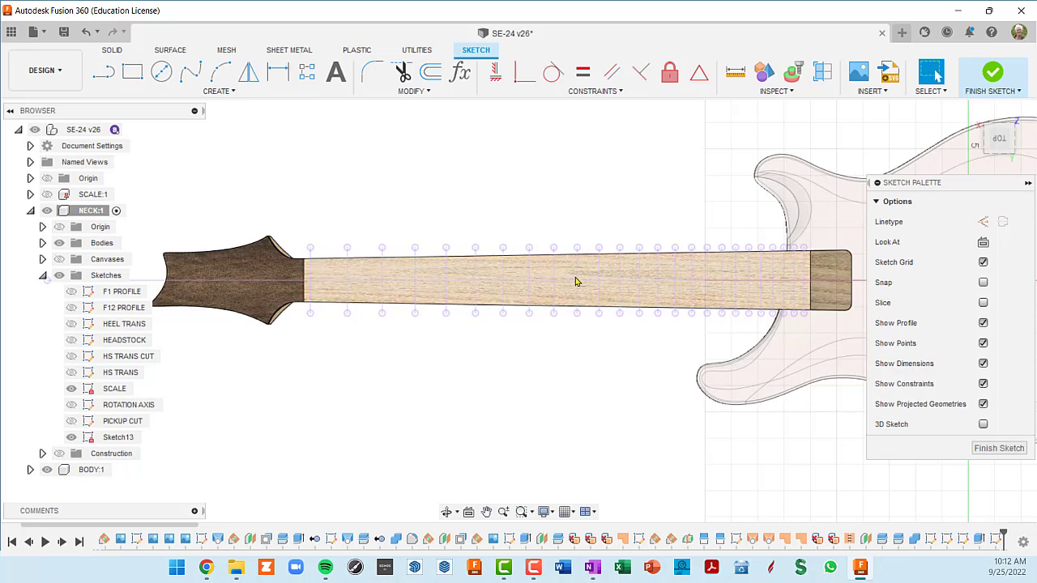
# Start a new sketch on the neck's top face beside the headstock.
pyautogui.scroll(1, 322, 295)
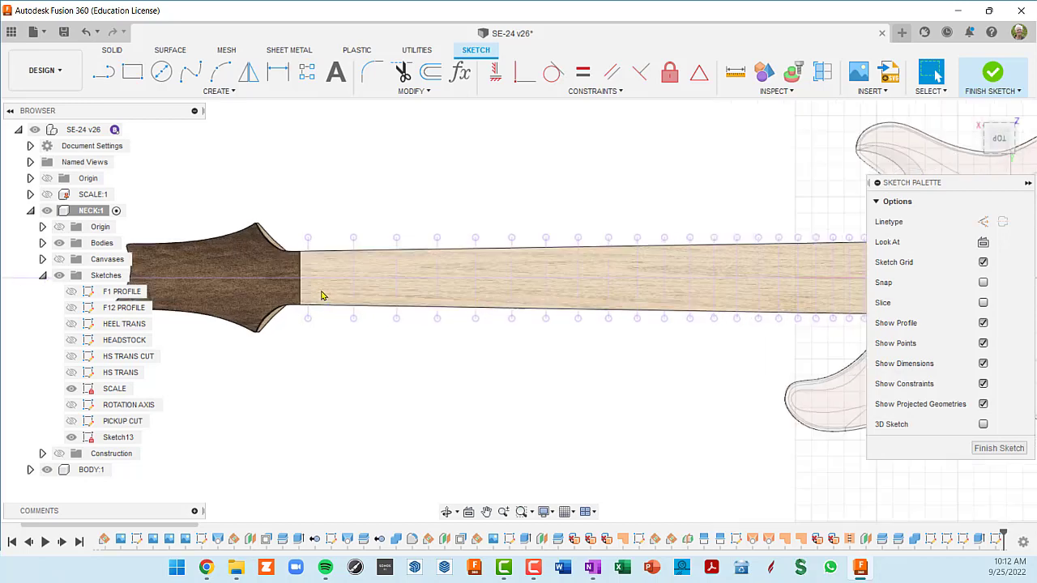
pyautogui.scroll(1, 322, 294)
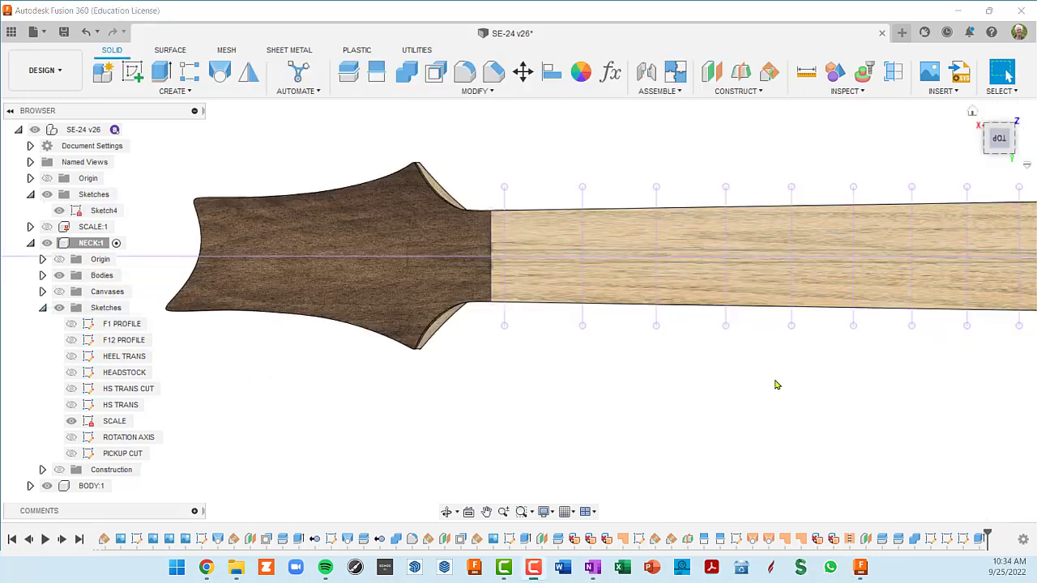
pyautogui.moveTo(764, 378); pyautogui.dragTo(560, 364, button='middle')
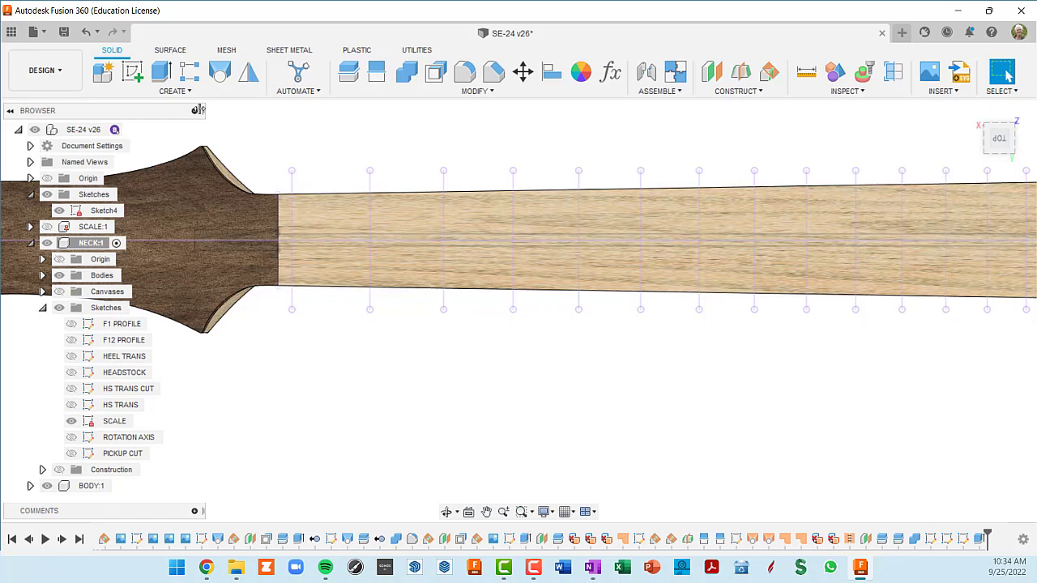
pyautogui.click(134, 74)
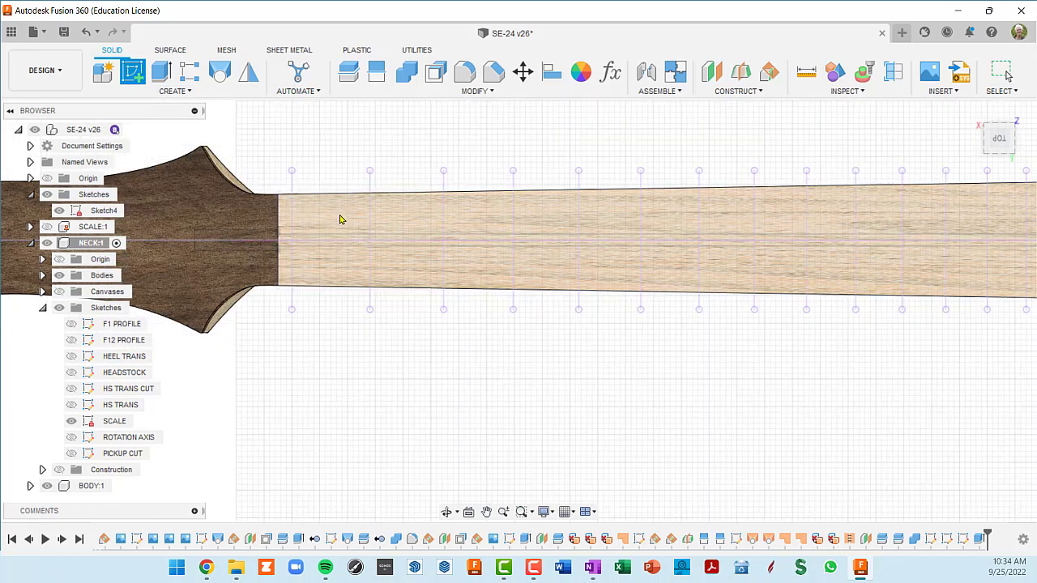
pyautogui.click(340, 219)
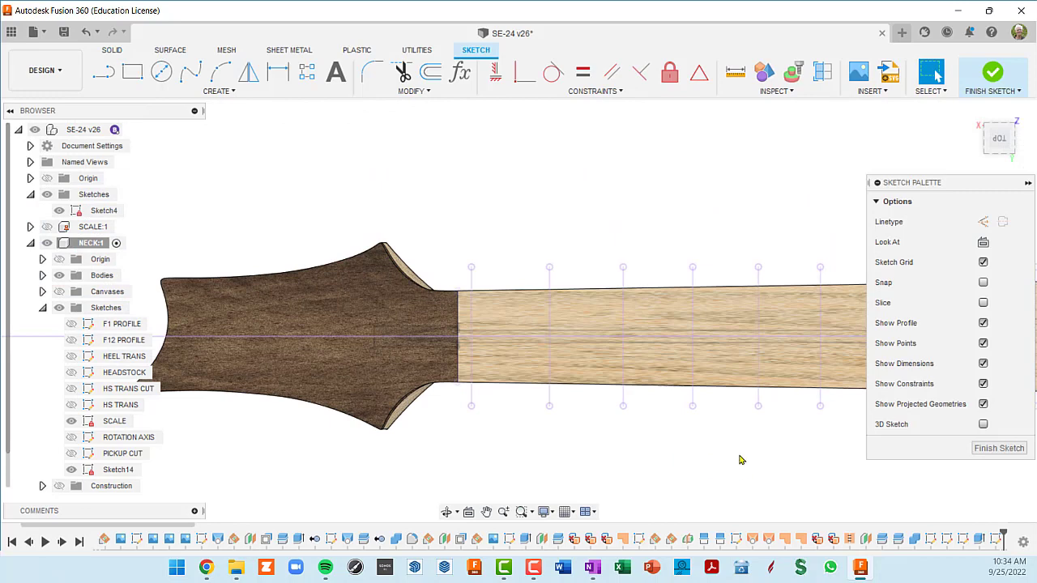
# Project the line across the neck at the headstock end of the top face into the sketch.
pyautogui.scroll(-5, 595, 394)
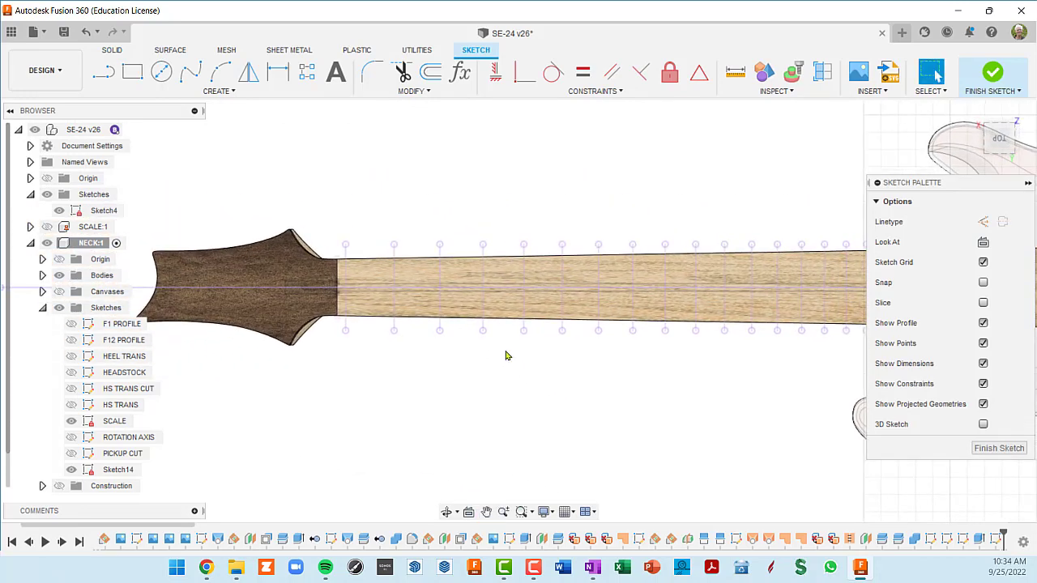
pyautogui.scroll(3, 337, 277)
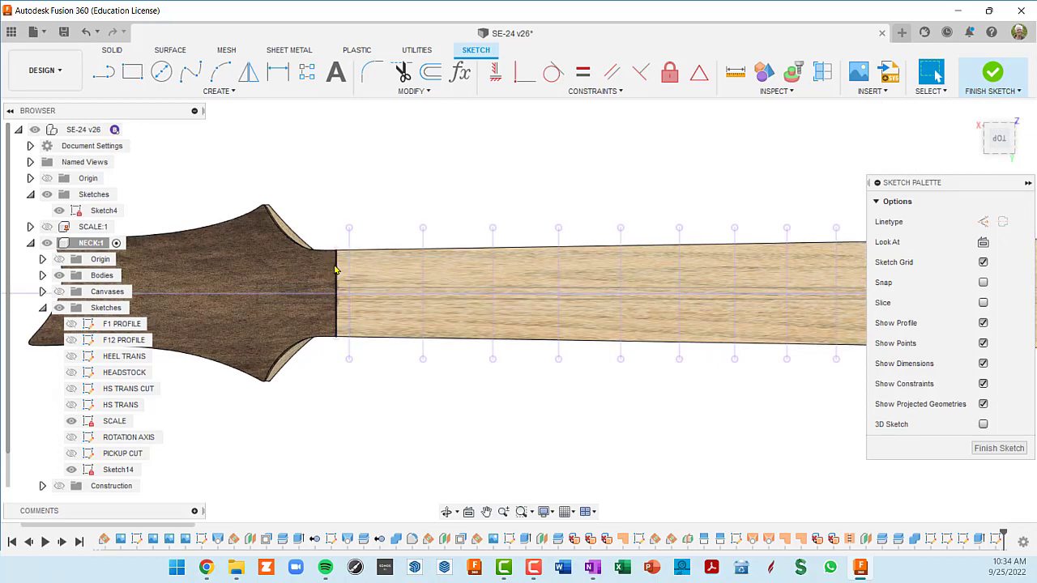
pyautogui.scroll(2, 338, 274)
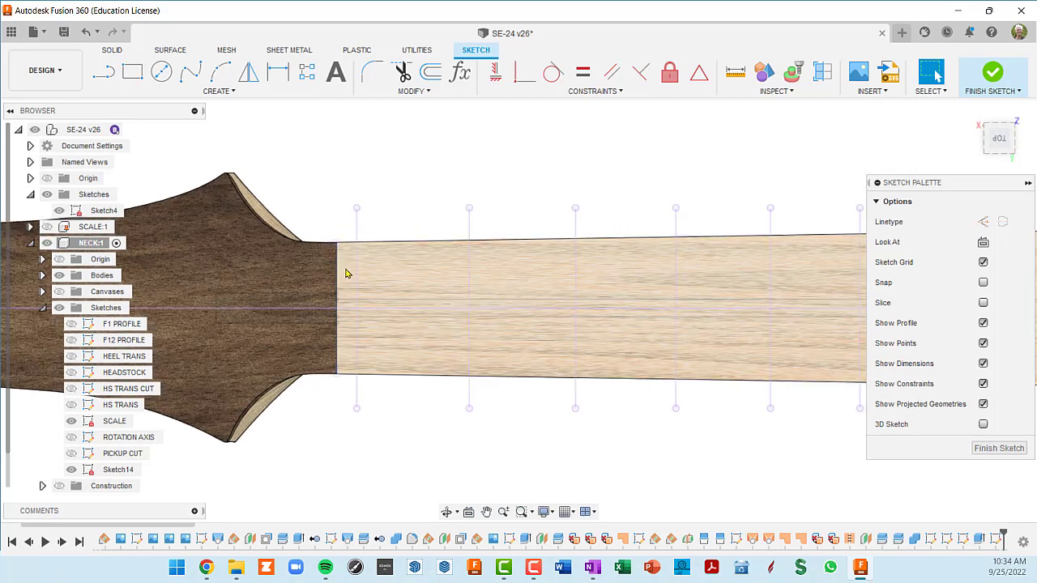
pyautogui.press('l')
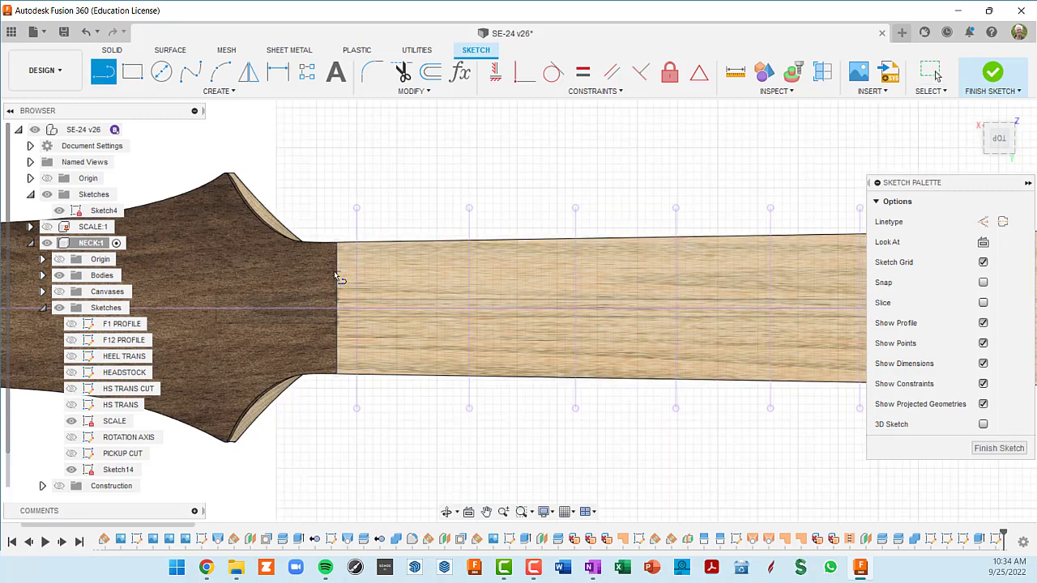
pyautogui.scroll(2, 334, 275)
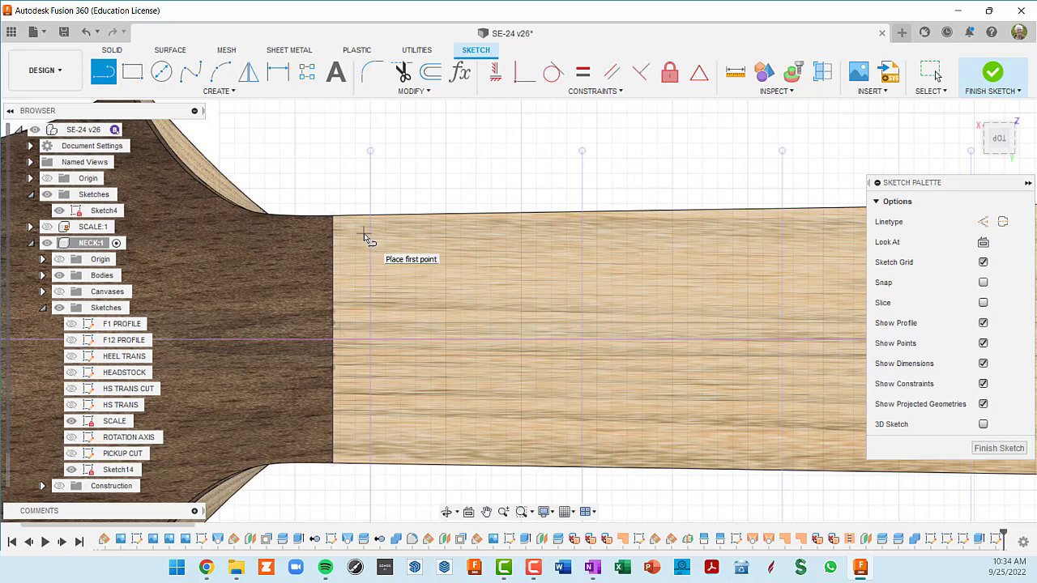
pyautogui.press('p')
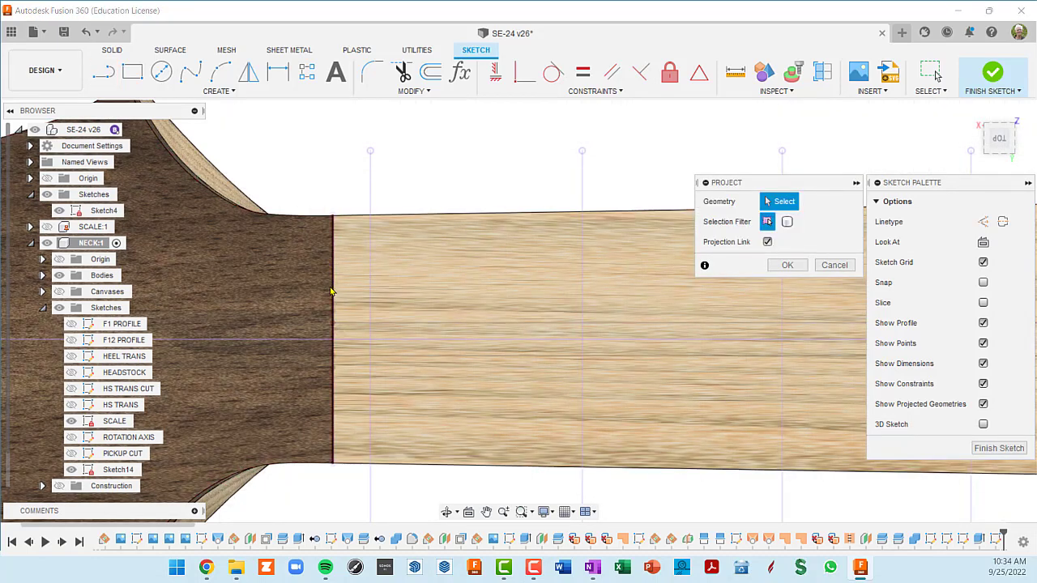
pyautogui.click(332, 291)
pyautogui.click(332, 291)
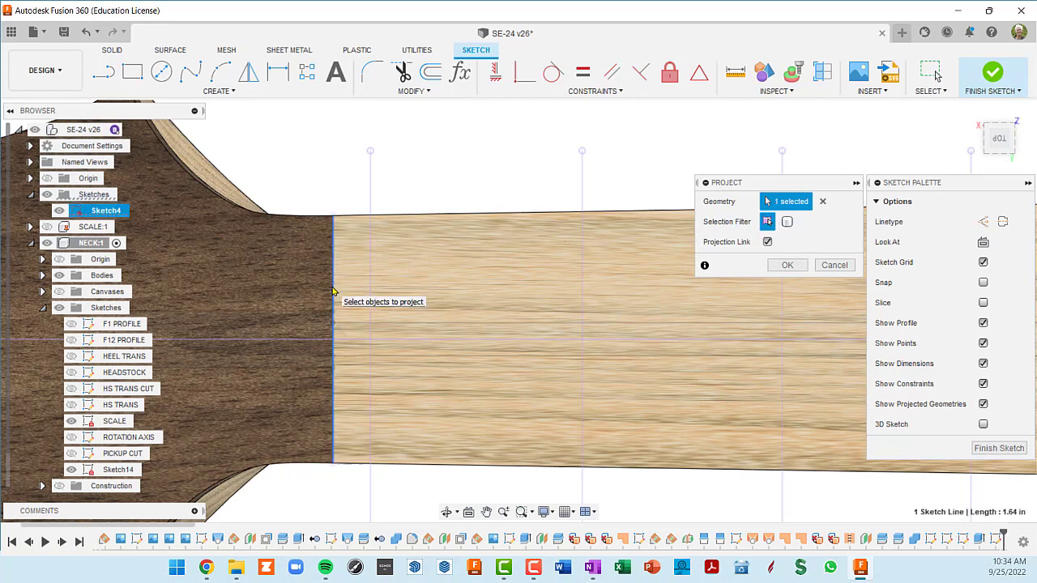
pyautogui.click(783, 267)
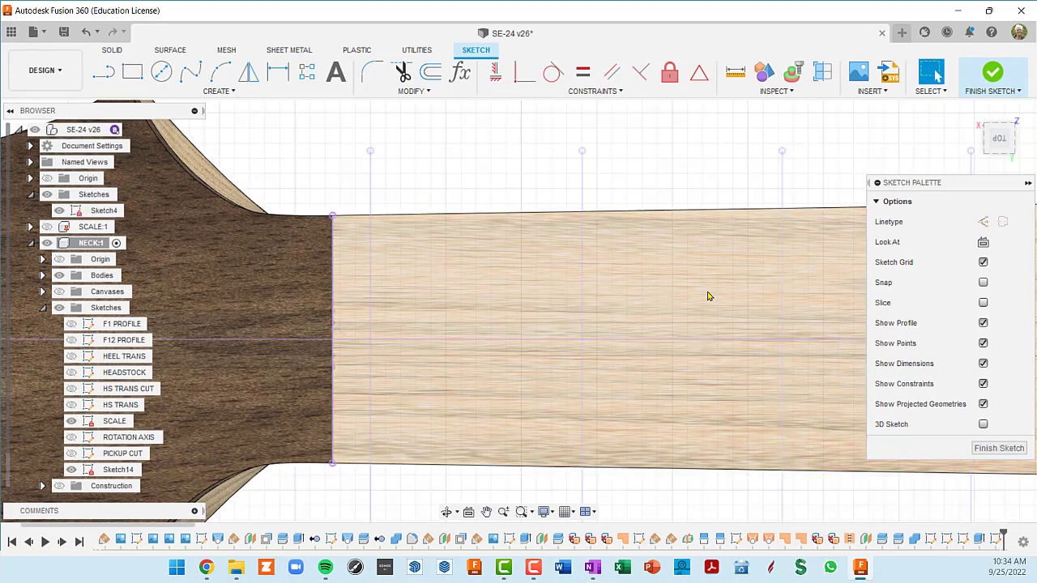
# Draw a 17.5 in line along the neck, starting on and perpendicular to the projected line.
pyautogui.press('l')
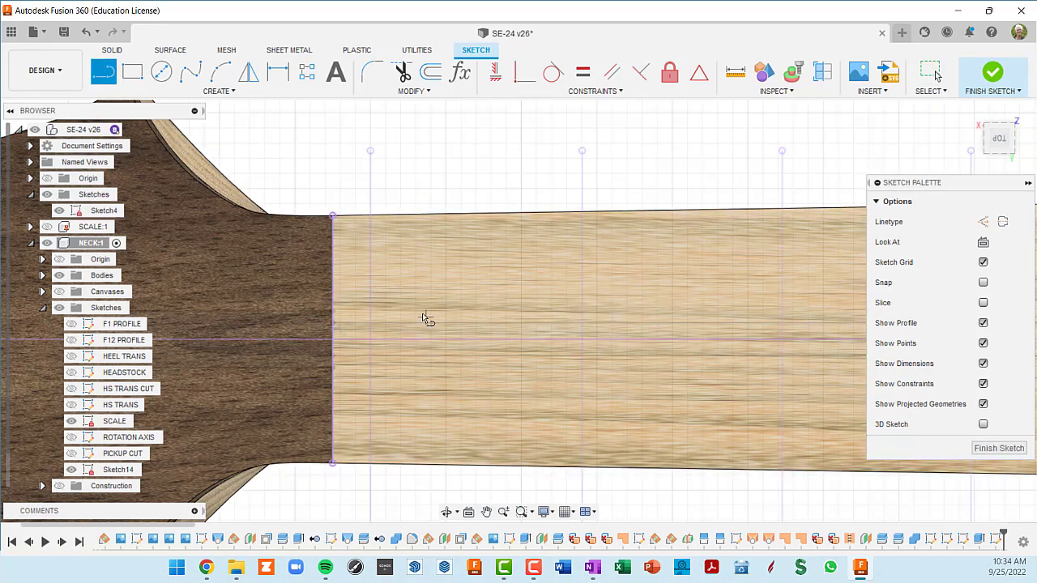
pyautogui.click(332, 255)
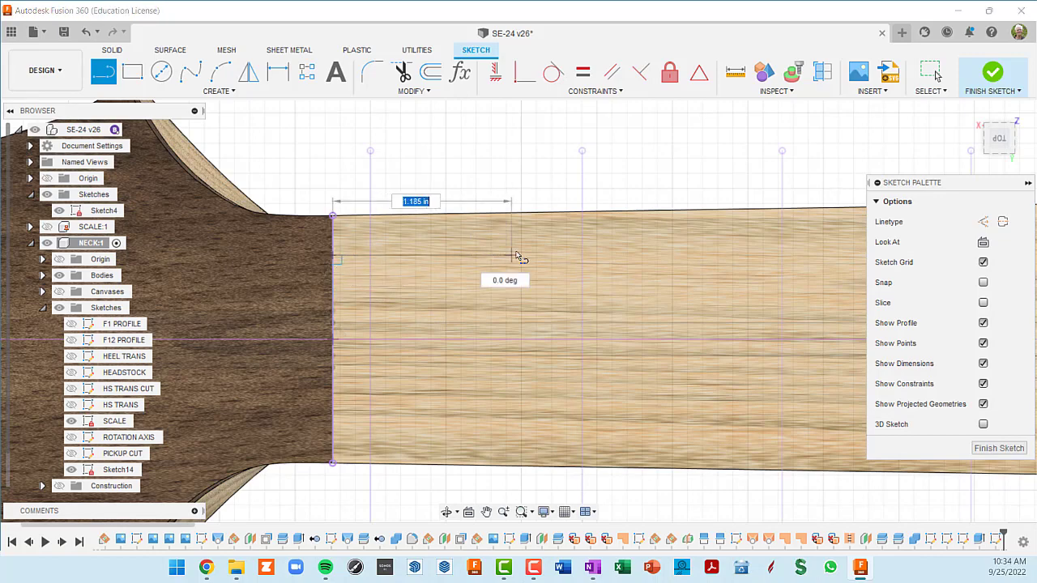
pyautogui.scroll(-3, 547, 256)
pyautogui.moveTo(624, 266); pyautogui.dragTo(366, 289, button='middle')
pyautogui.scroll(-3, 366, 289)
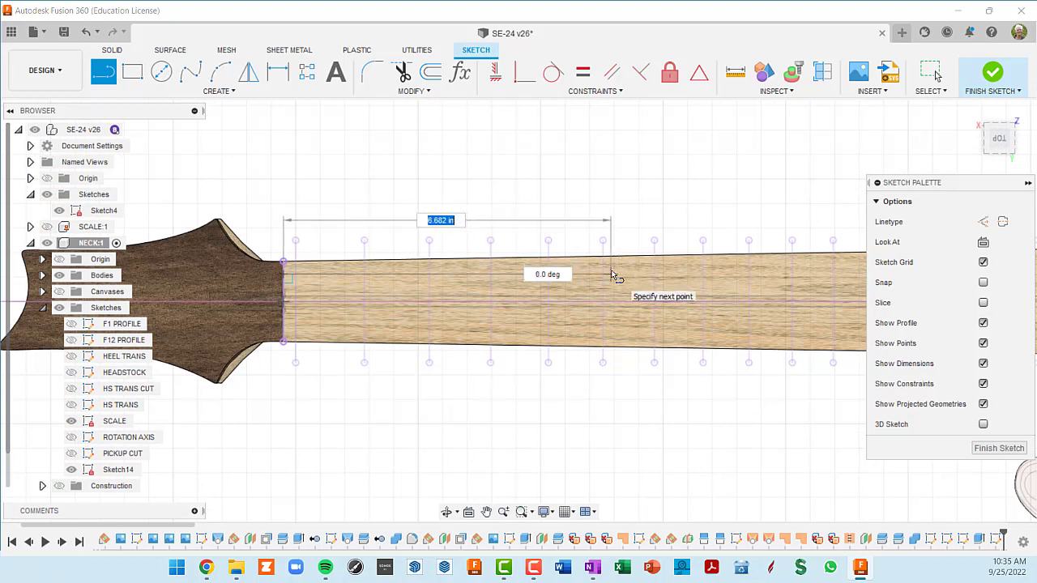
pyautogui.write('17.5')
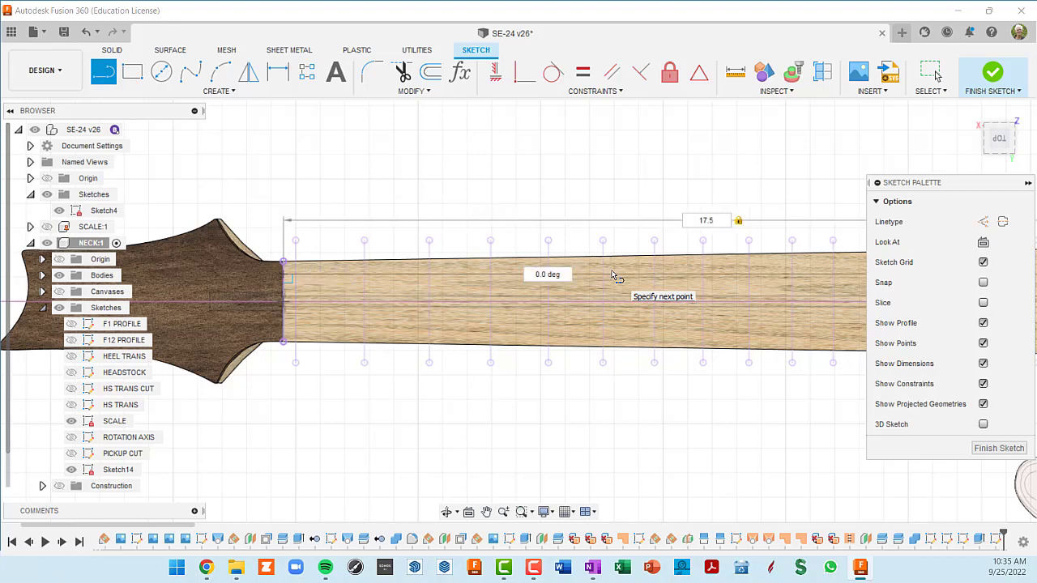
pyautogui.press('Return')
pyautogui.press('Escape')
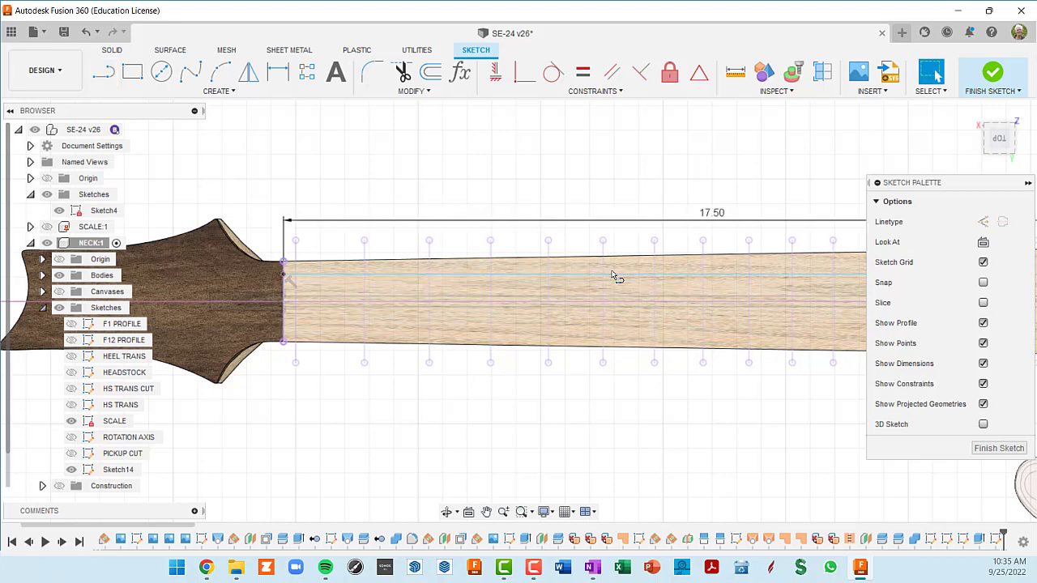
pyautogui.scroll(-2, 612, 275)
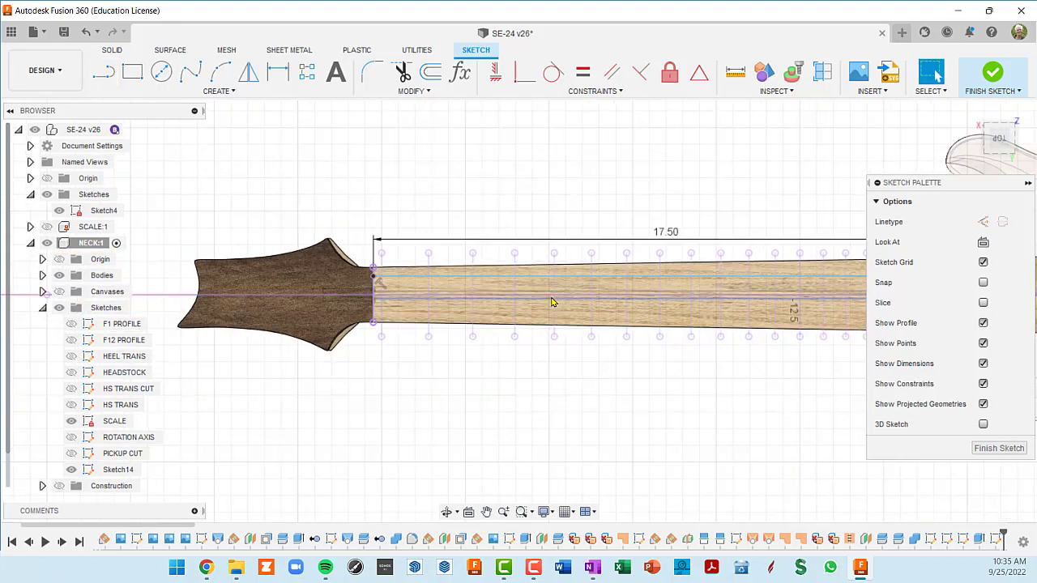
# Copy the 17.5 in line across the neck's centreline, about 0.87 in from the original.
pyautogui.click(487, 277)
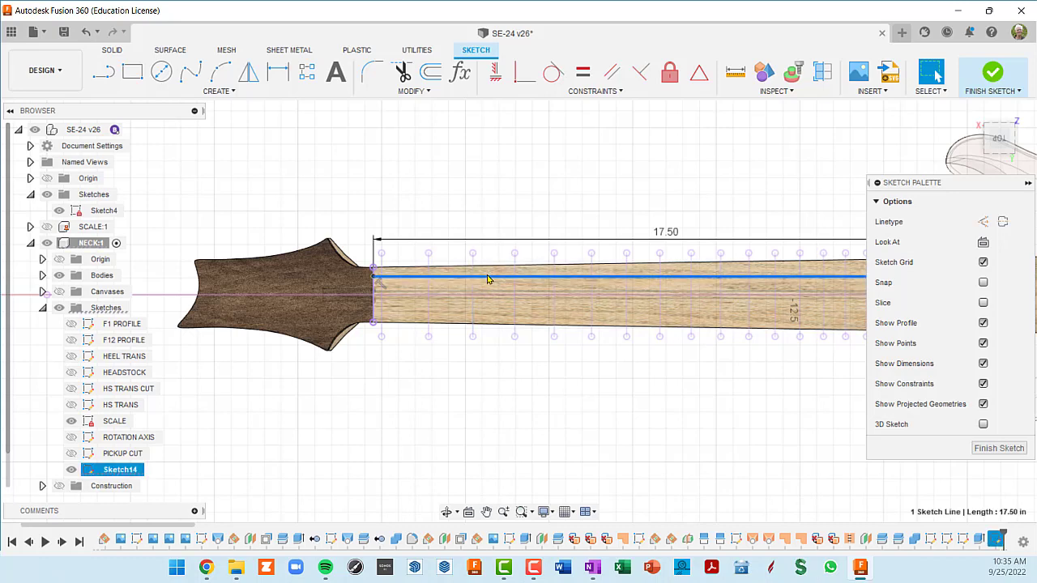
pyautogui.press('m')
pyautogui.moveTo(572, 318); pyautogui.dragTo(482, 298, button='middle')
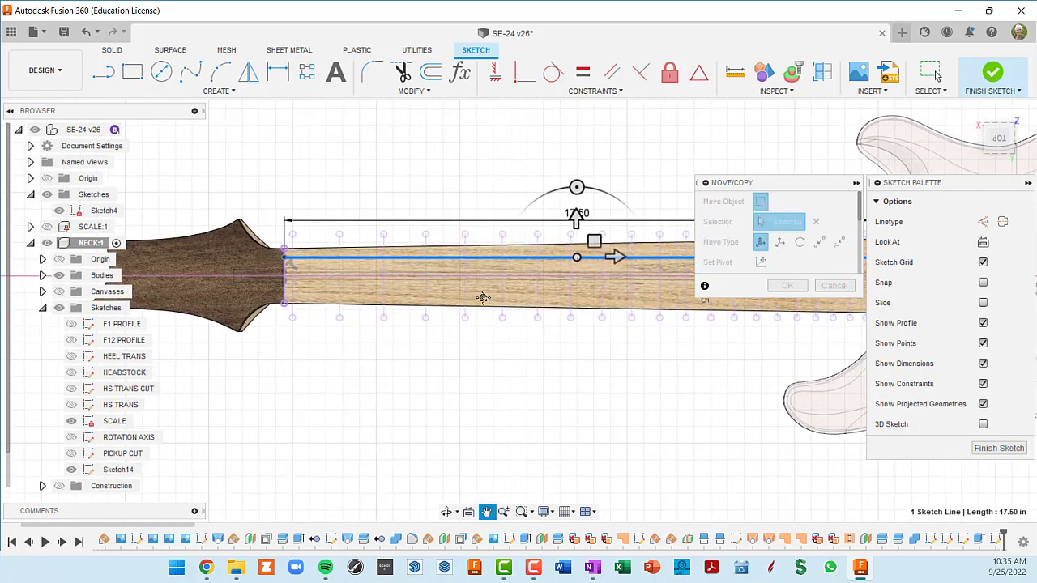
pyautogui.moveTo(573, 231)
pyautogui.mouseDown()
pyautogui.moveTo(575, 256)
pyautogui.moveTo(575, 247)
pyautogui.mouseUp()
pyautogui.scroll(3, 342, 306)
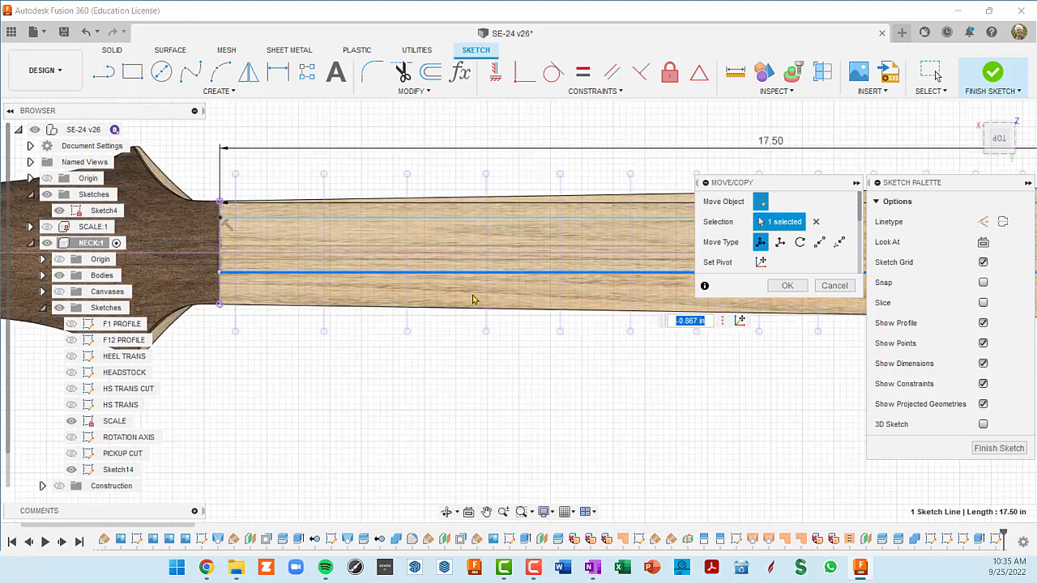
pyautogui.moveTo(486, 298); pyautogui.dragTo(422, 329, button='middle')
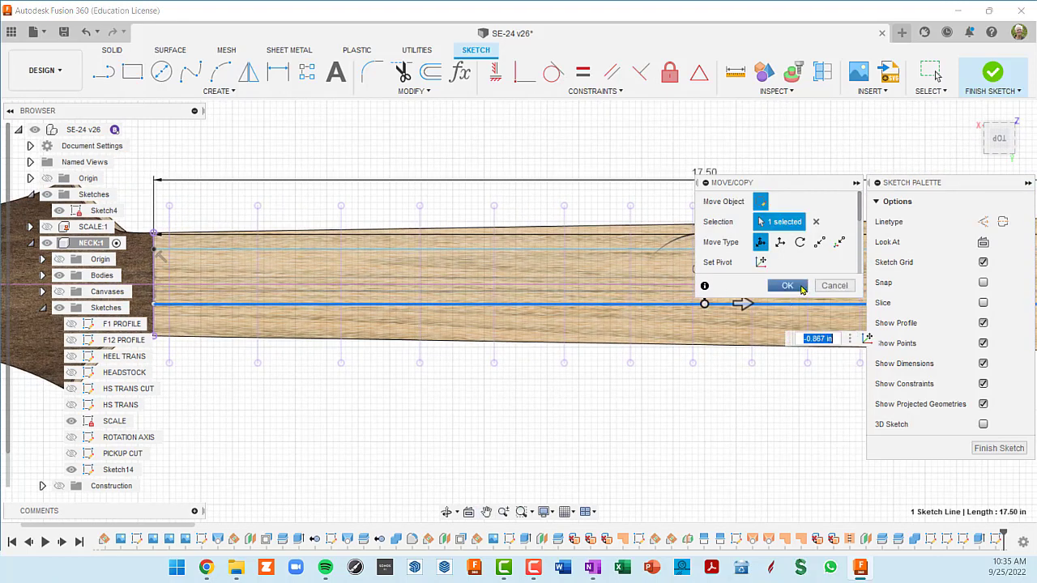
pyautogui.click(801, 290)
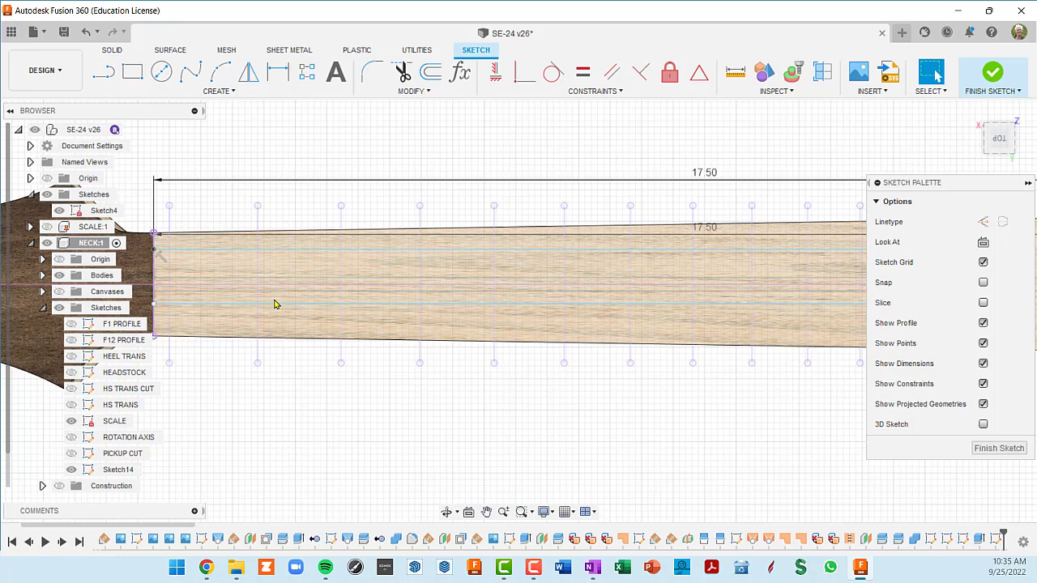
# Dimension the spacing between the two lengthwise lines as 7/32 in.
pyautogui.press('d')
pyautogui.click(331, 251)
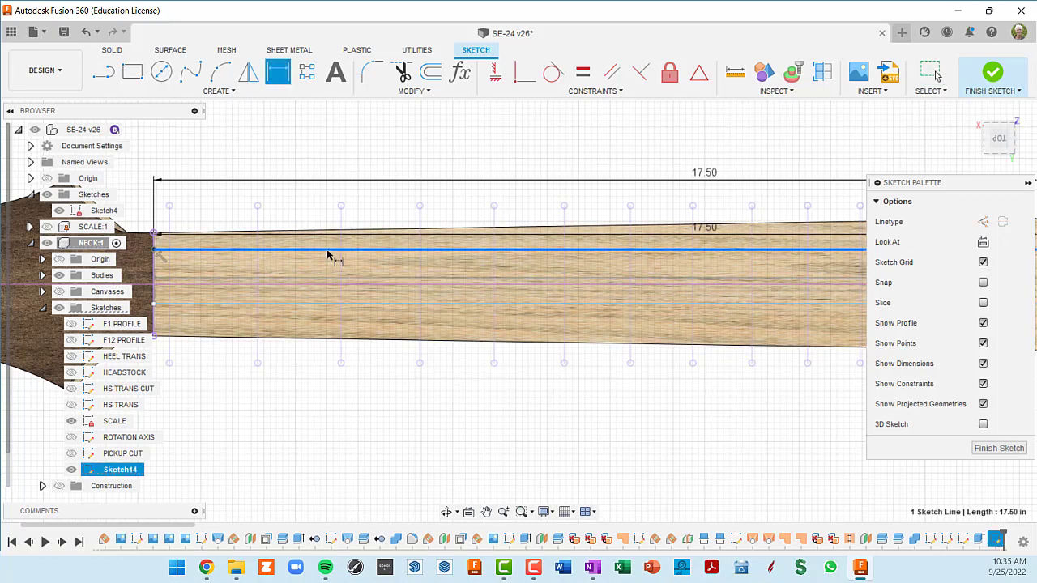
pyautogui.click(317, 304)
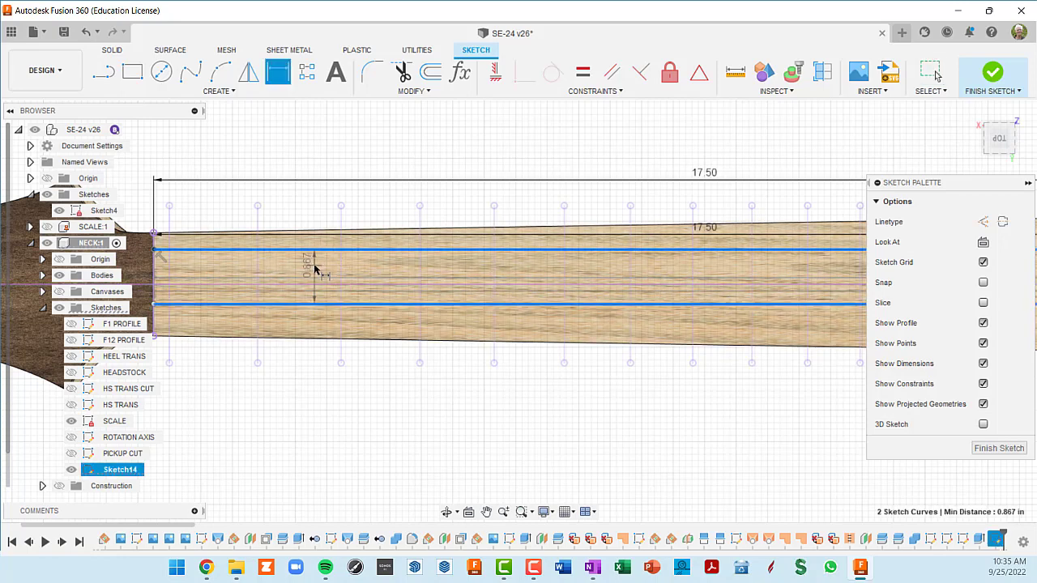
pyautogui.click(316, 270)
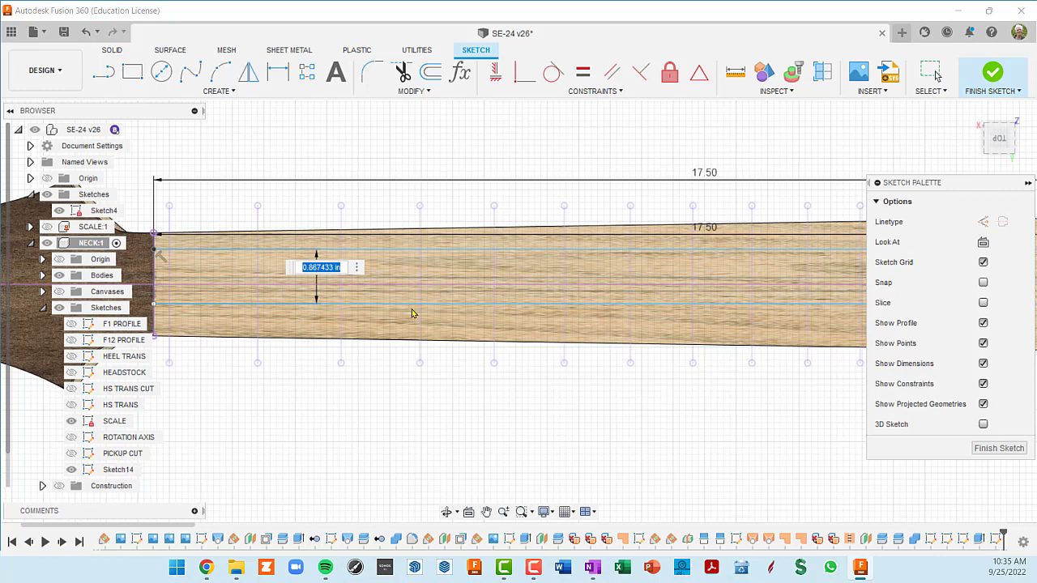
pyautogui.write('7/32')
pyautogui.press('Return')
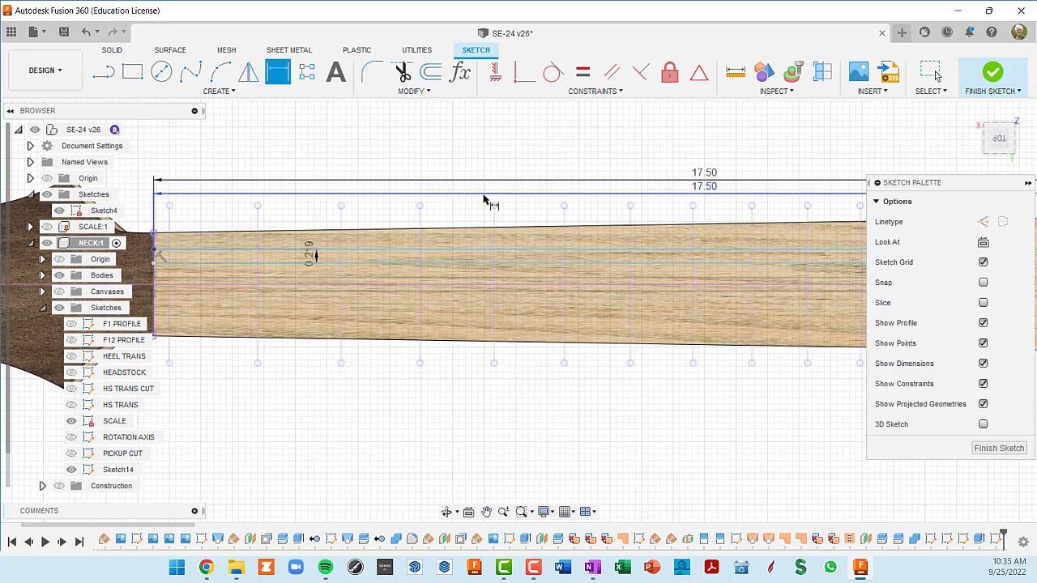
# Dimension the outer lengthwise line from the neck's centreline as half of the 7/32 in spacing dimension (d123/2).
pyautogui.scroll(1, 369, 263)
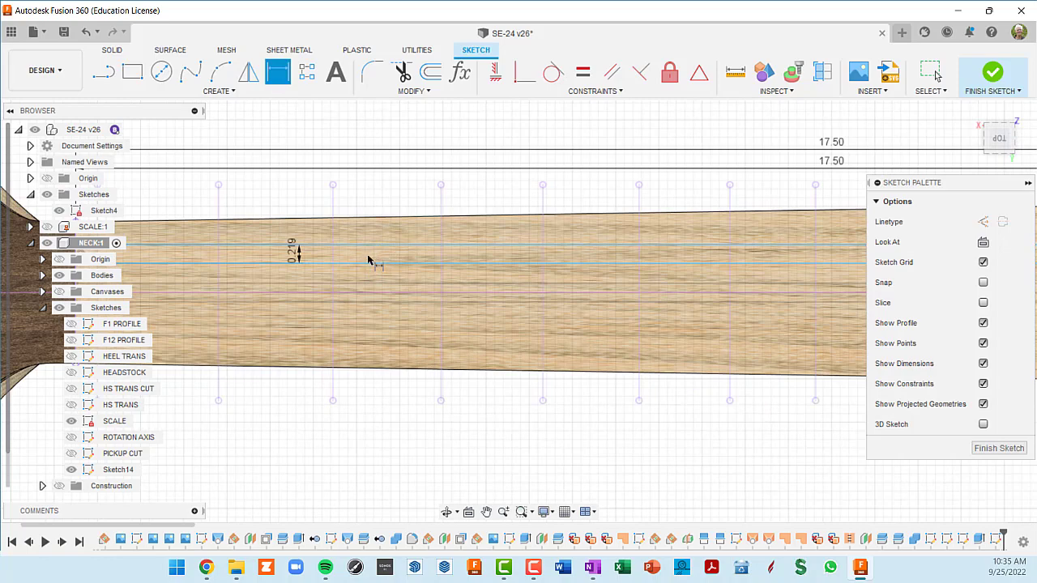
pyautogui.scroll(1, 370, 262)
pyautogui.scroll(-3, 367, 263)
pyautogui.scroll(3, 281, 262)
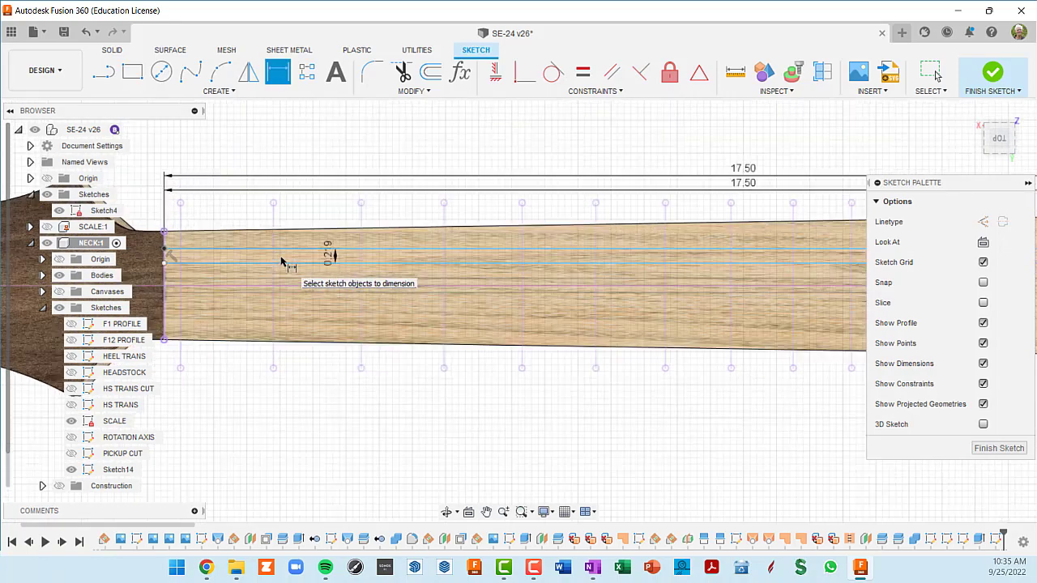
pyautogui.moveTo(353, 267); pyautogui.dragTo(484, 251, button='middle')
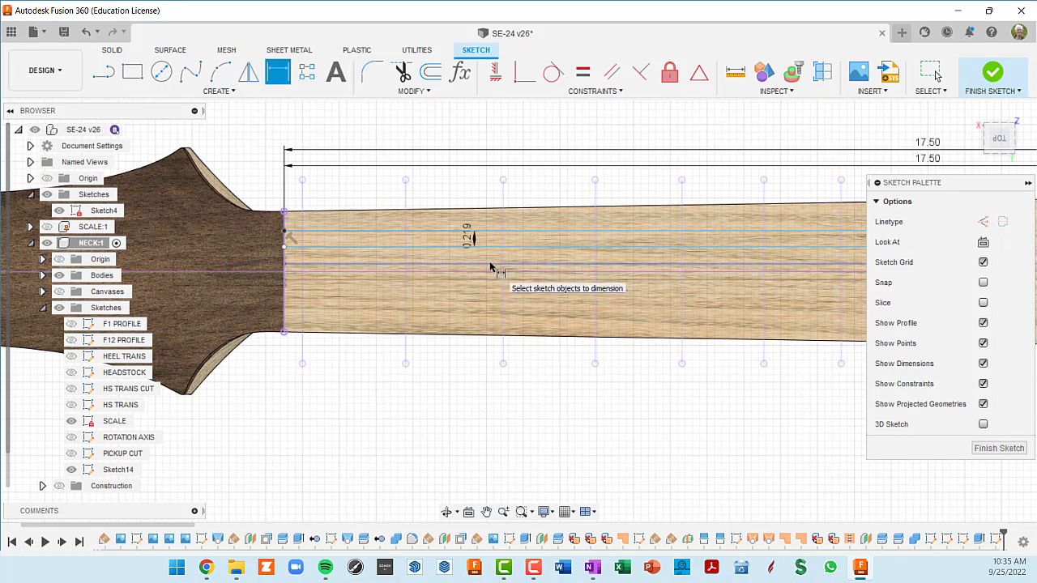
pyautogui.click(508, 233)
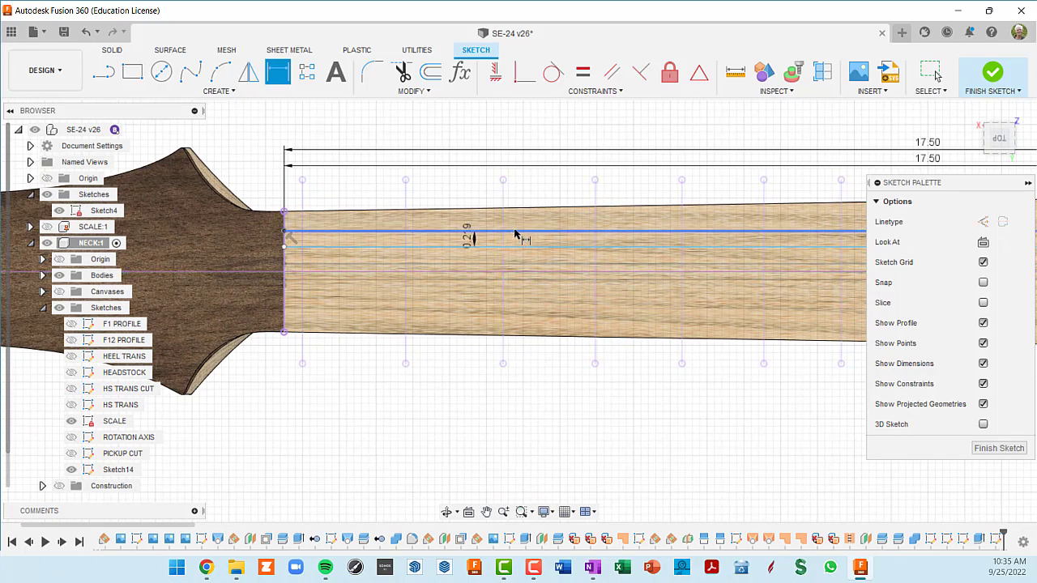
pyautogui.click(500, 273)
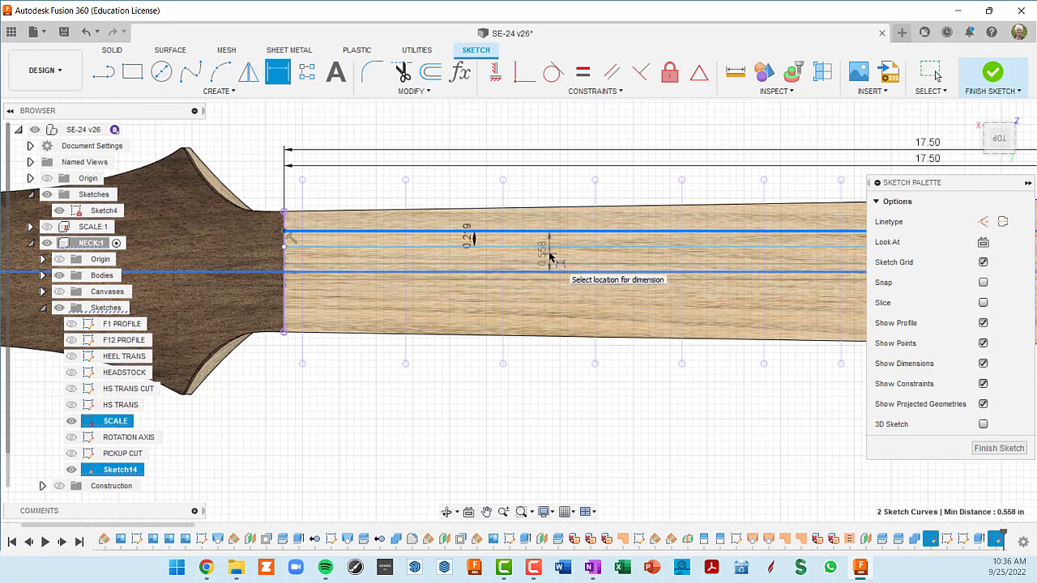
pyautogui.click(549, 254)
pyautogui.scroll(3, 554, 266)
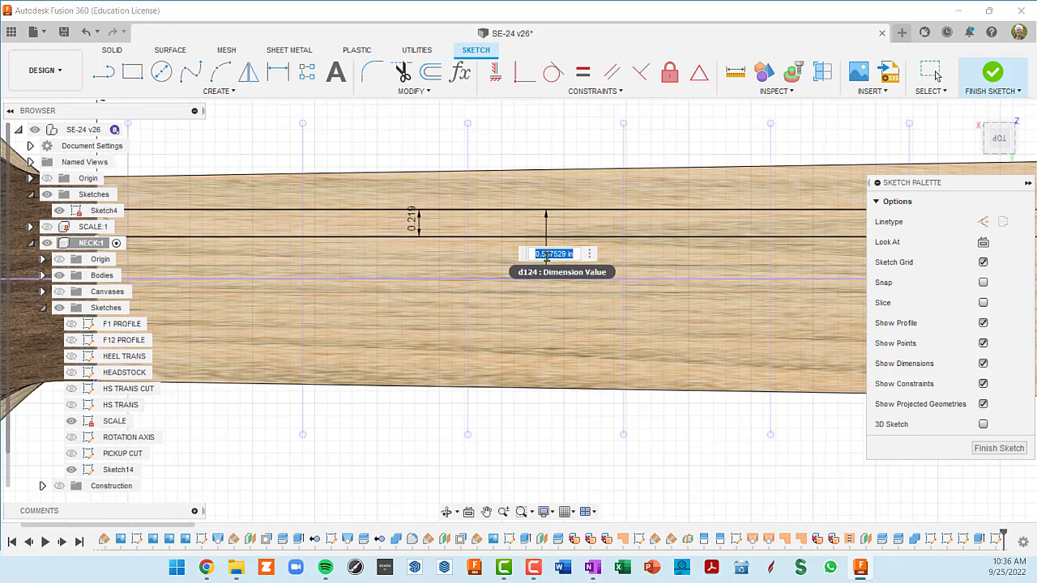
pyautogui.click(412, 222)
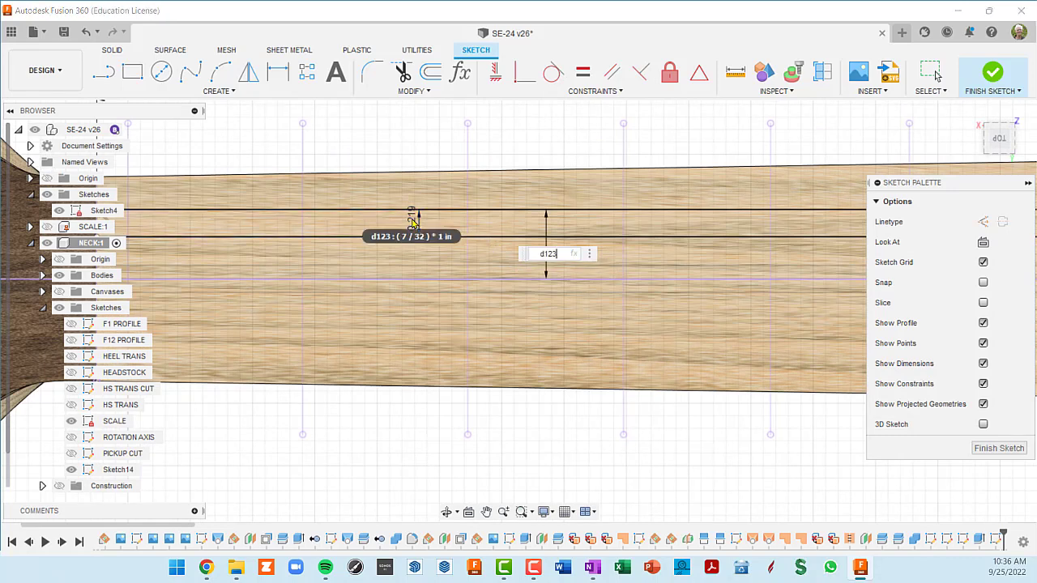
pyautogui.write('/2')
pyautogui.press('Return')
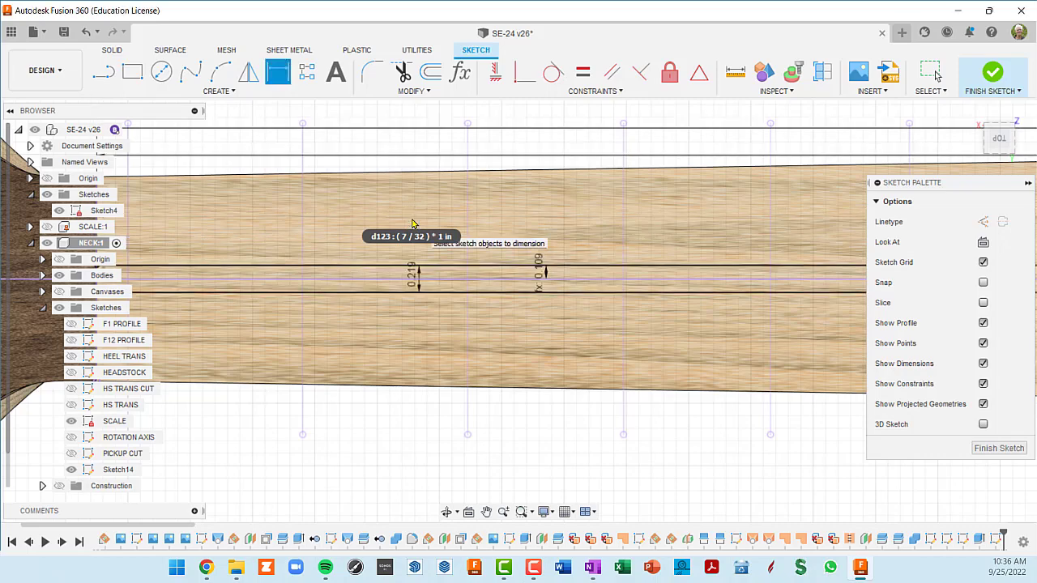
# Draw a 1.5 in line into the headstock, starting on the projected line and parallel to the centreline, with its dimension placed above it.
pyautogui.scroll(-3, 479, 302)
pyautogui.moveTo(496, 296); pyautogui.dragTo(631, 254, button='middle')
pyautogui.scroll(5, 654, 252)
pyautogui.scroll(3, 658, 235)
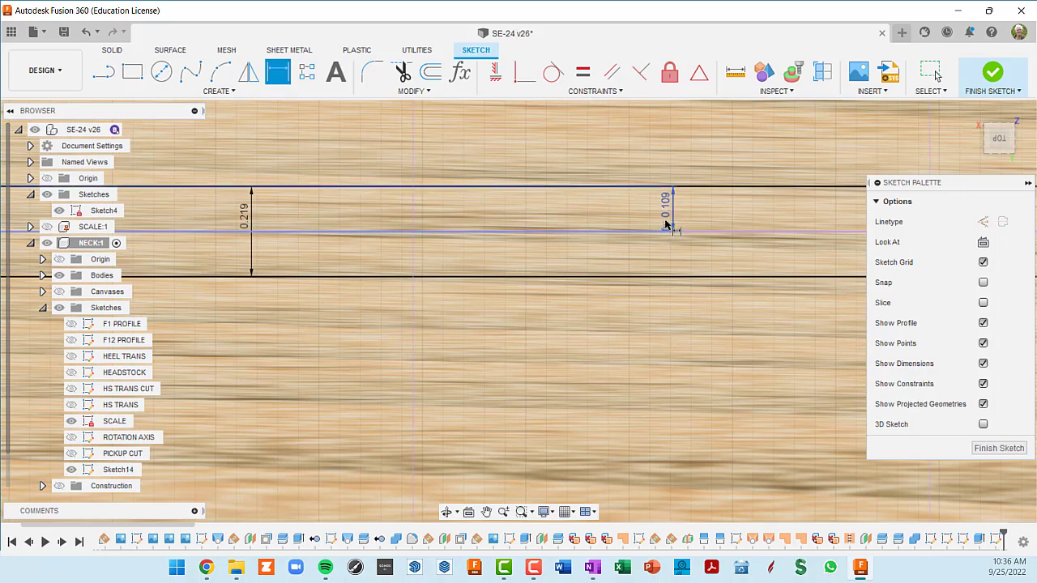
pyautogui.scroll(-2, 667, 224)
pyautogui.scroll(-2, 666, 225)
pyautogui.moveTo(296, 227)
pyautogui.mouseDown(button='middle')
pyautogui.moveTo(505, 225)
pyautogui.moveTo(469, 238)
pyautogui.moveTo(604, 259)
pyautogui.mouseUp(button='middle')
pyautogui.scroll(-3, 494, 223)
pyautogui.press('d')
pyautogui.scroll(3, 607, 259)
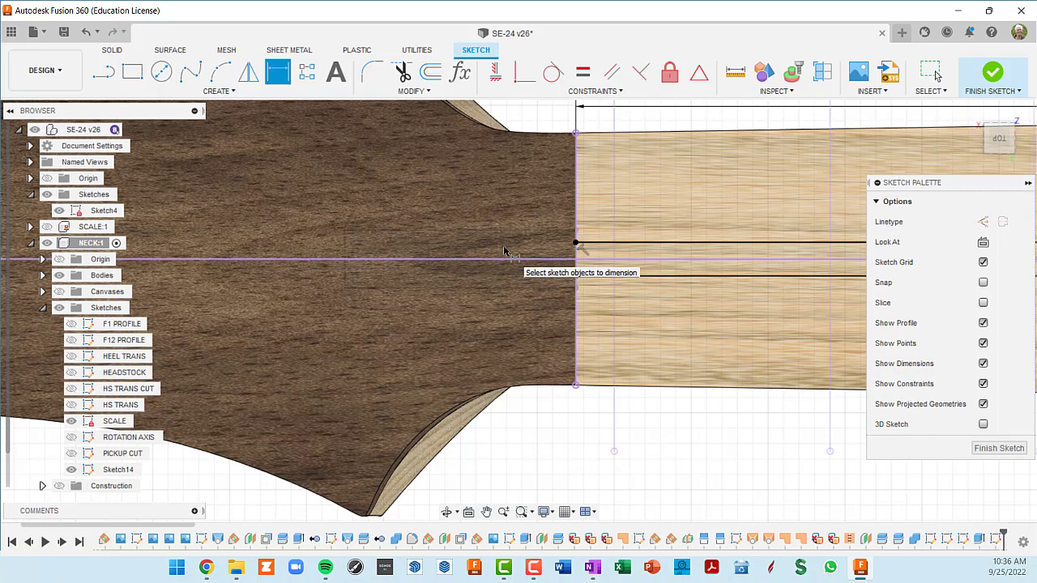
pyautogui.press('l')
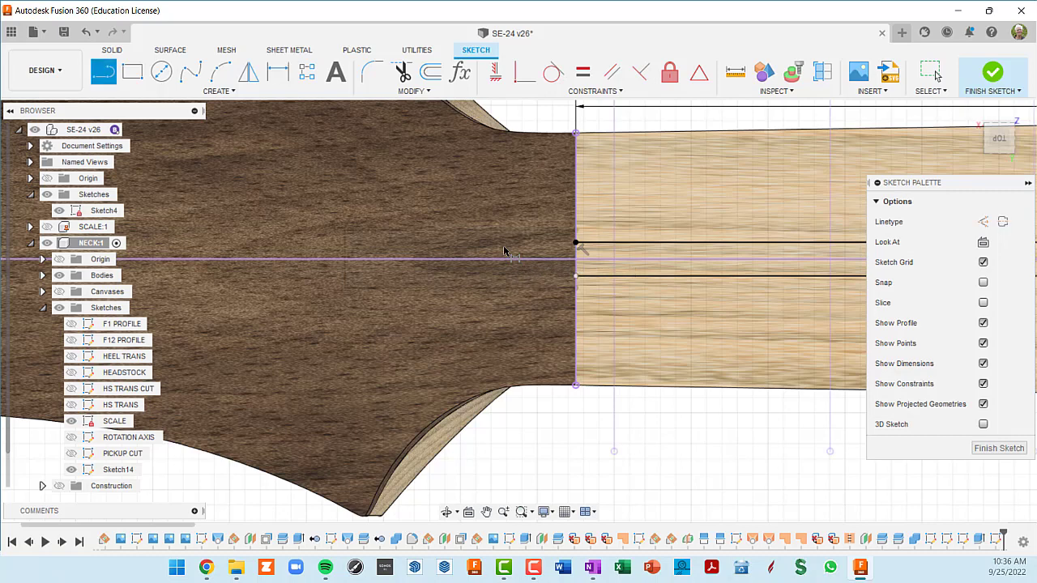
pyautogui.click(577, 212)
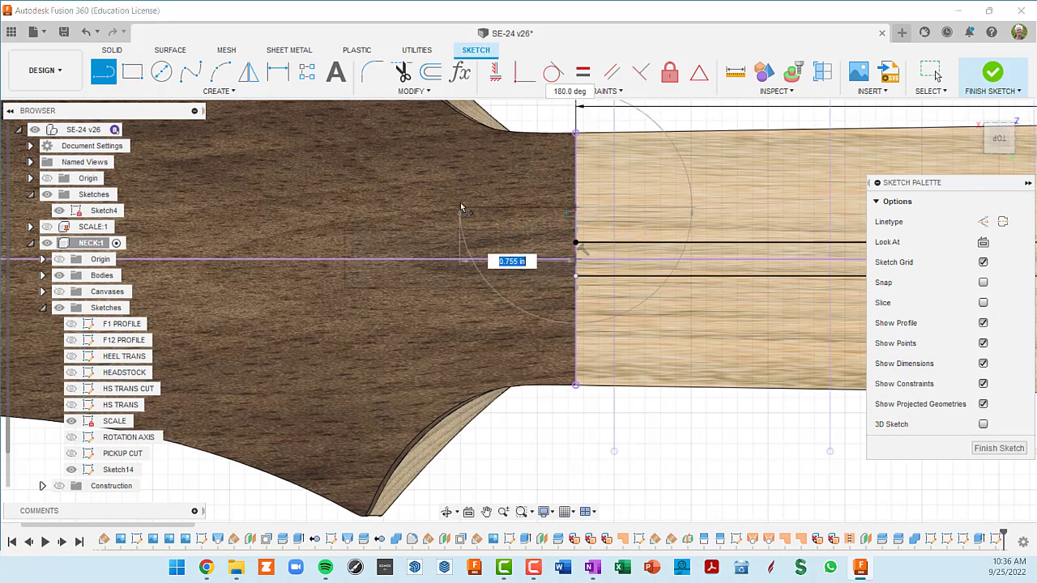
pyautogui.scroll(-2, 444, 207)
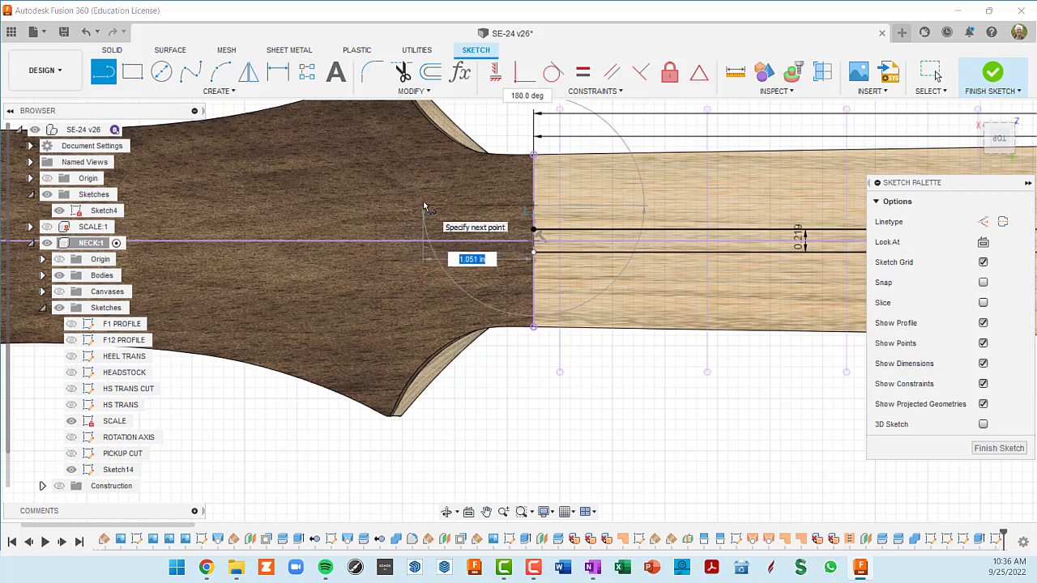
pyautogui.write('1.5')
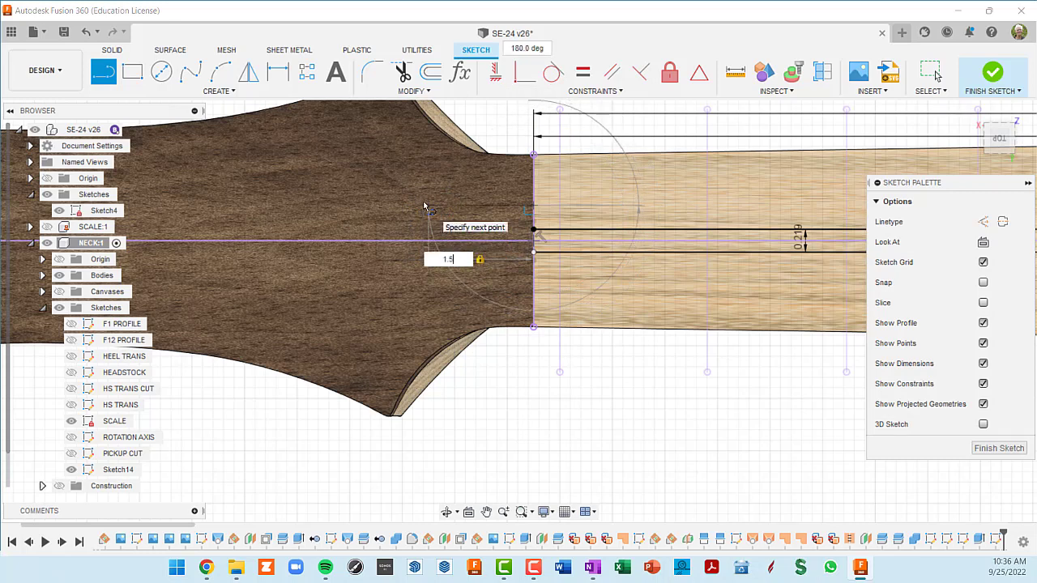
pyautogui.press('Return')
pyautogui.press('Escape')
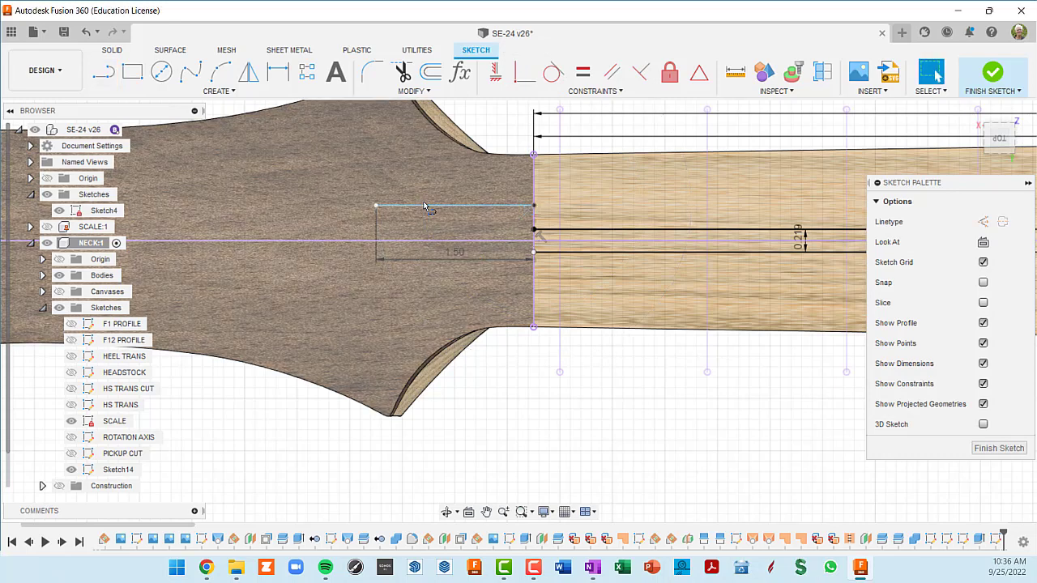
pyautogui.moveTo(465, 259); pyautogui.dragTo(468, 196)
# Copy the 1.5 in headstock line across the centreline, about 0.68 in from the original.
pyautogui.click(468, 208)
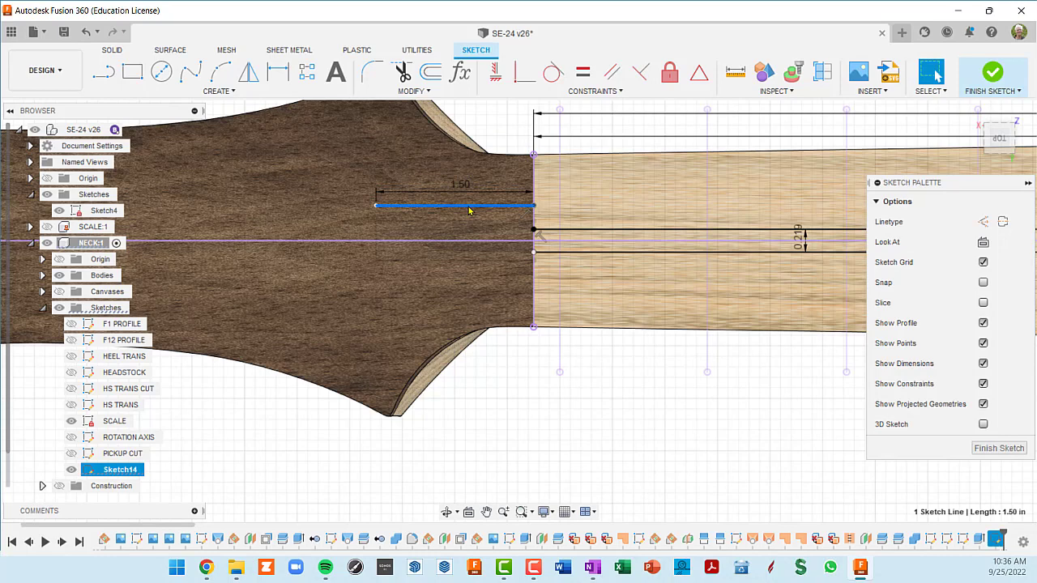
pyautogui.press('m')
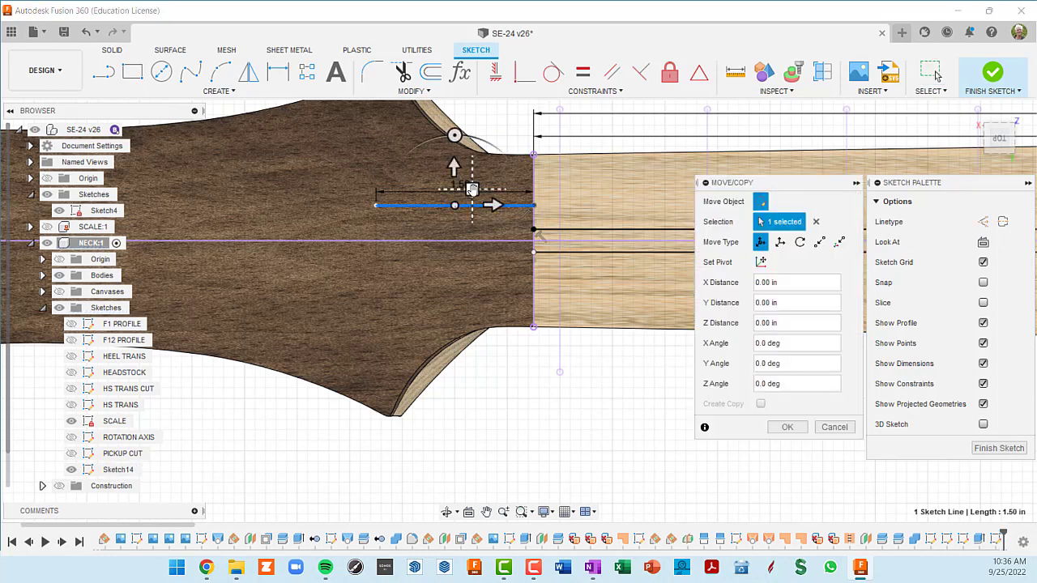
pyautogui.moveTo(452, 165); pyautogui.dragTo(454, 236)
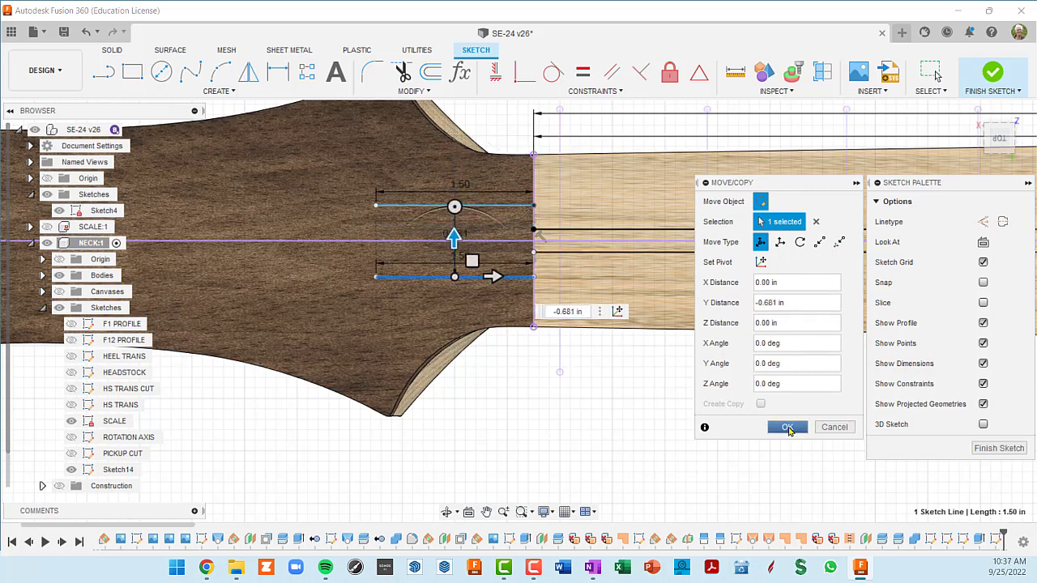
pyautogui.click(789, 429)
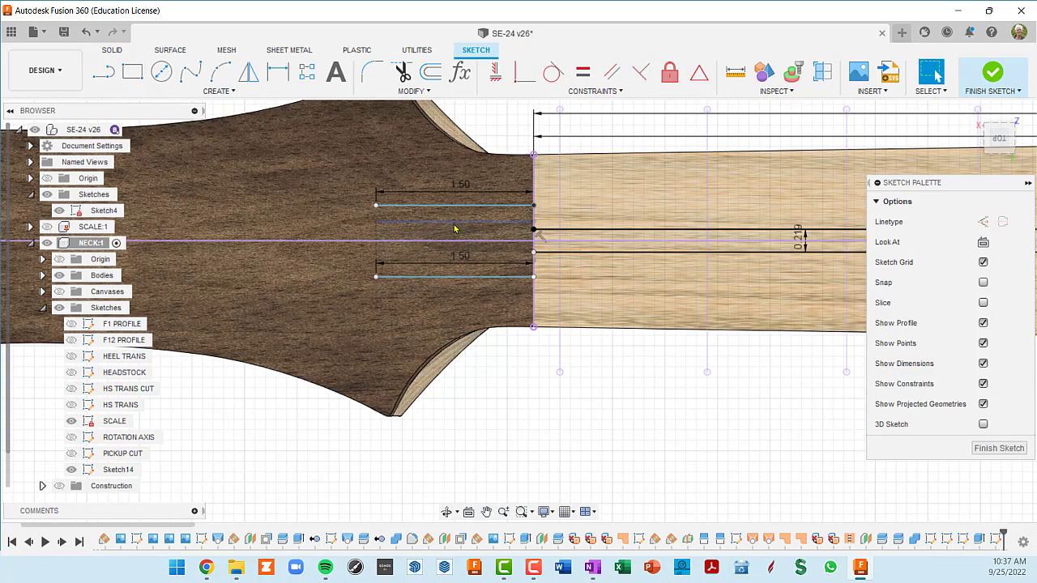
# Dimension the spacing between the two 1.5 in headstock lines as 3/8 in.
pyautogui.press('d')
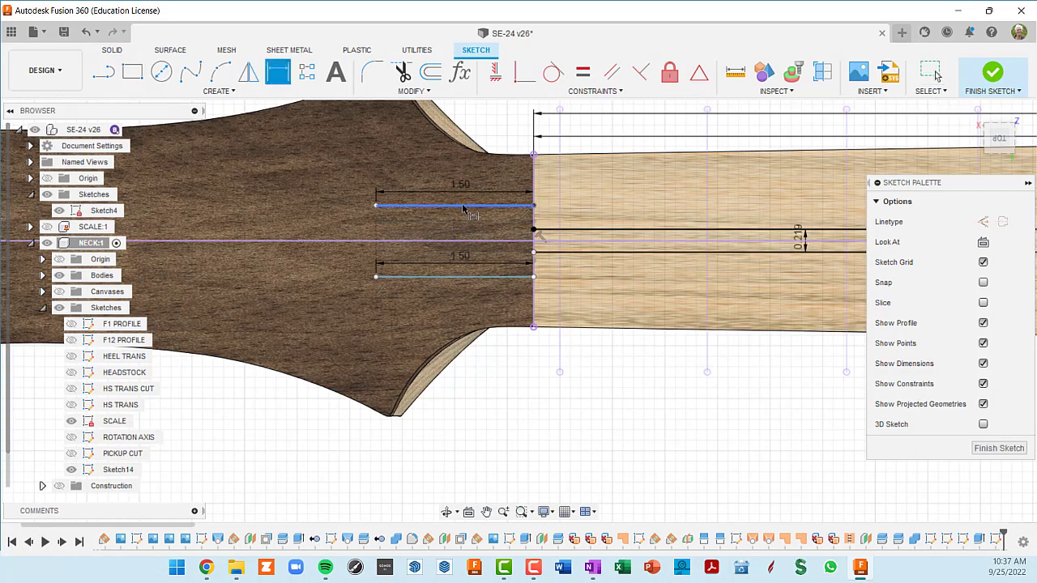
pyautogui.click(463, 206)
pyautogui.click(460, 277)
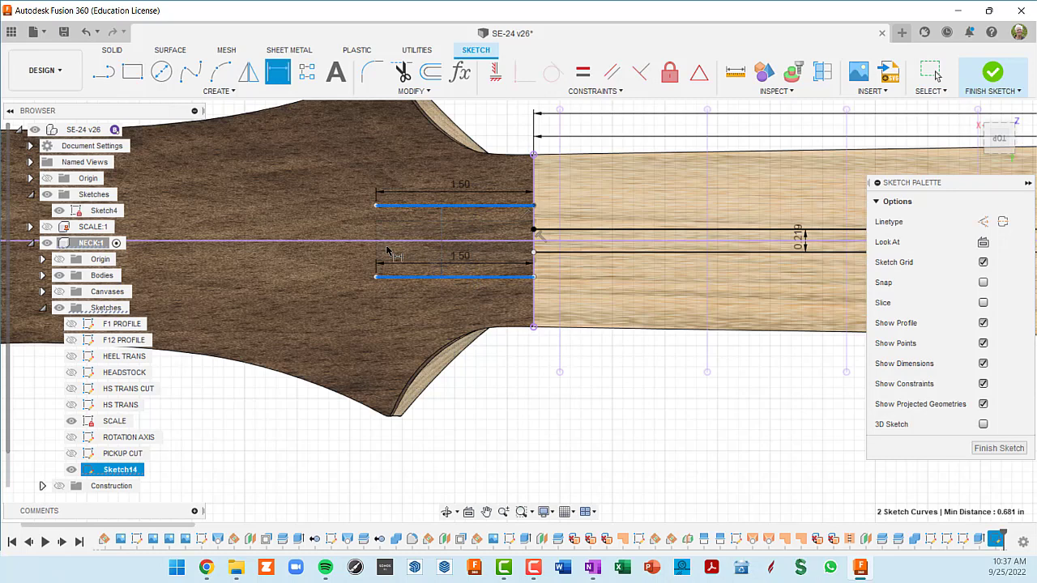
pyautogui.click(345, 231)
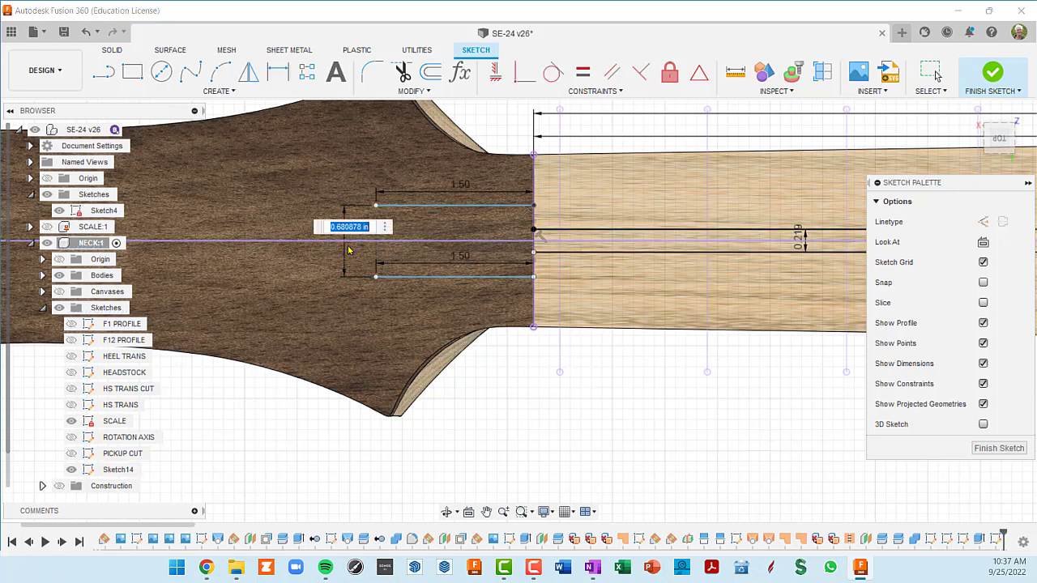
pyautogui.write('3/8')
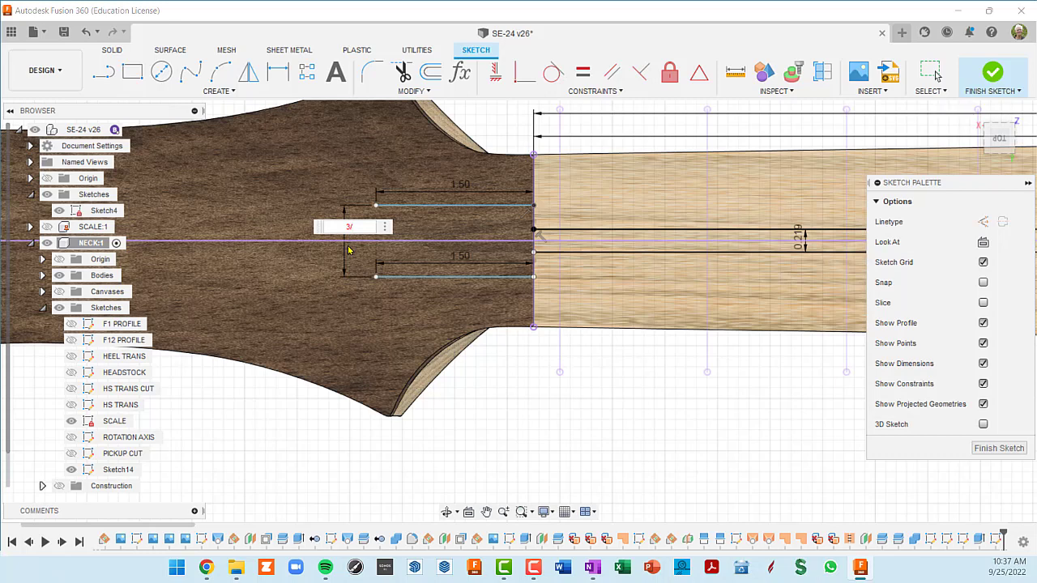
pyautogui.press('Return')
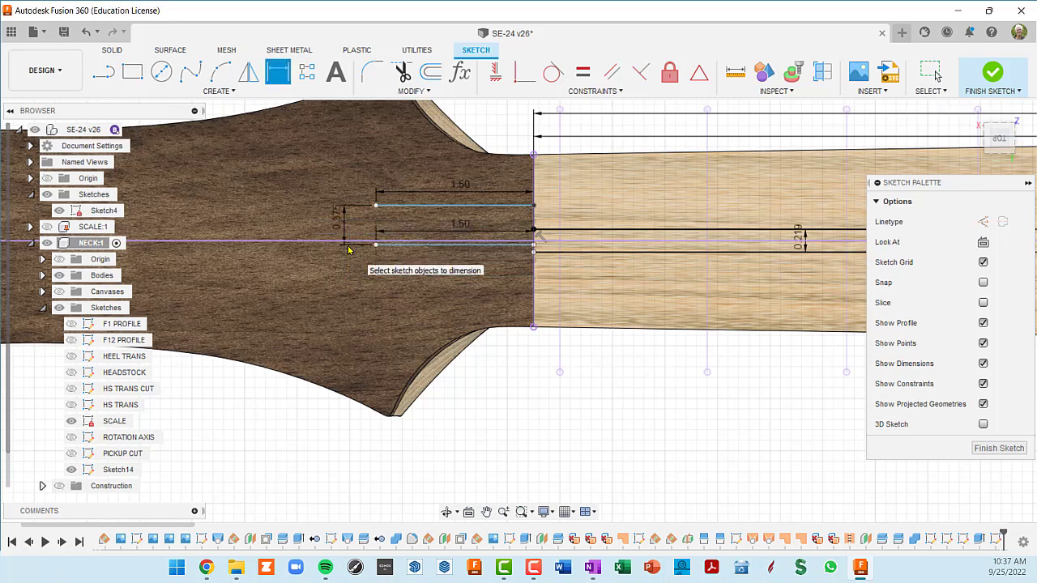
# Dimension the original 1.5 in line from the centreline as half of the 3/8 in spacing dimension (d127/2).
pyautogui.scroll(4, 348, 250)
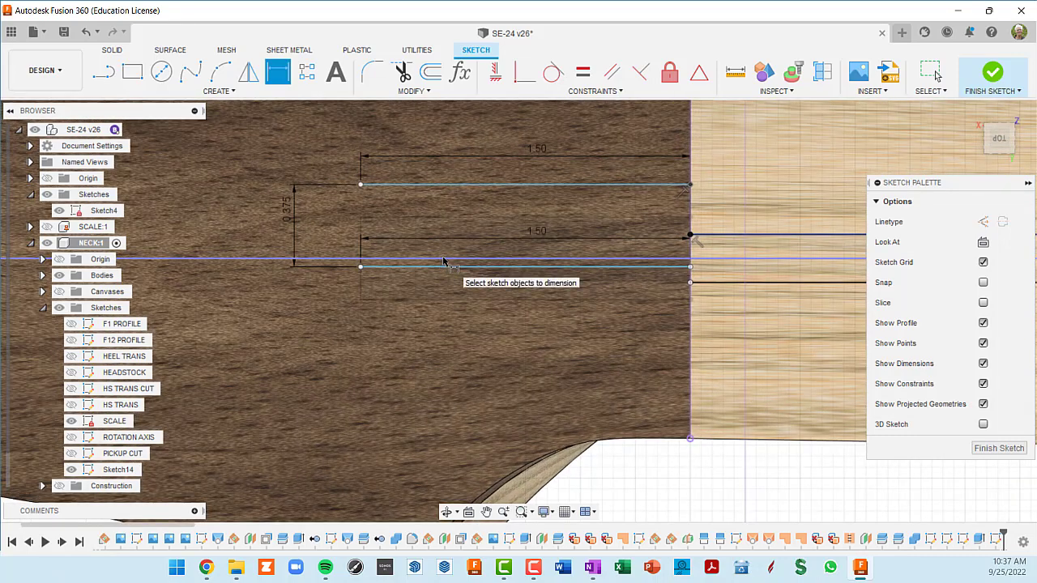
pyautogui.click(449, 185)
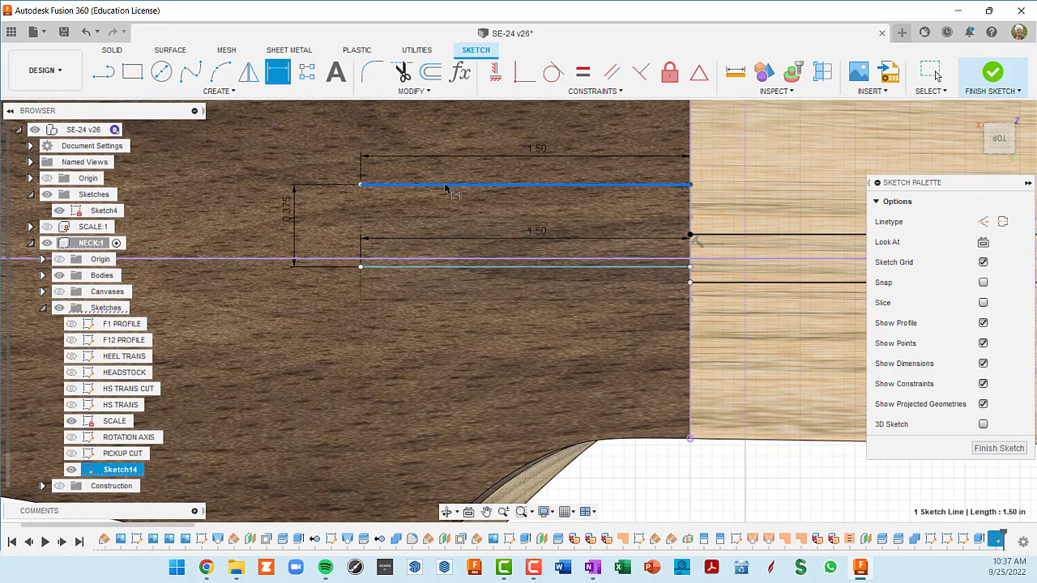
pyautogui.keyDown('shift'); pyautogui.click(430, 259); pyautogui.keyUp('shift')
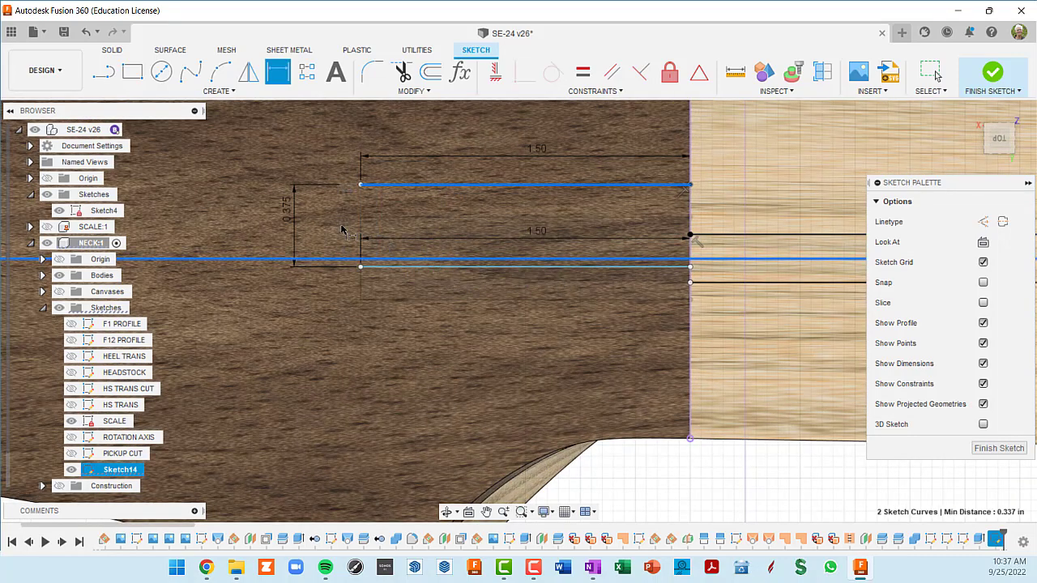
pyautogui.click(341, 230)
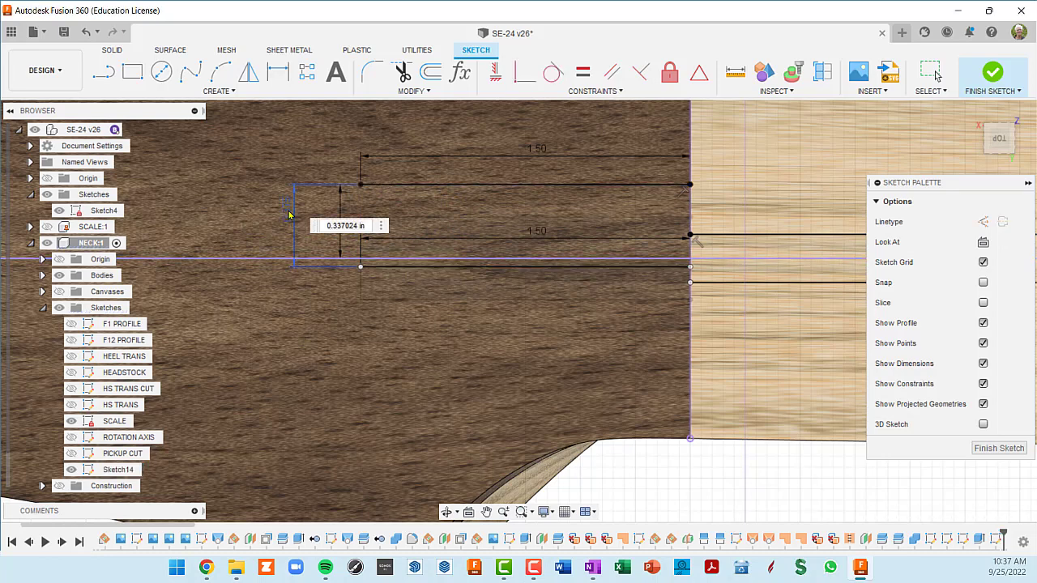
pyautogui.click(289, 215)
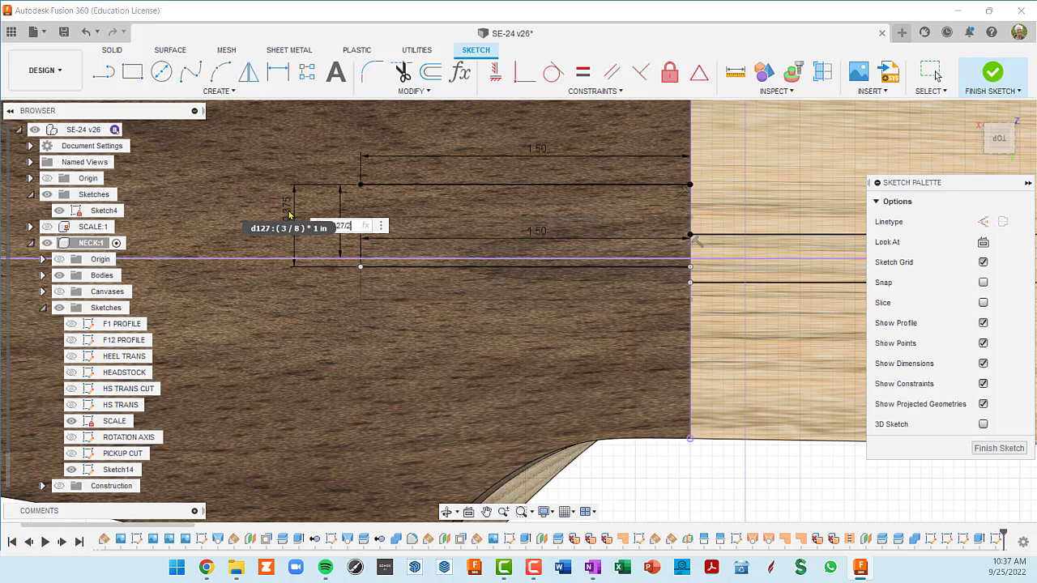
pyautogui.press('Return')
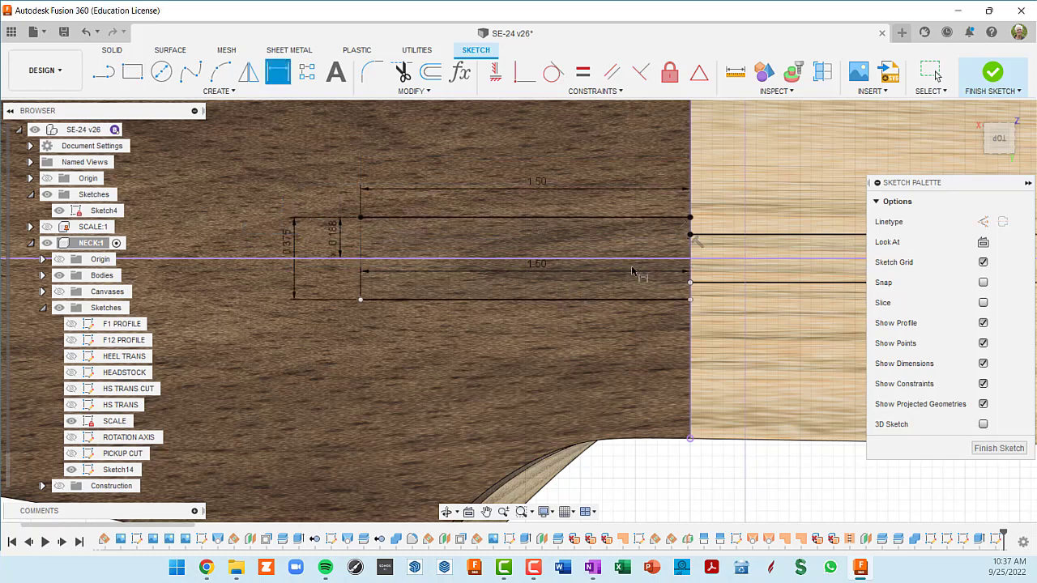
# Close the headstock pocket outline with a line joining the far endpoints of the two 1.5 in lines.
pyautogui.press('l')
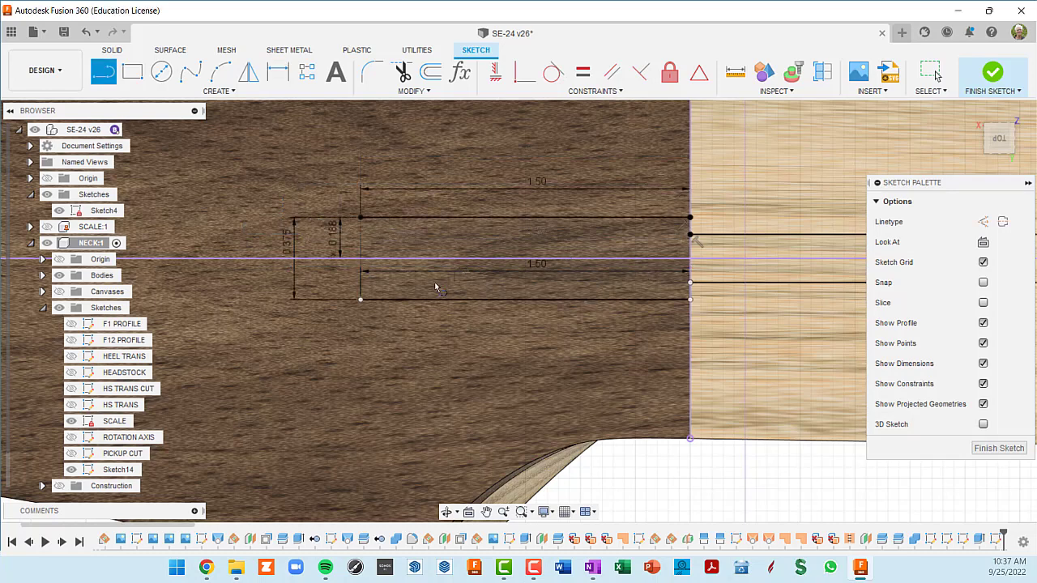
pyautogui.click(361, 300)
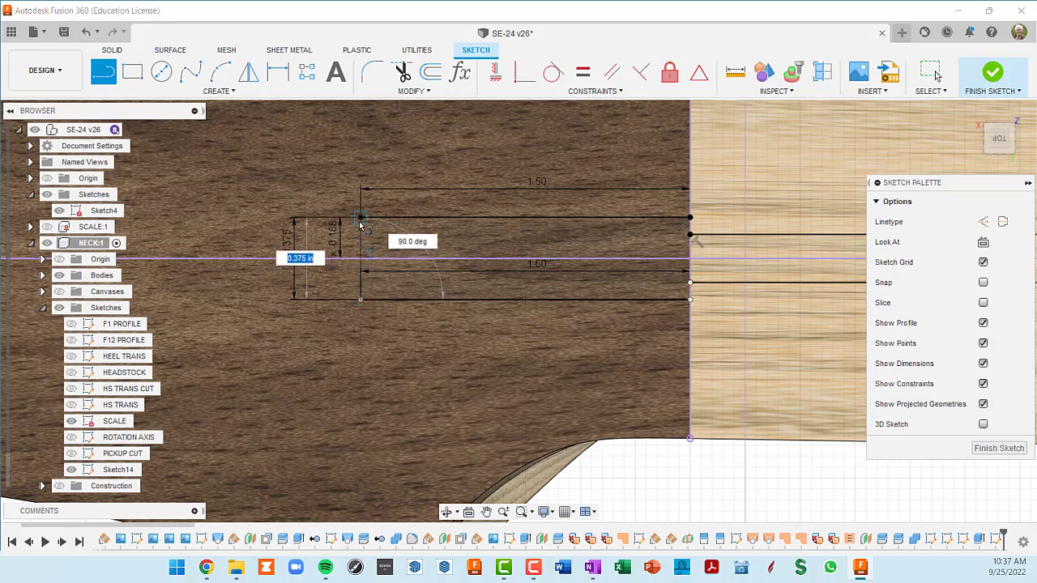
pyautogui.click(358, 219)
pyautogui.scroll(-1, 385, 258)
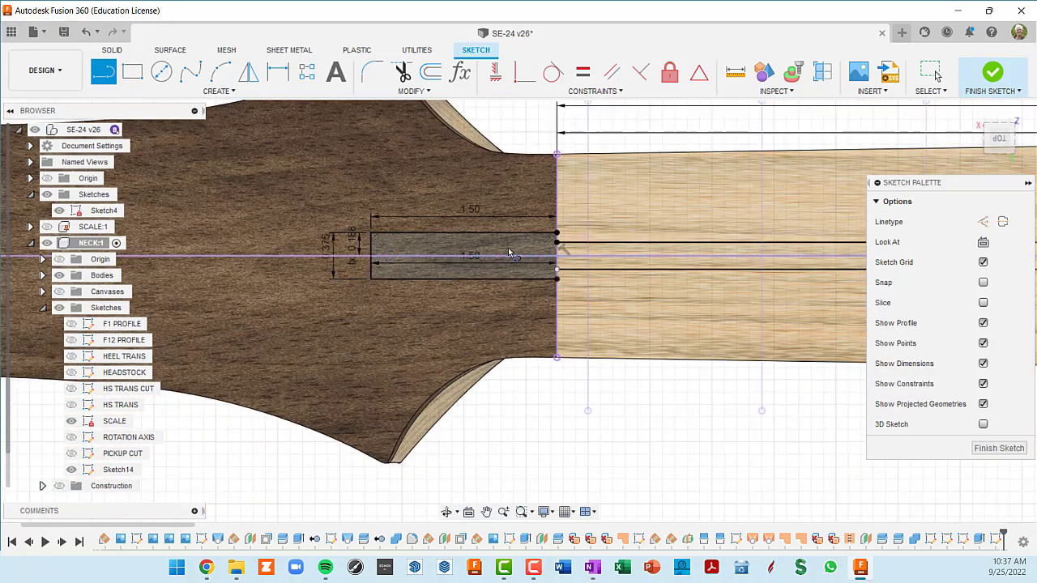
# Check the channel outline along the neck to its body end and finish the sketch.
pyautogui.scroll(-3, 508, 252)
pyautogui.moveTo(666, 325)
pyautogui.mouseDown(button='middle')
pyautogui.moveTo(510, 303)
pyautogui.moveTo(17, 410)
pyautogui.mouseUp(button='middle')
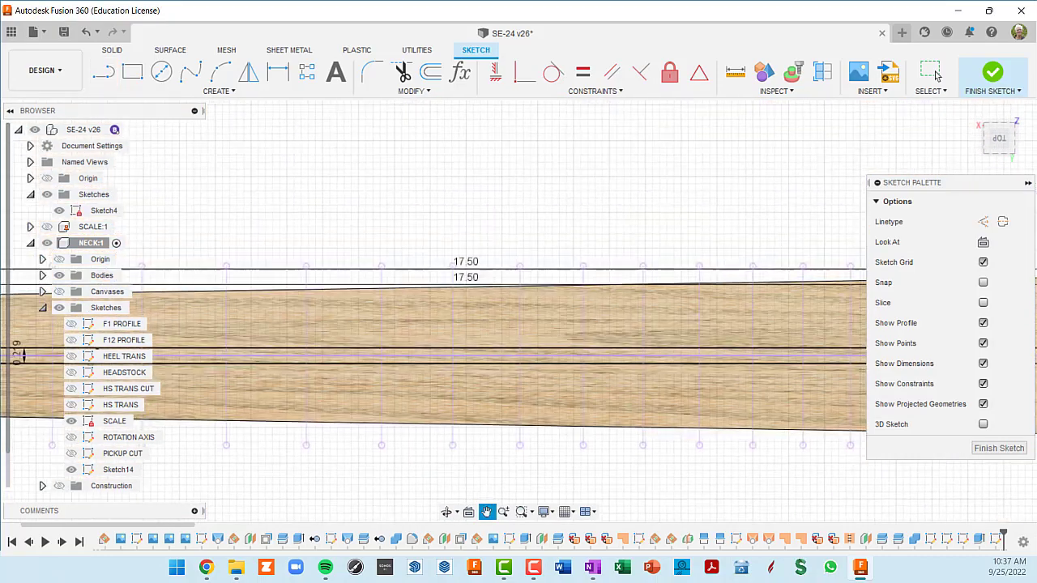
pyautogui.moveTo(689, 359)
pyautogui.mouseDown(button='middle')
pyautogui.moveTo(325, 246)
pyautogui.moveTo(255, 244)
pyautogui.mouseUp(button='middle')
pyautogui.scroll(5, 685, 266)
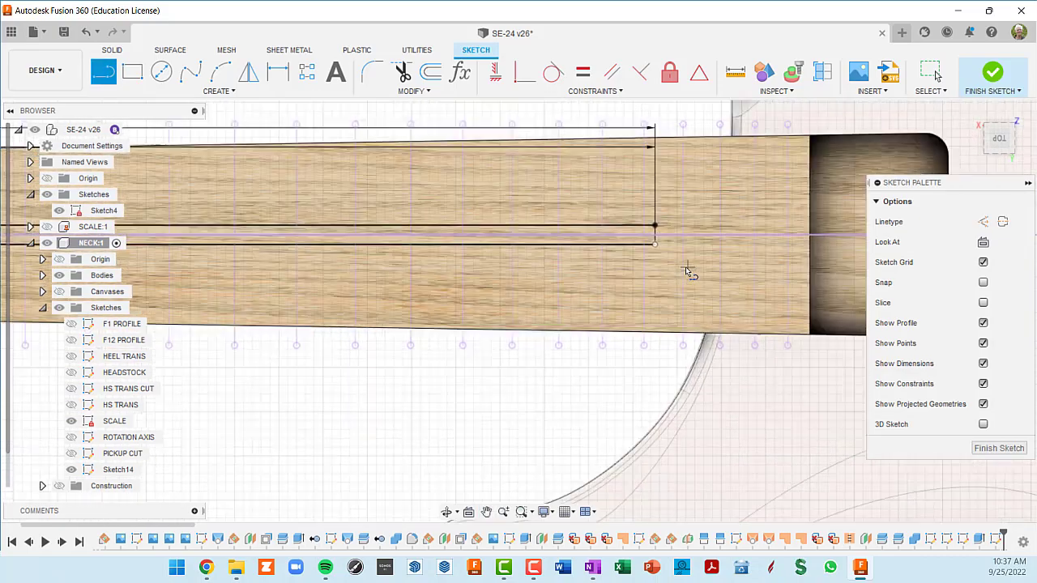
pyautogui.scroll(-4, 632, 227)
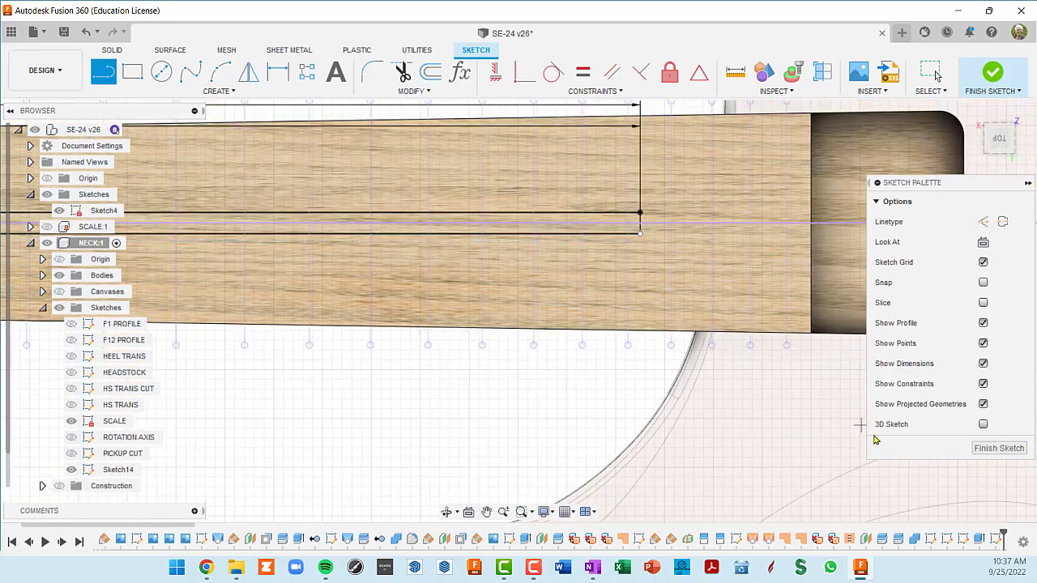
pyautogui.click(993, 447)
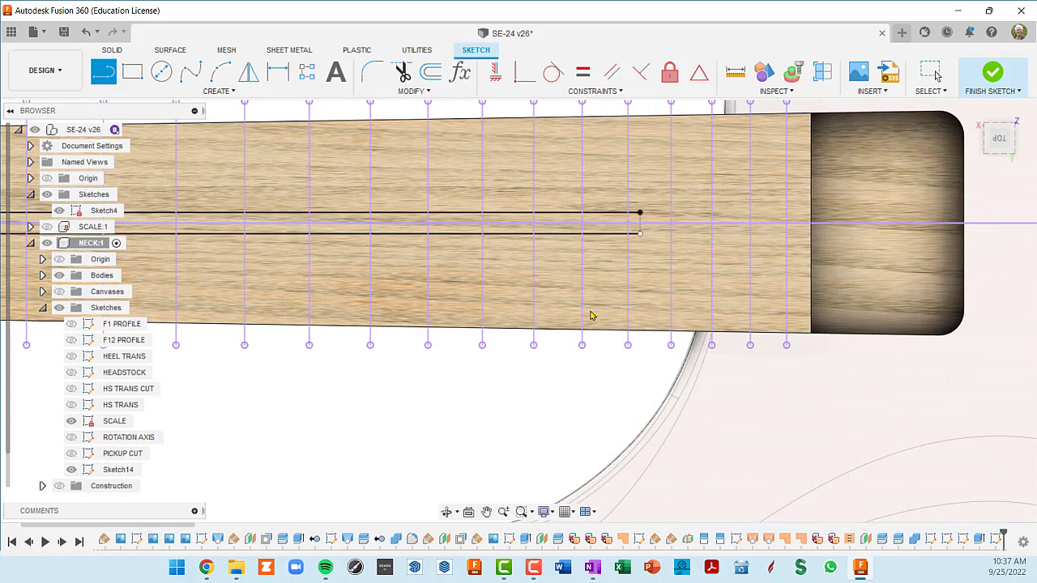
# Hide the SCALE sketch with its fret lines in the NECK component.
pyautogui.scroll(-5, 618, 262)
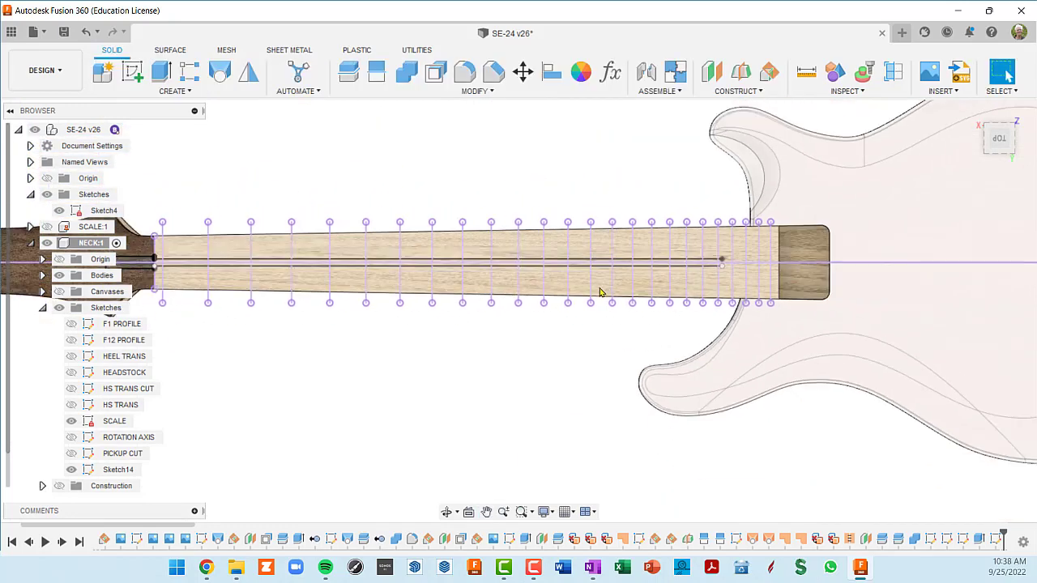
pyautogui.moveTo(589, 267); pyautogui.dragTo(754, 250, button='middle')
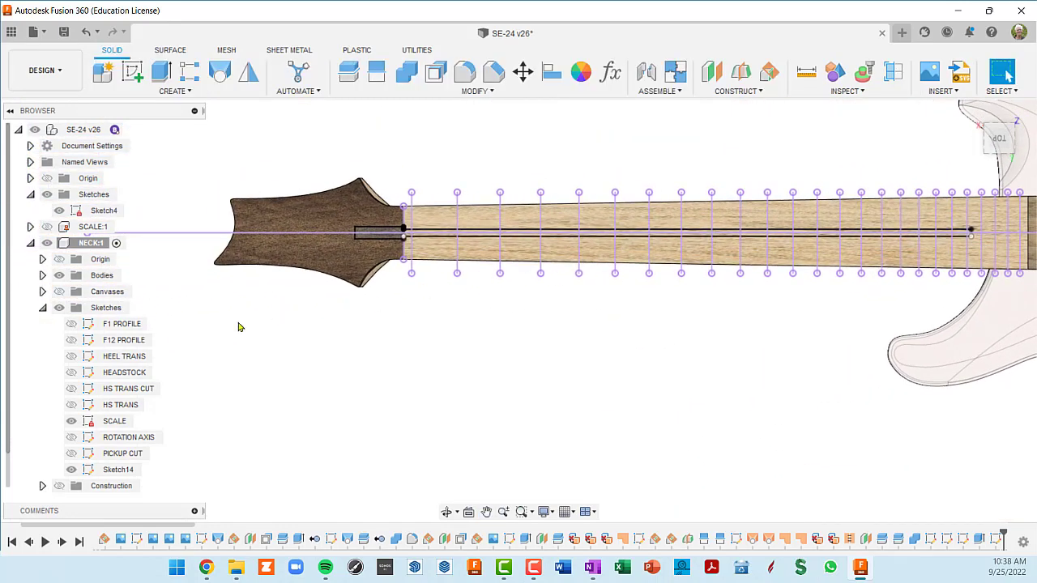
pyautogui.click(71, 421)
# Try to delete the sketch centreline running through the channel and headstock pocket, and undo the deletion.
pyautogui.scroll(2, 449, 236)
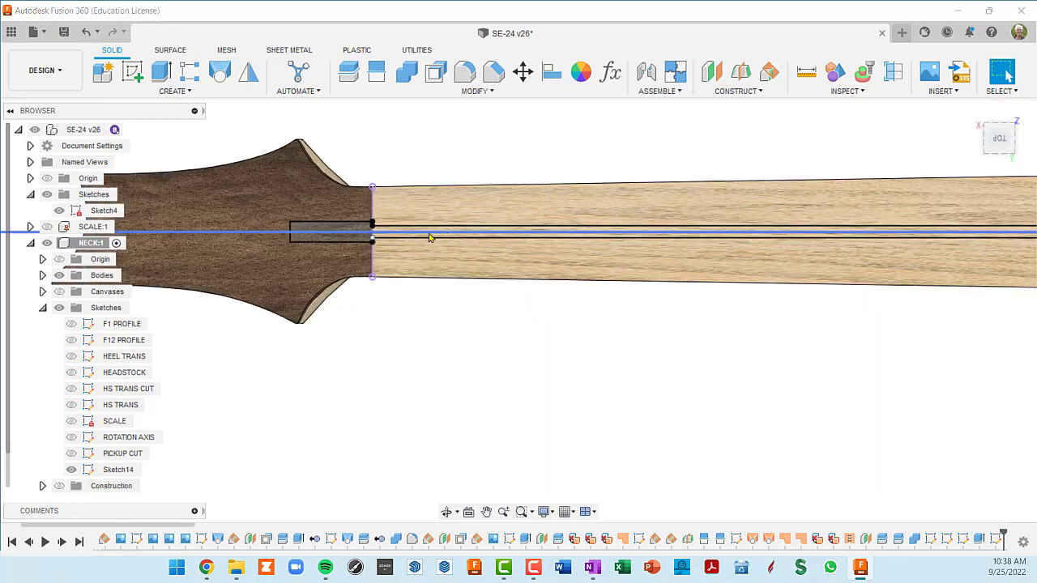
pyautogui.scroll(2, 418, 237)
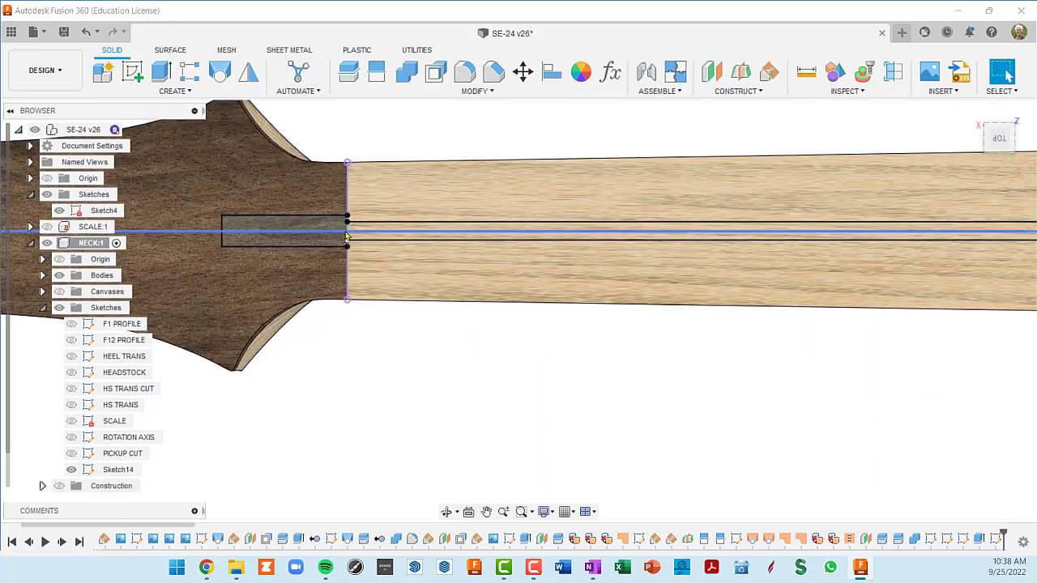
pyautogui.scroll(2, 378, 229)
pyautogui.scroll(1, 376, 233)
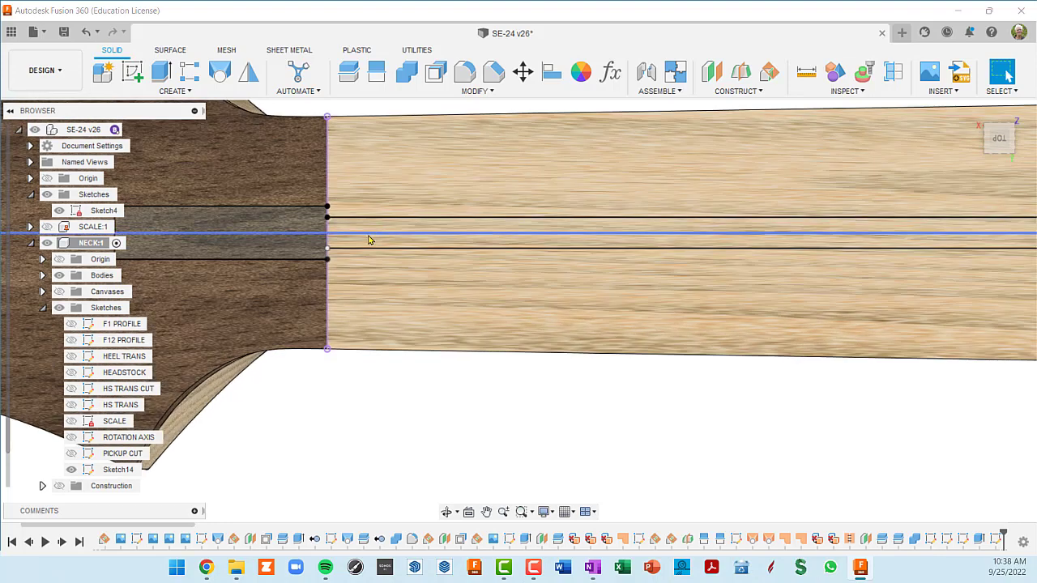
pyautogui.scroll(-3, 377, 240)
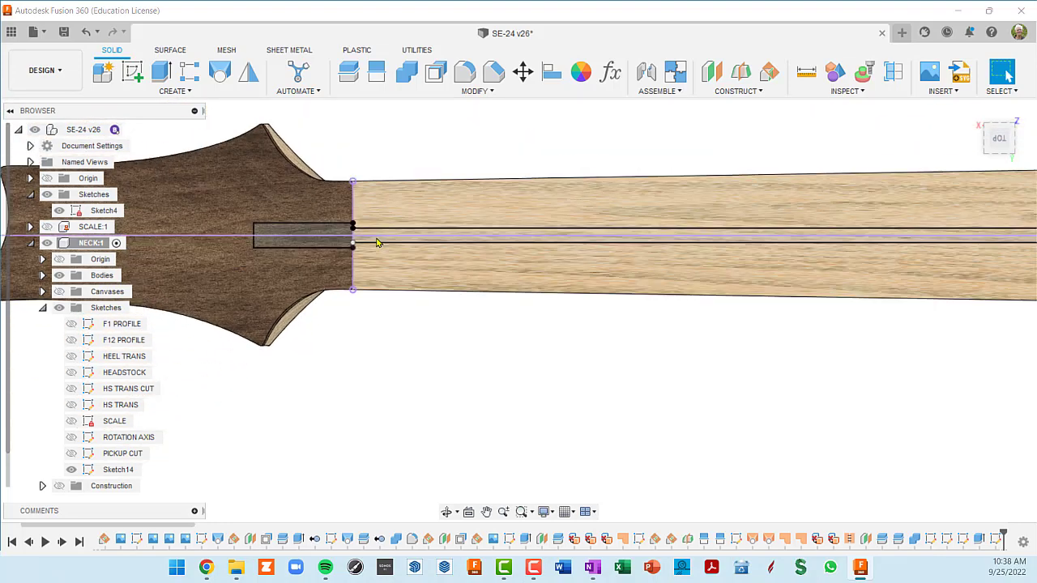
pyautogui.scroll(3, 378, 239)
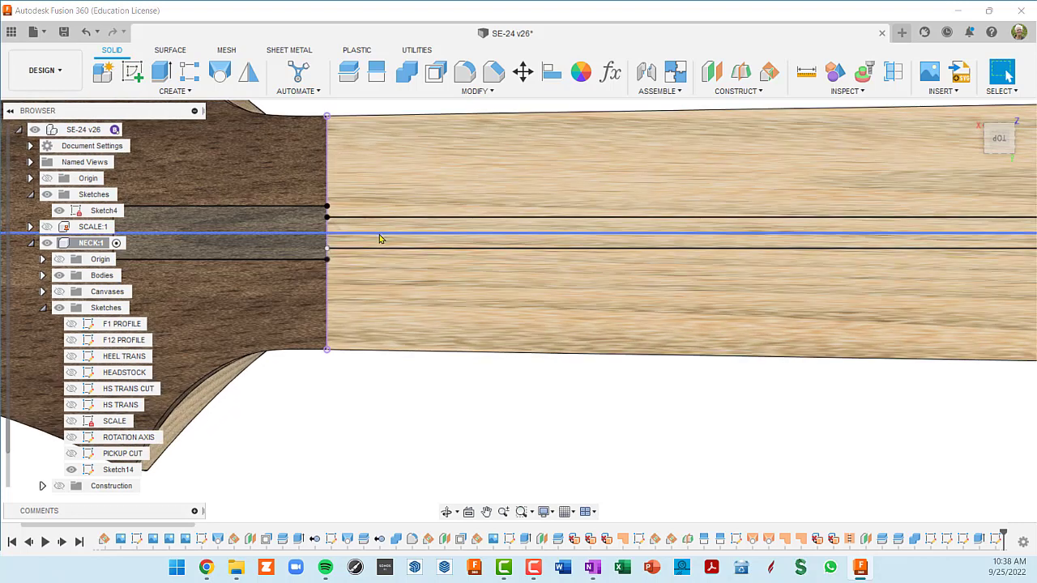
pyautogui.click(381, 234)
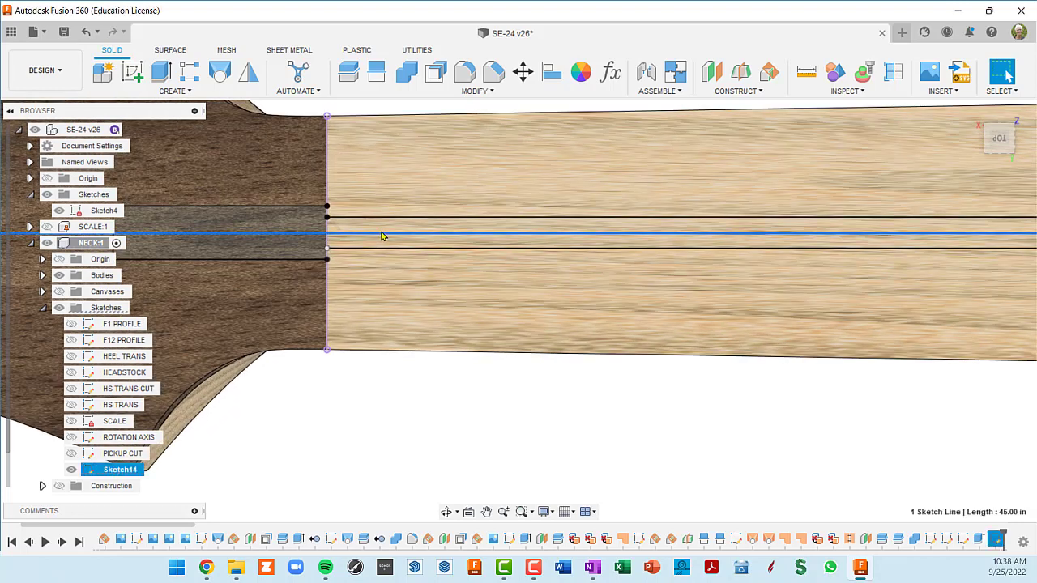
pyautogui.press('Delete')
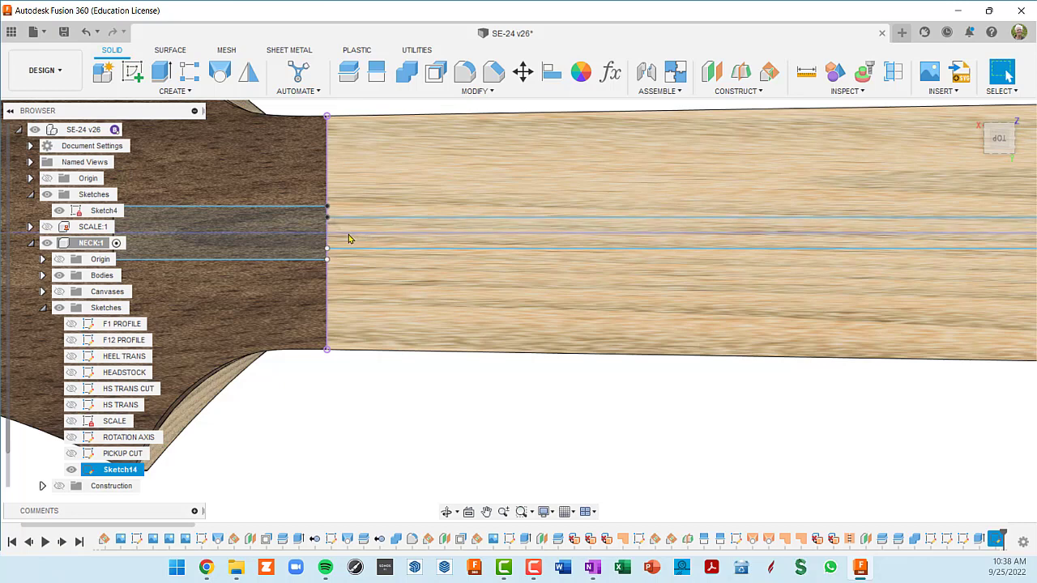
pyautogui.hotkey('ctrl', 'z')
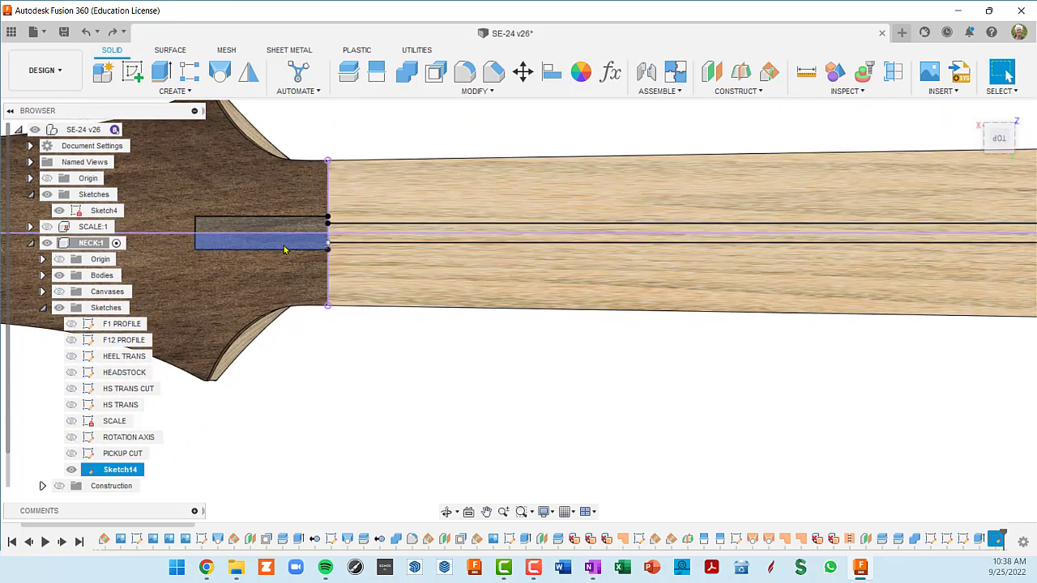
# Examine the pocket and channel junction at the headstock and reopen Sketch14 for editing.
pyautogui.scroll(1, 302, 237)
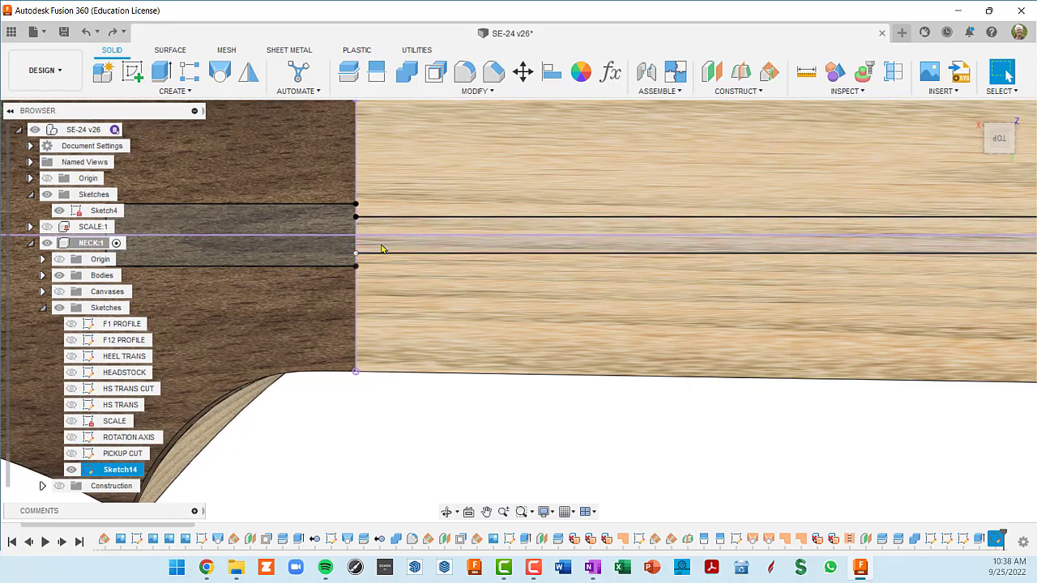
pyautogui.scroll(-3, 379, 247)
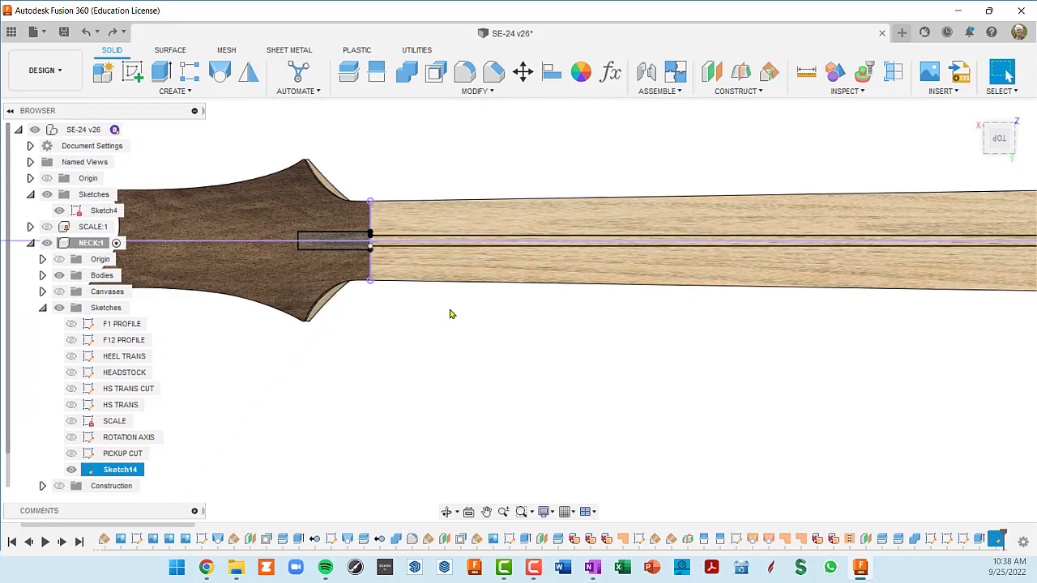
pyautogui.keyDown('shift'); pyautogui.moveTo(452, 314); pyautogui.dragTo(319, 389, button='middle'); pyautogui.keyUp('shift')
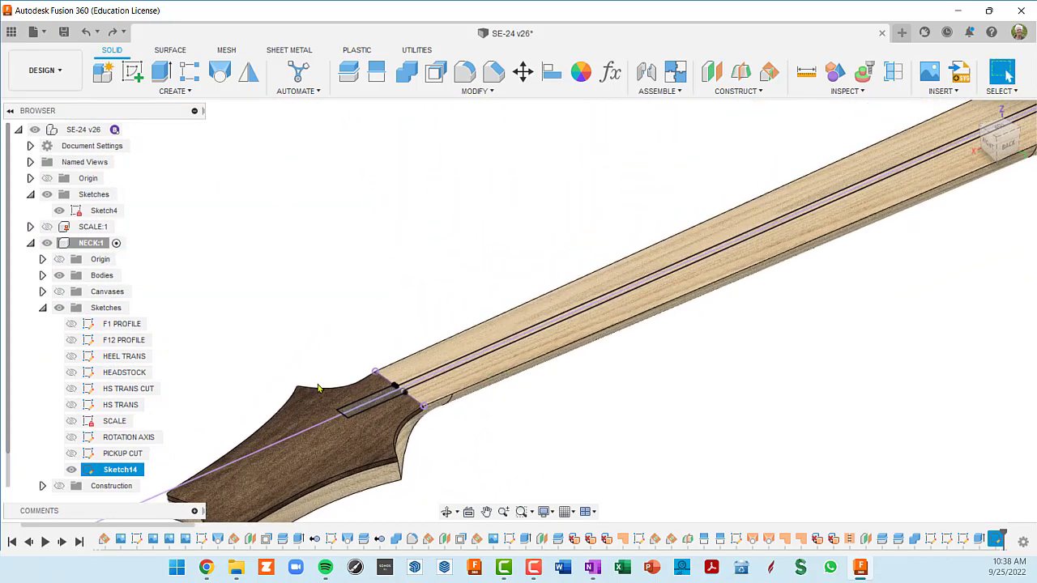
pyautogui.scroll(3, 319, 395)
pyautogui.moveTo(322, 440); pyautogui.dragTo(416, 294, button='middle')
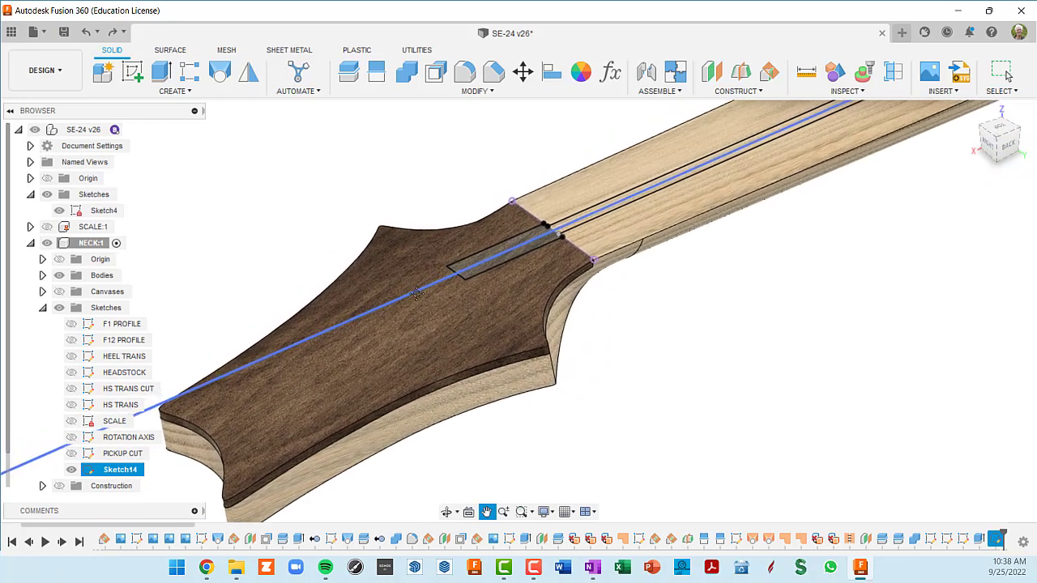
pyautogui.scroll(4, 416, 294)
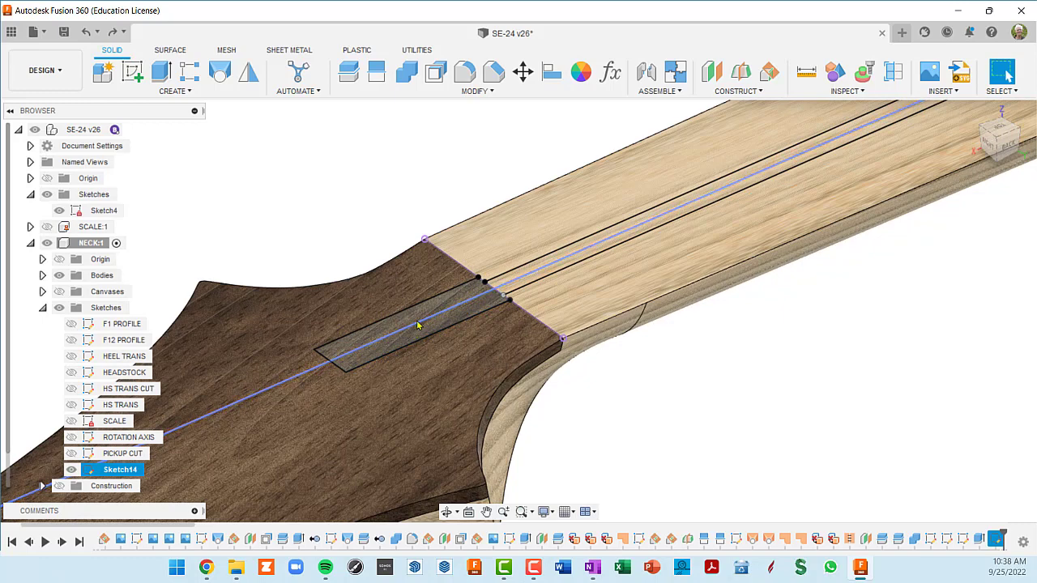
pyautogui.rightClick(442, 316)
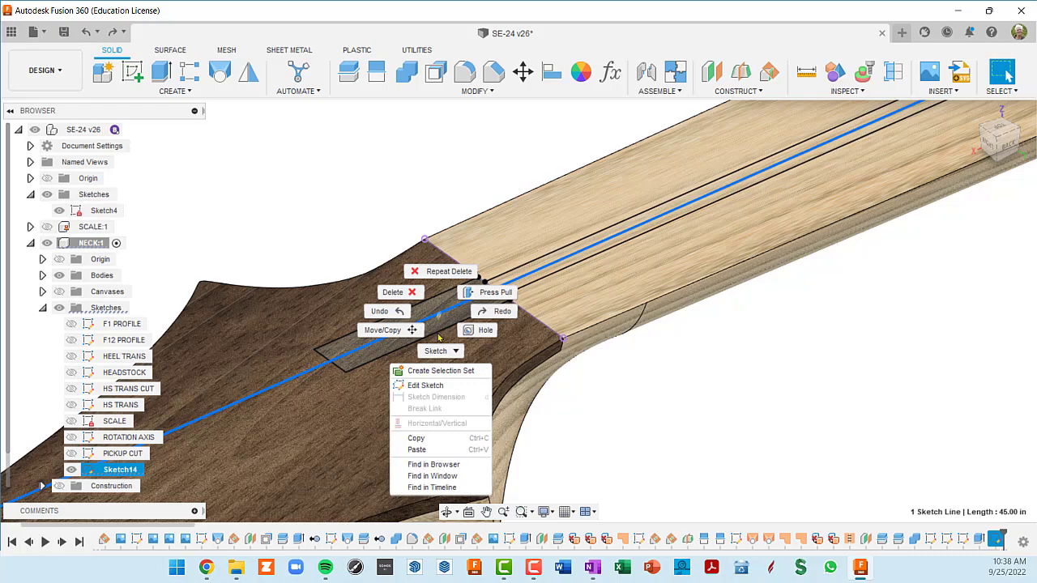
pyautogui.click(440, 386)
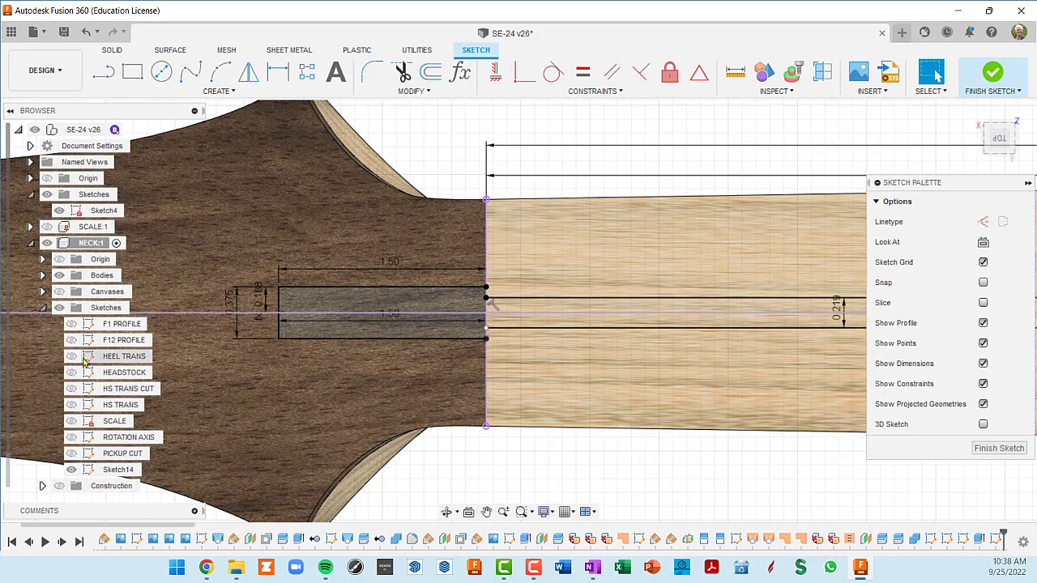
# Examine the centreline and the half-spacing dimensions tied to it along the neck, and close the sketch.
pyautogui.click(195, 315)
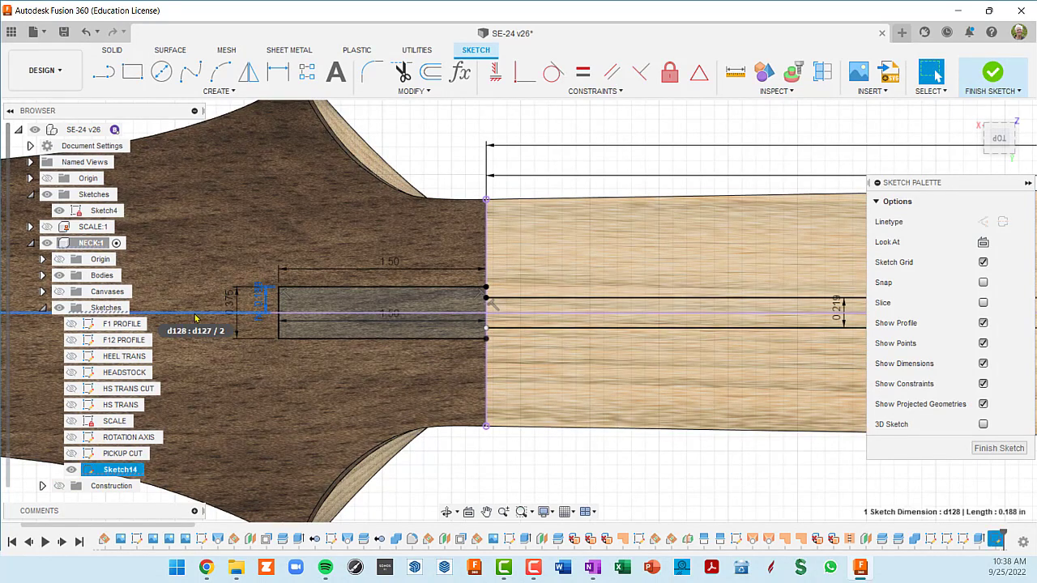
pyautogui.scroll(-2, 551, 338)
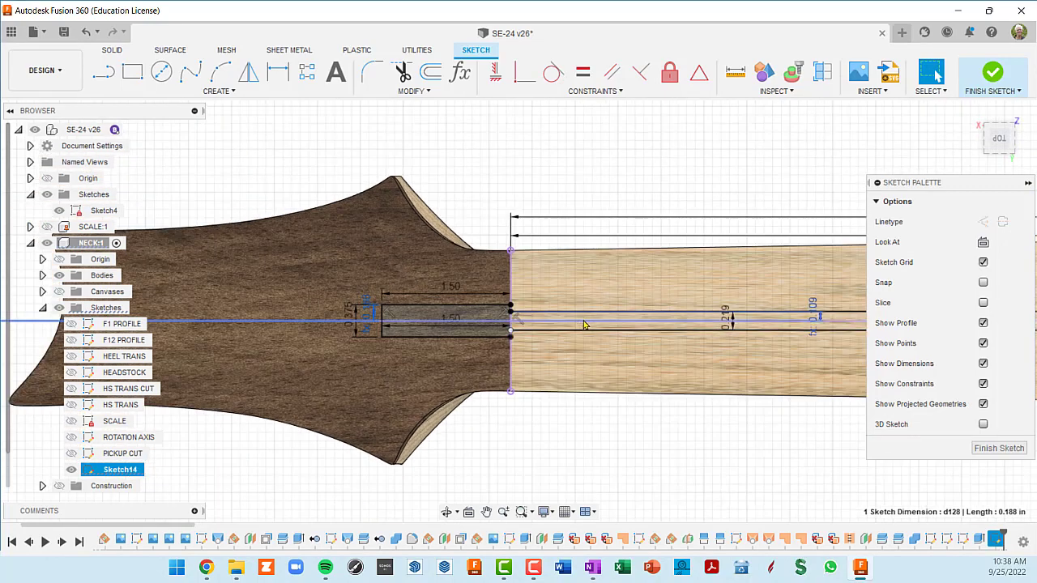
pyautogui.click(585, 324)
pyautogui.scroll(-3, 585, 324)
pyautogui.moveTo(634, 342)
pyautogui.mouseDown(button='middle')
pyautogui.moveTo(86, 322)
pyautogui.moveTo(3, 371)
pyautogui.mouseUp(button='middle')
pyautogui.scroll(3, 618, 352)
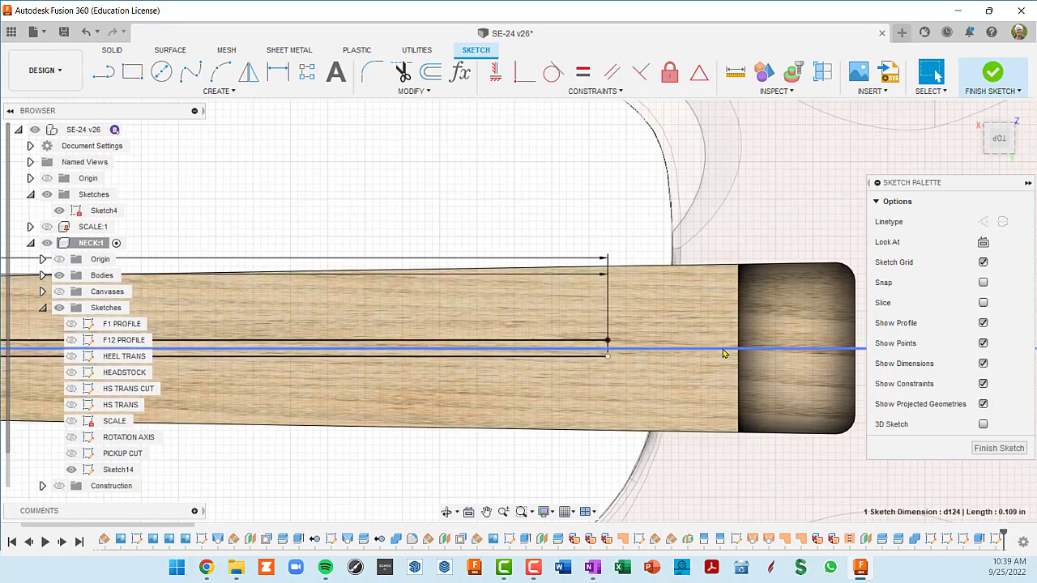
pyautogui.click(723, 349)
pyautogui.scroll(-3, 723, 349)
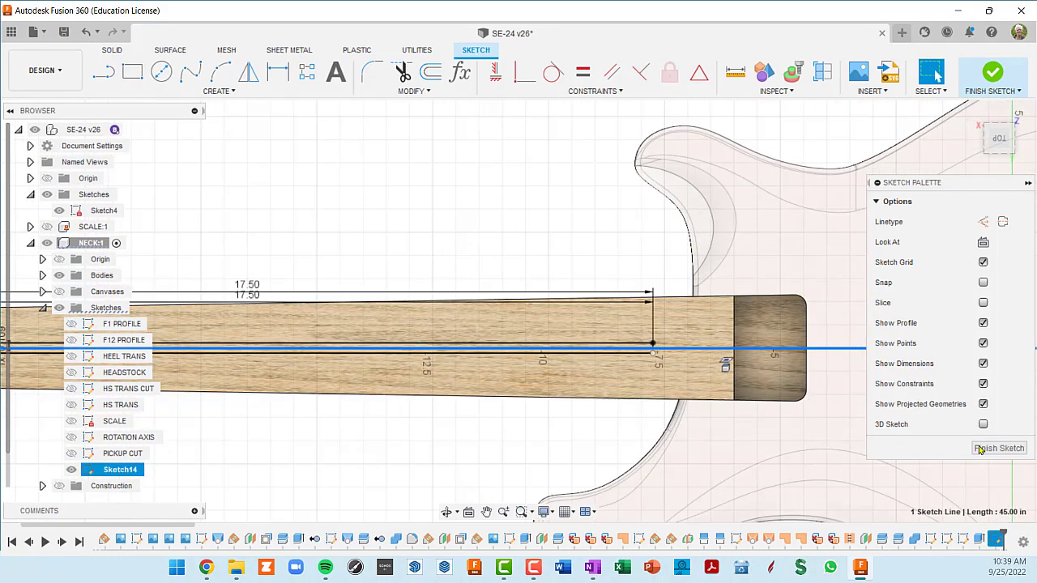
pyautogui.click(981, 448)
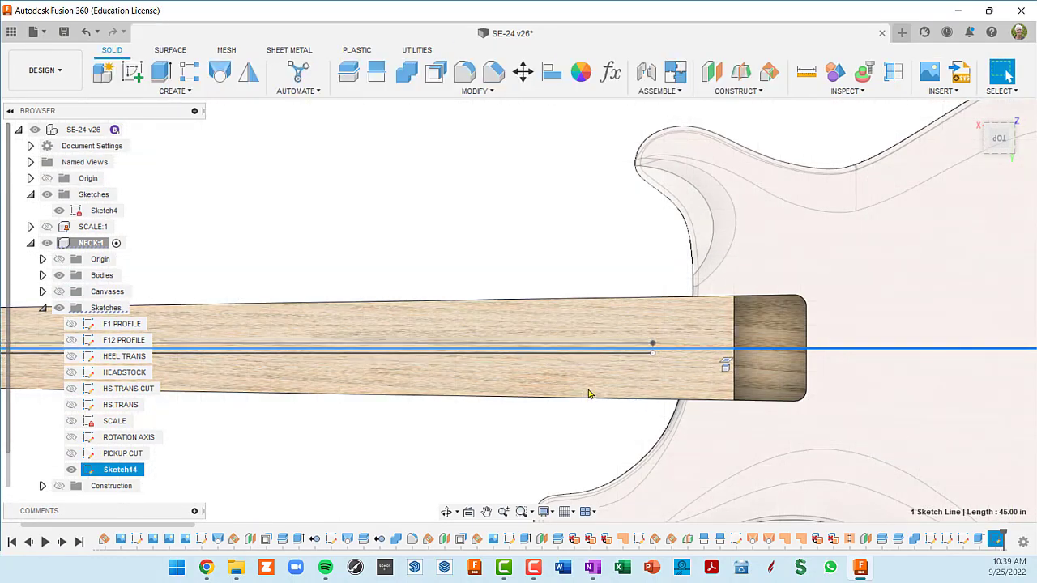
# Start an Extrude with both halves of the neck channel and both halves of the headstock pocket as profiles.
pyautogui.scroll(-4, 588, 394)
pyautogui.keyDown('shift'); pyautogui.moveTo(564, 382); pyautogui.dragTo(377, 380, button='middle'); pyautogui.keyUp('shift')
pyautogui.scroll(3, 611, 342)
pyautogui.scroll(1, 611, 342)
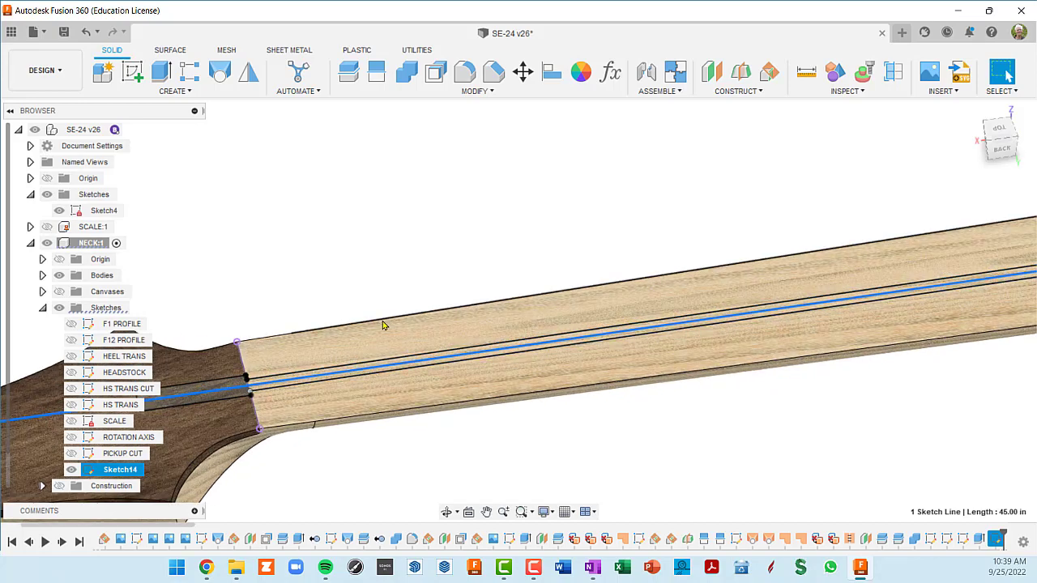
pyautogui.press('e')
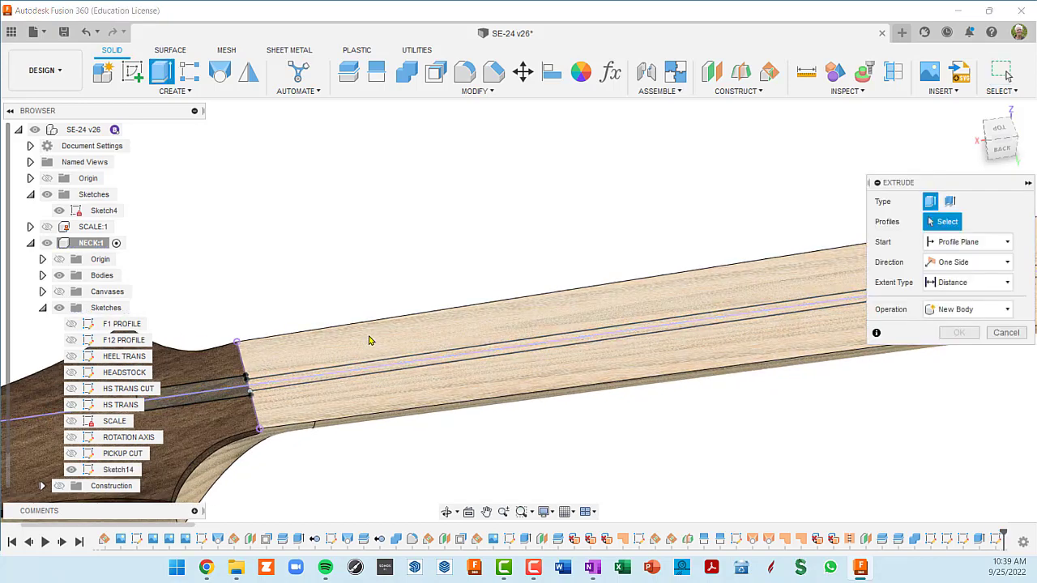
pyautogui.scroll(3, 368, 357)
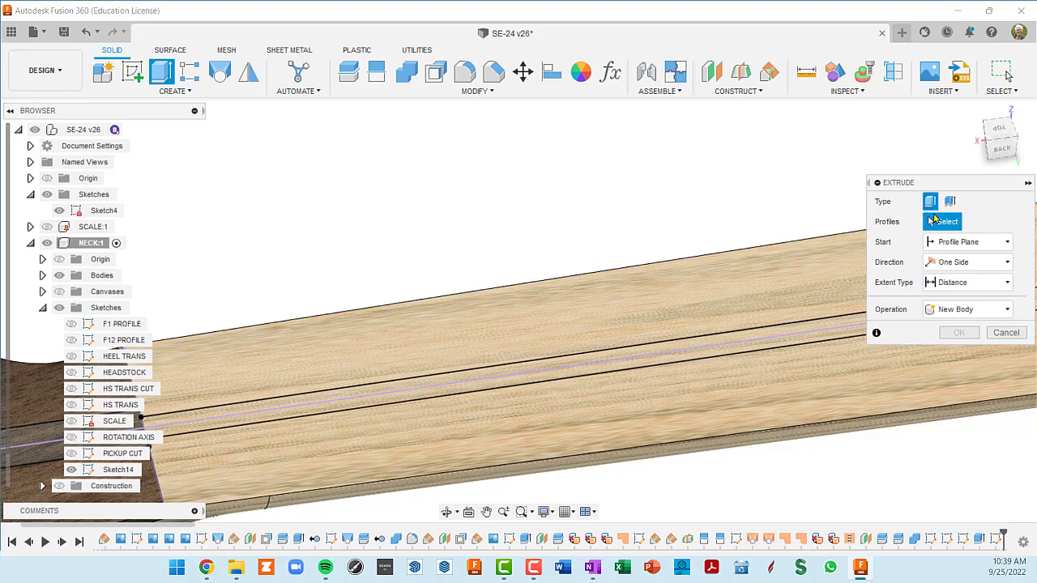
pyautogui.click(508, 373)
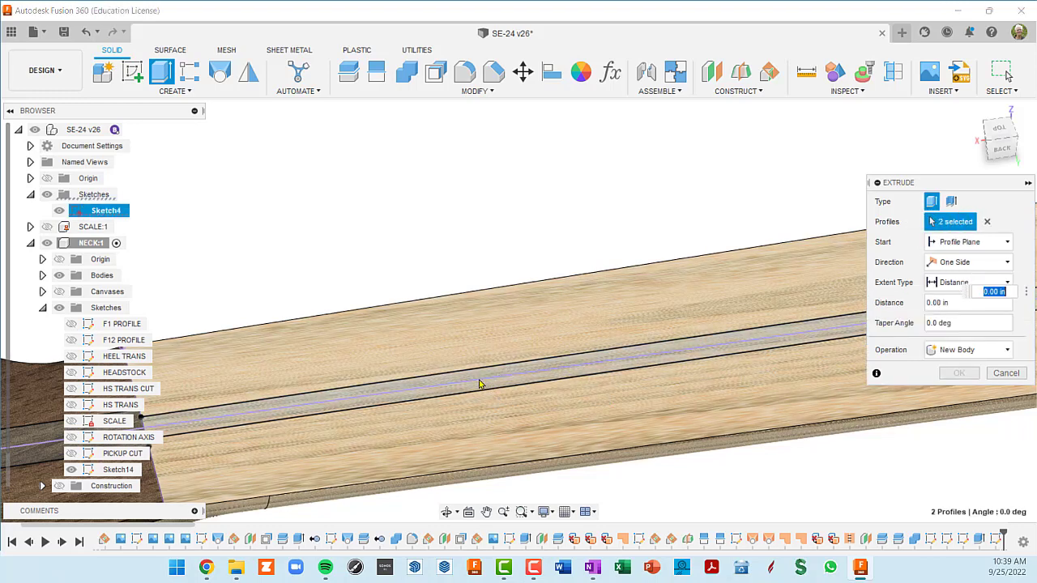
pyautogui.moveTo(403, 339); pyautogui.dragTo(695, 210, button='middle')
pyautogui.click(395, 298)
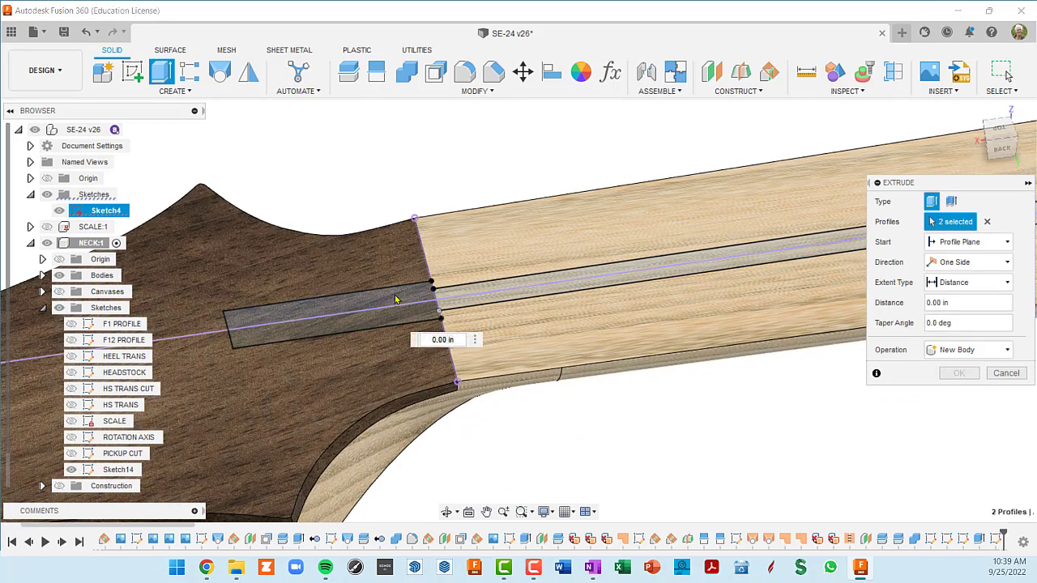
pyautogui.click(390, 318)
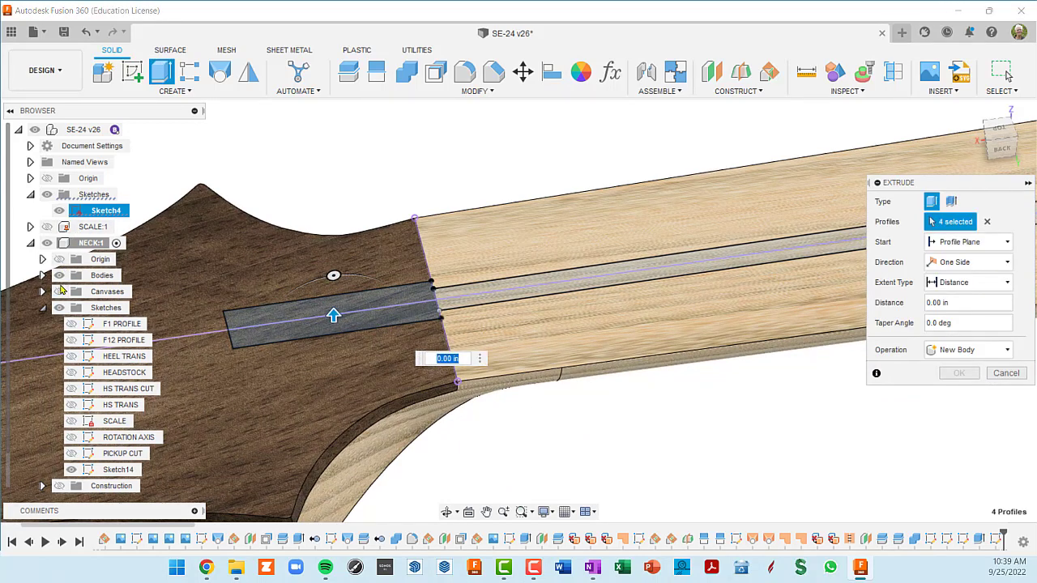
# Hide the neck bodies temporarily to check the selected channel and pocket profiles, and show the bodies again.
pyautogui.click(60, 277)
pyautogui.scroll(-1, 128, 329)
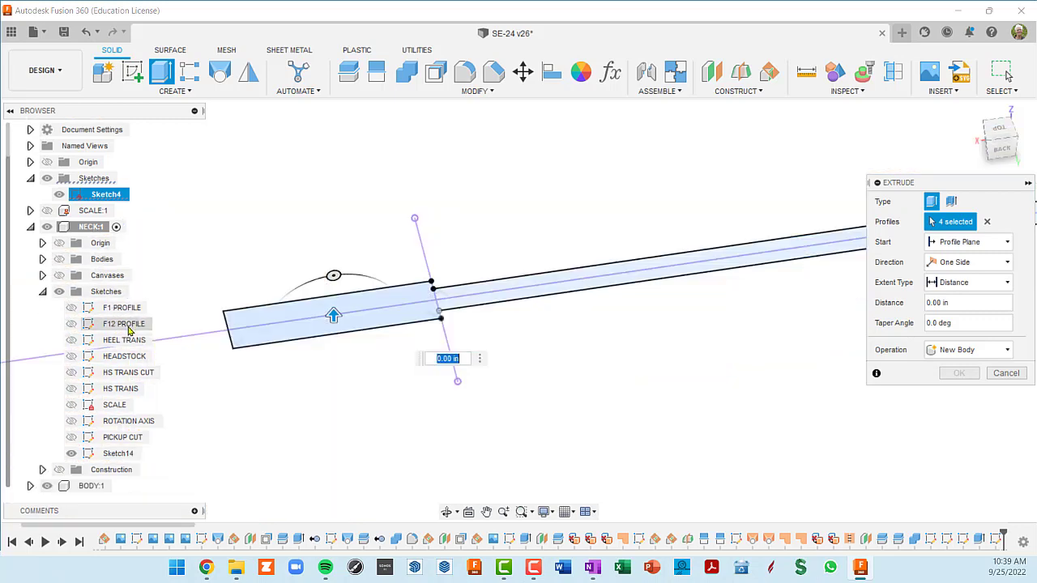
pyautogui.moveTo(523, 310); pyautogui.dragTo(381, 317, button='middle')
pyautogui.scroll(-3, 496, 304)
pyautogui.scroll(-2, 510, 311)
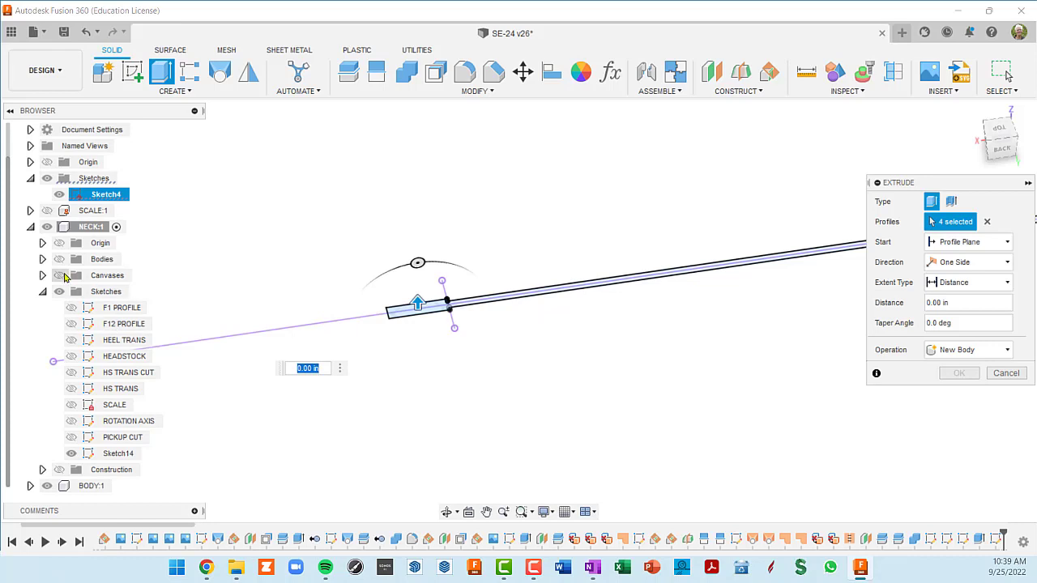
pyautogui.click(59, 260)
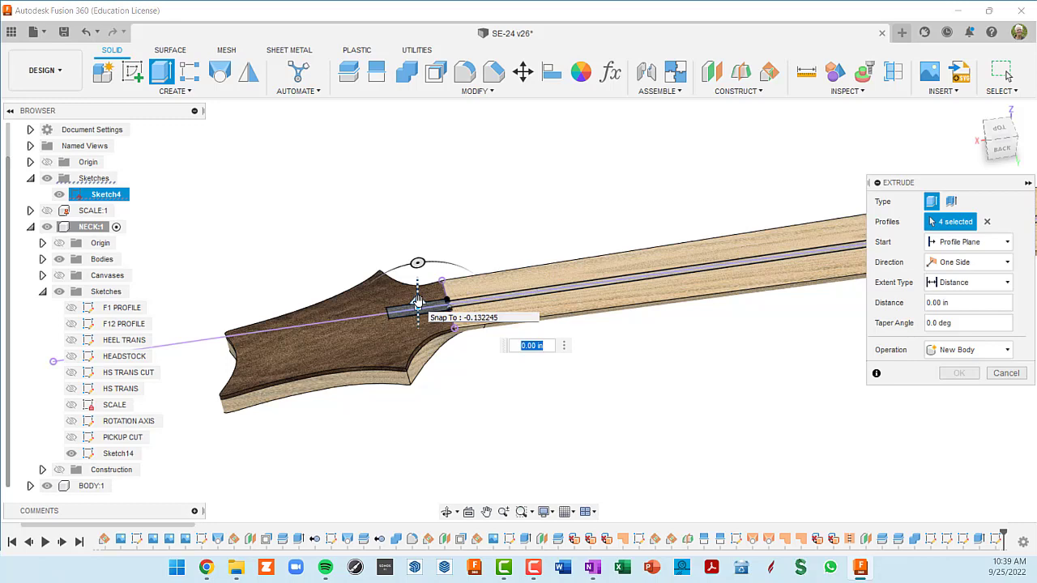
pyautogui.scroll(4, 421, 304)
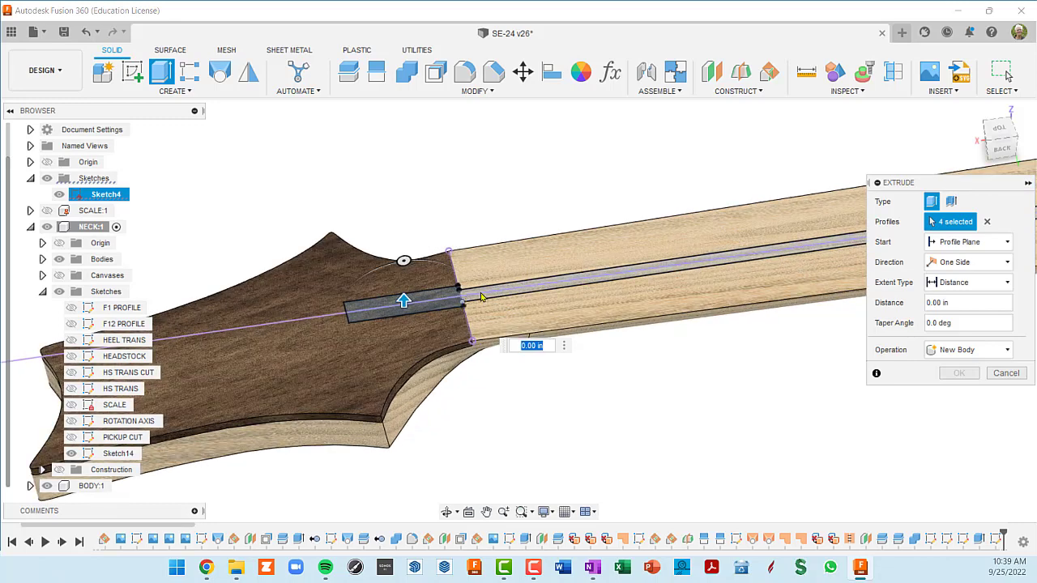
pyautogui.scroll(1, 450, 305)
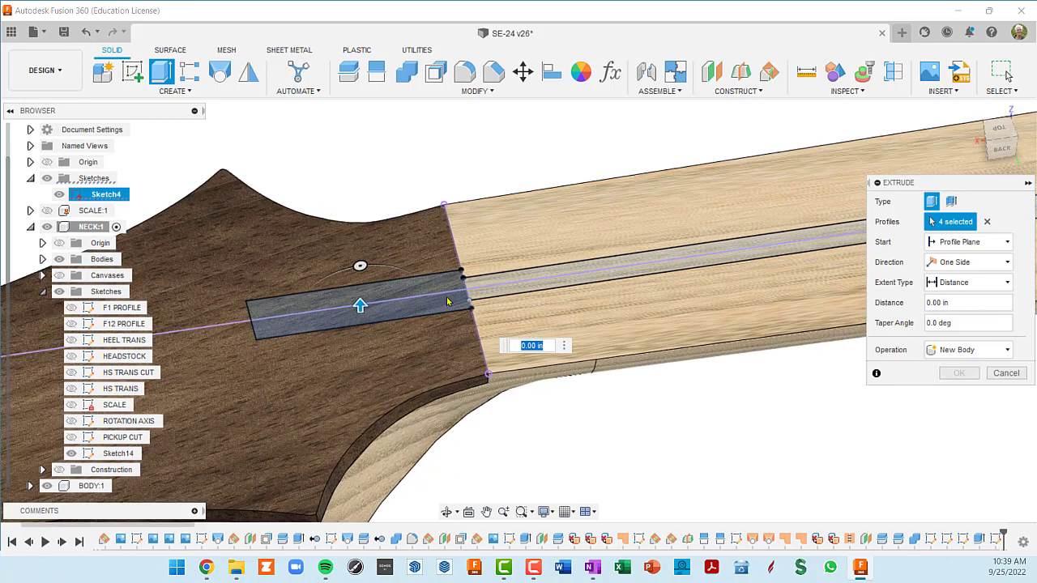
pyautogui.click(987, 222)
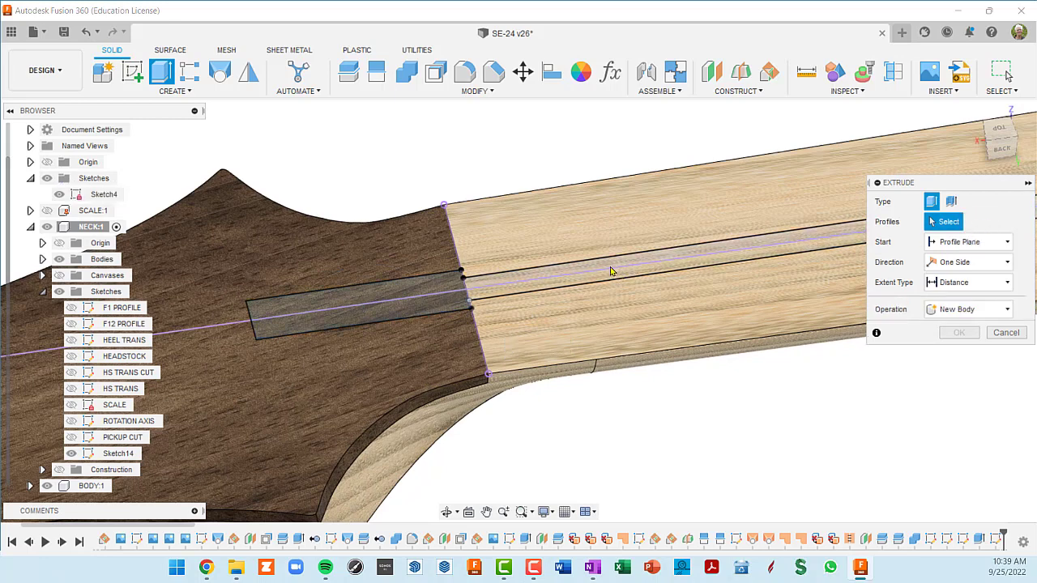
pyautogui.click(609, 270)
pyautogui.click(597, 282)
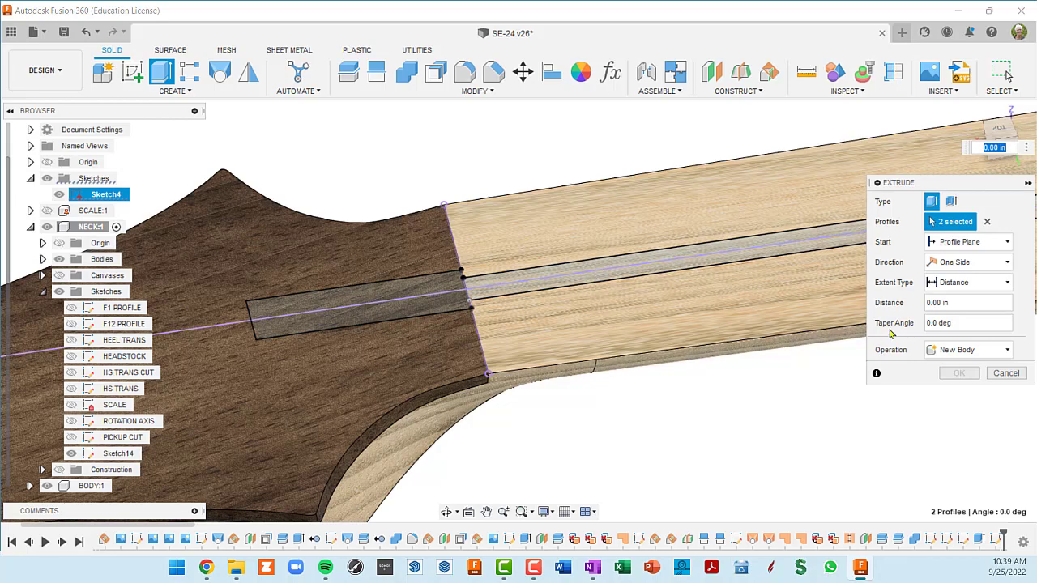
# Extrude the two channel halves as a cut into the neck with a distance of -7/16 in.
pyautogui.scroll(-5, 359, 250)
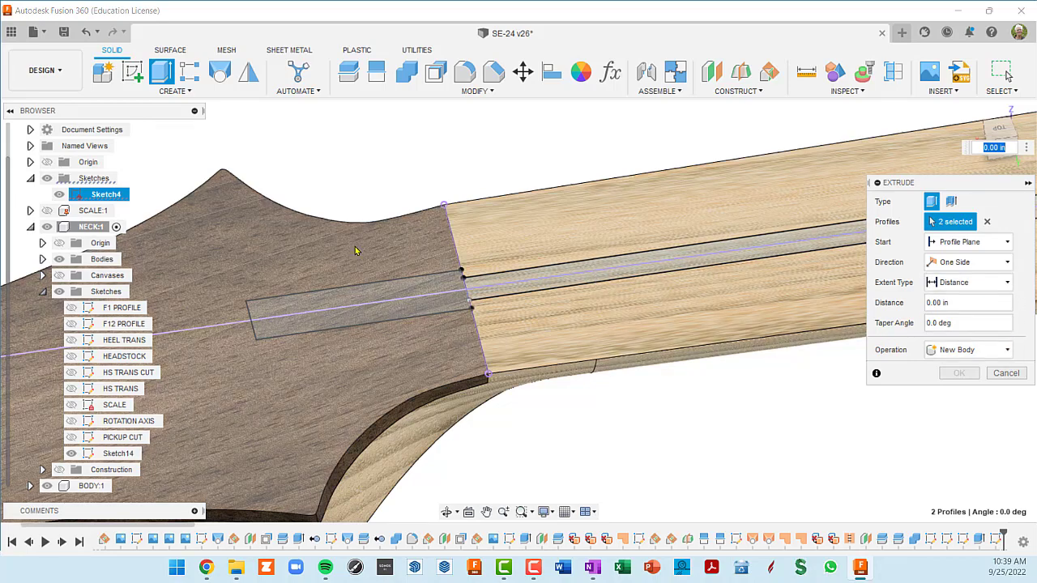
pyautogui.keyDown('shift'); pyautogui.moveTo(593, 268); pyautogui.dragTo(399, 235, button='middle'); pyautogui.keyUp('shift')
pyautogui.moveTo(620, 180)
pyautogui.mouseDown()
pyautogui.moveTo(618, 170)
pyautogui.moveTo(617, 199)
pyautogui.mouseUp()
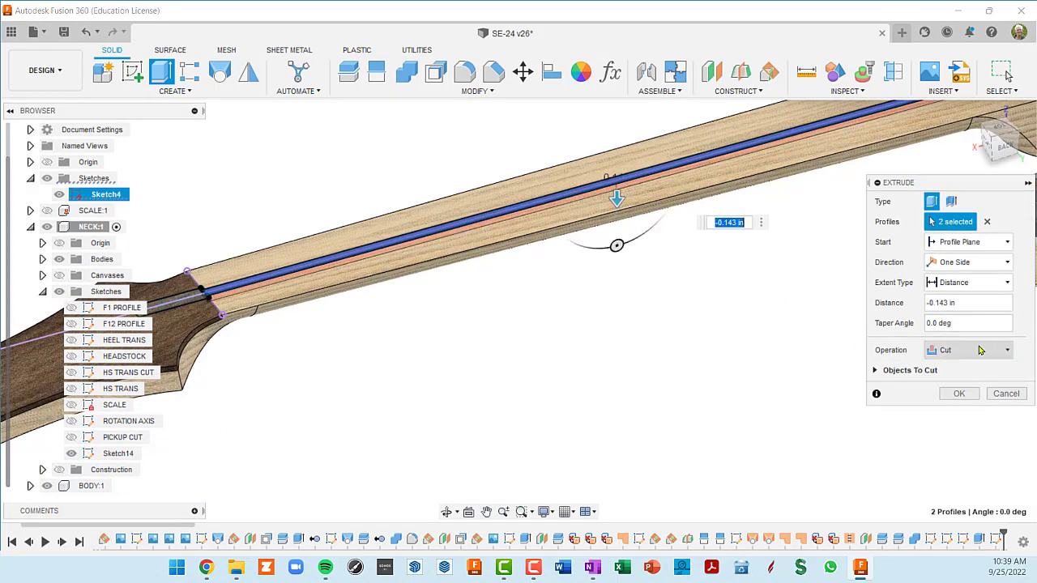
pyautogui.keyDown('shift'); pyautogui.moveTo(403, 282); pyautogui.dragTo(407, 287, button='middle'); pyautogui.keyUp('shift')
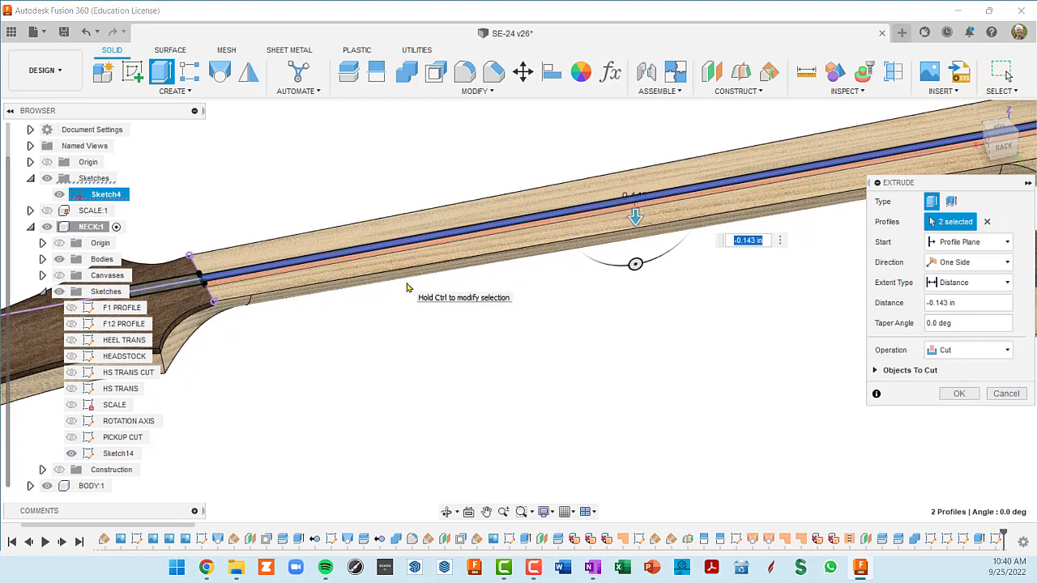
pyautogui.click(967, 303)
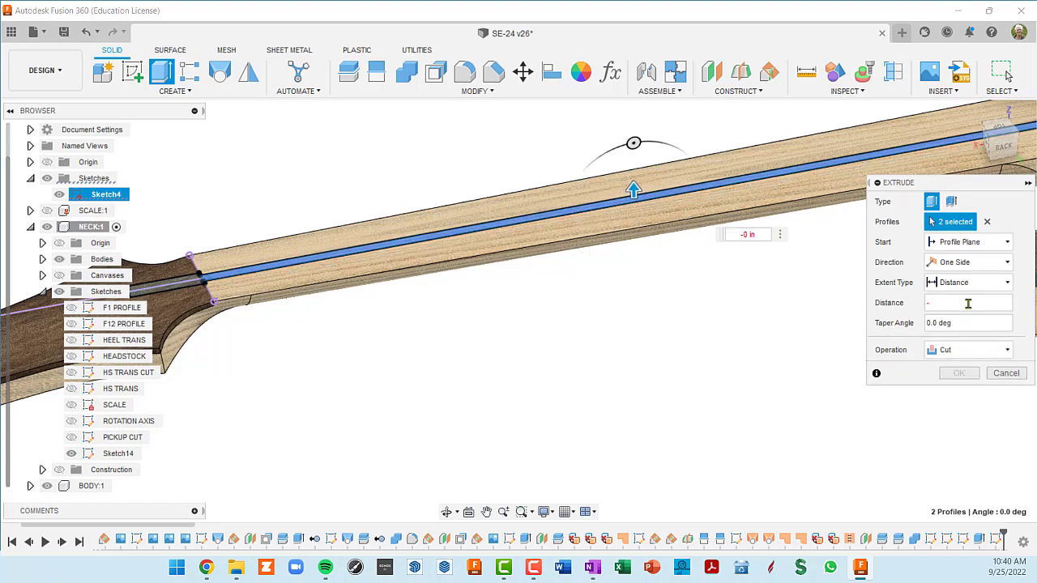
pyautogui.write('6')
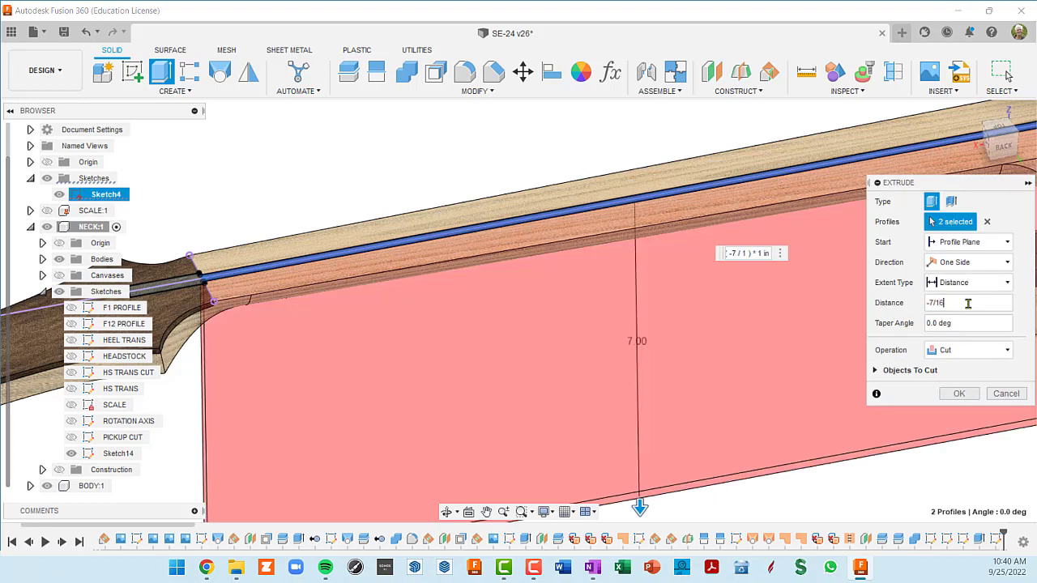
pyautogui.press('Return')
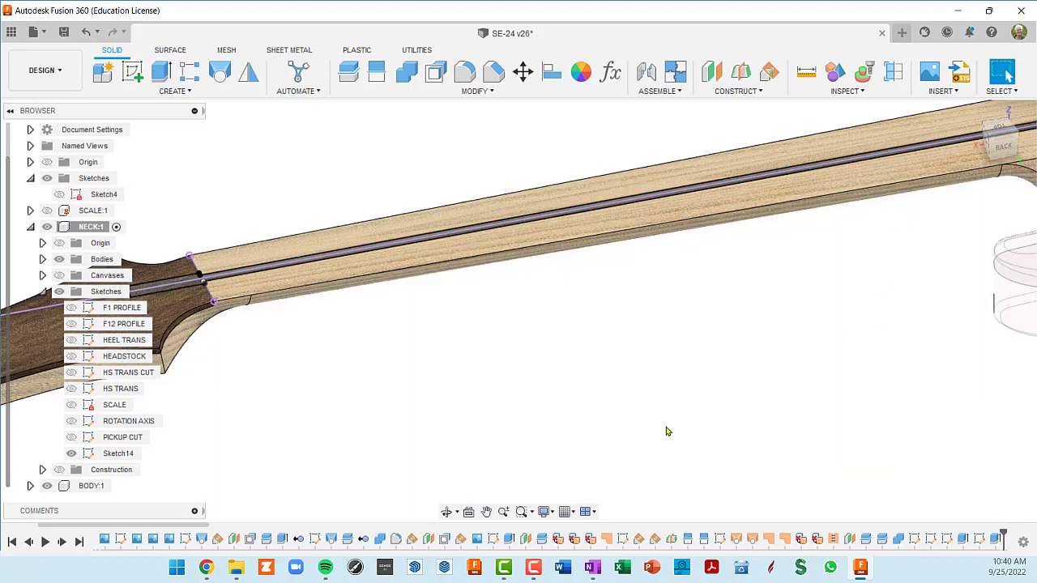
# Extrude both halves of the headstock pocket in Sketch14 as a cut down into the headstock.
pyautogui.keyDown('shift'); pyautogui.moveTo(362, 309); pyautogui.dragTo(670, 327, button='middle'); pyautogui.keyUp('shift')
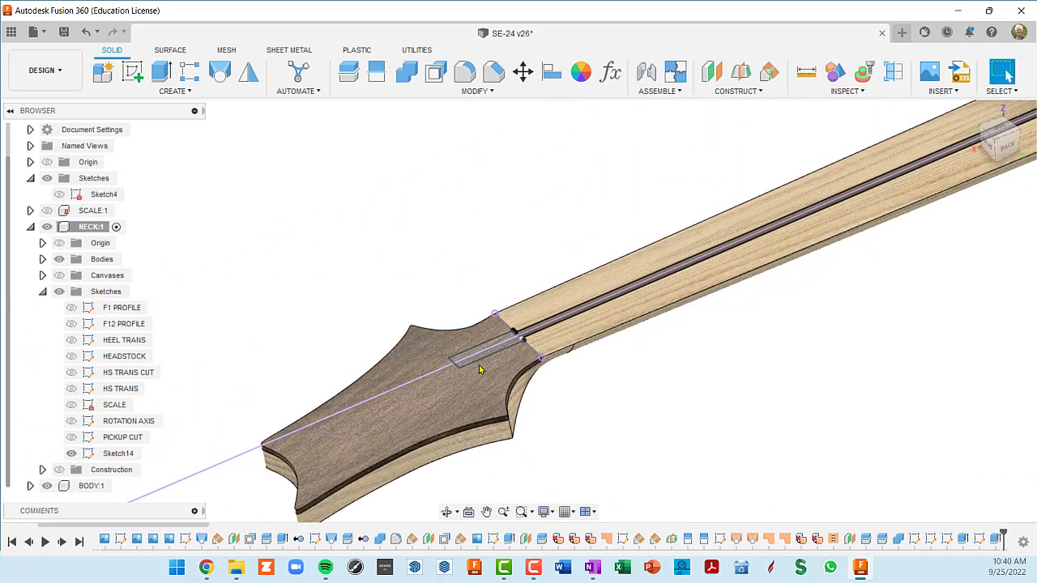
pyautogui.scroll(5, 479, 368)
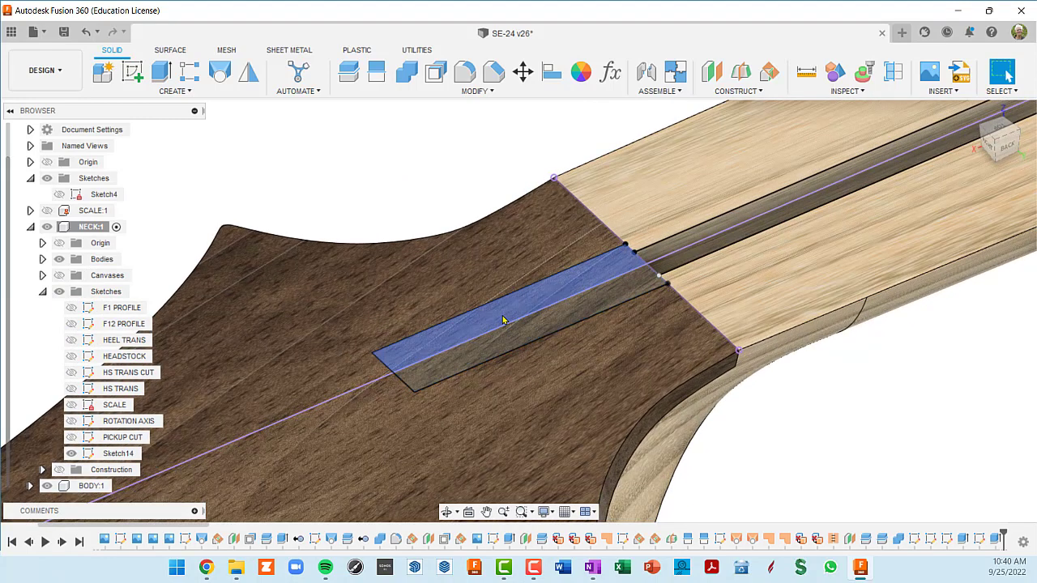
pyautogui.press('e')
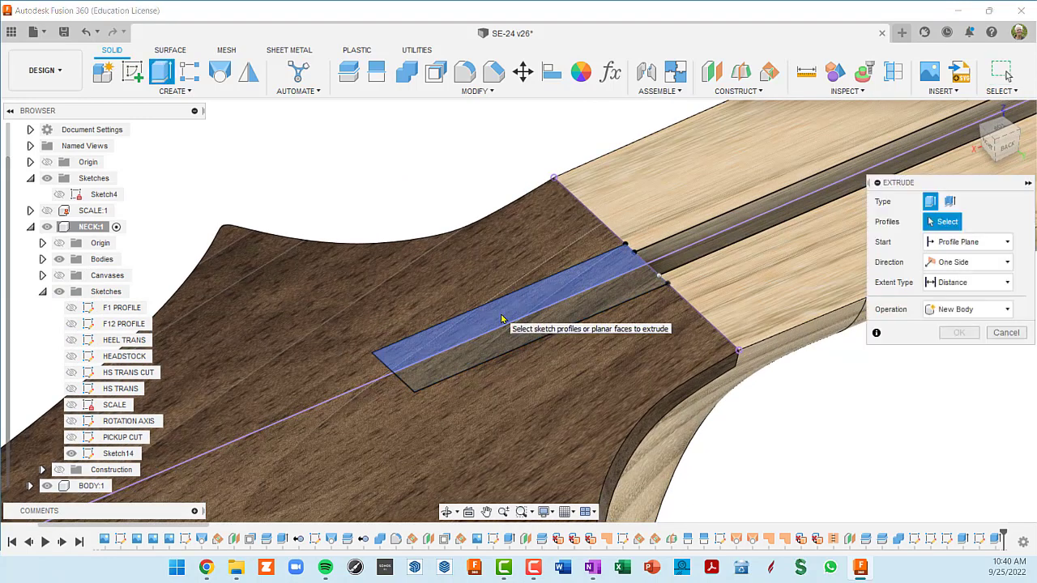
pyautogui.click(501, 320)
pyautogui.click(516, 338)
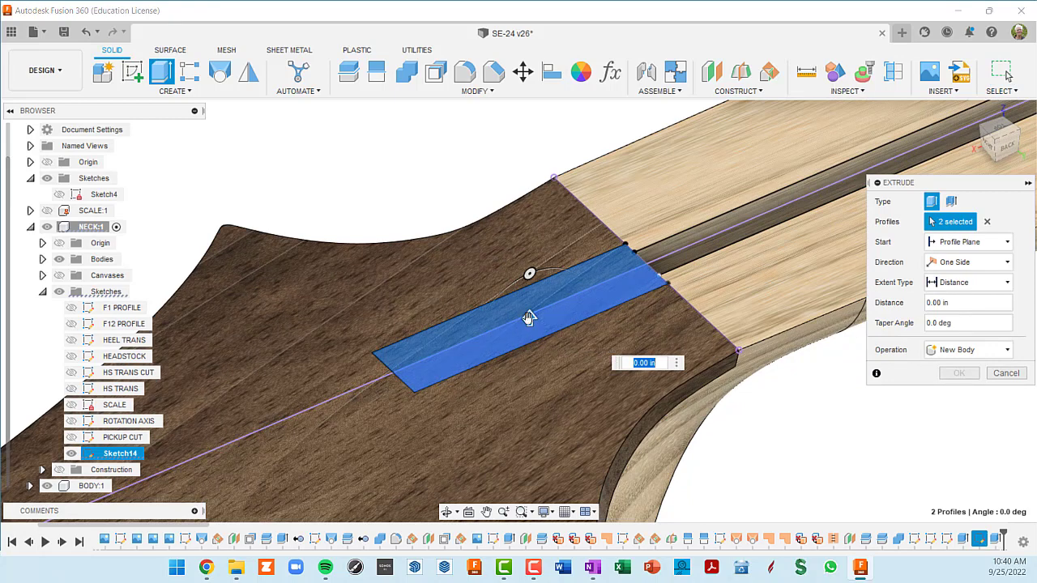
pyautogui.moveTo(529, 322); pyautogui.dragTo(527, 334)
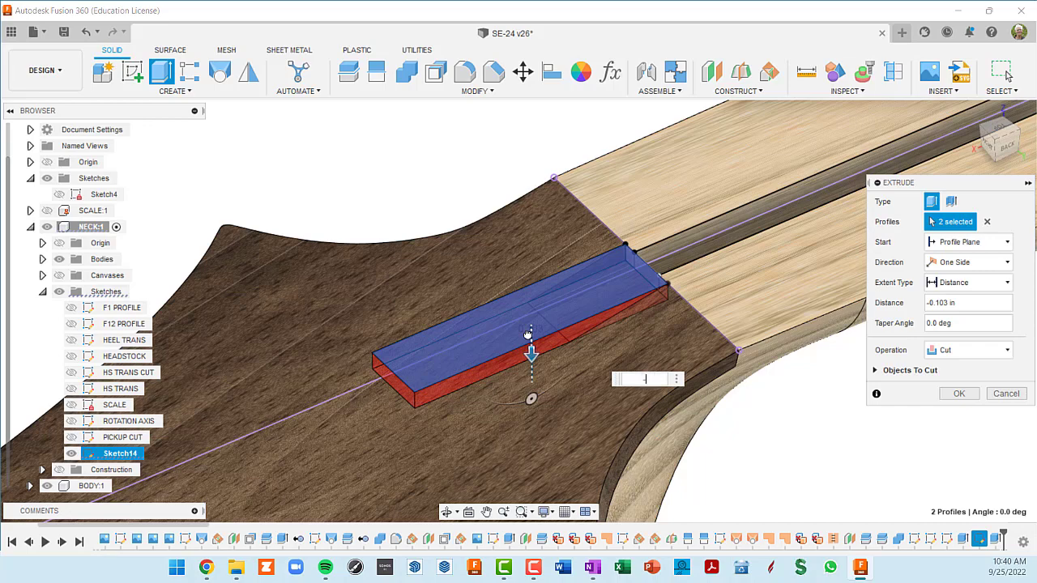
pyautogui.press('Return')
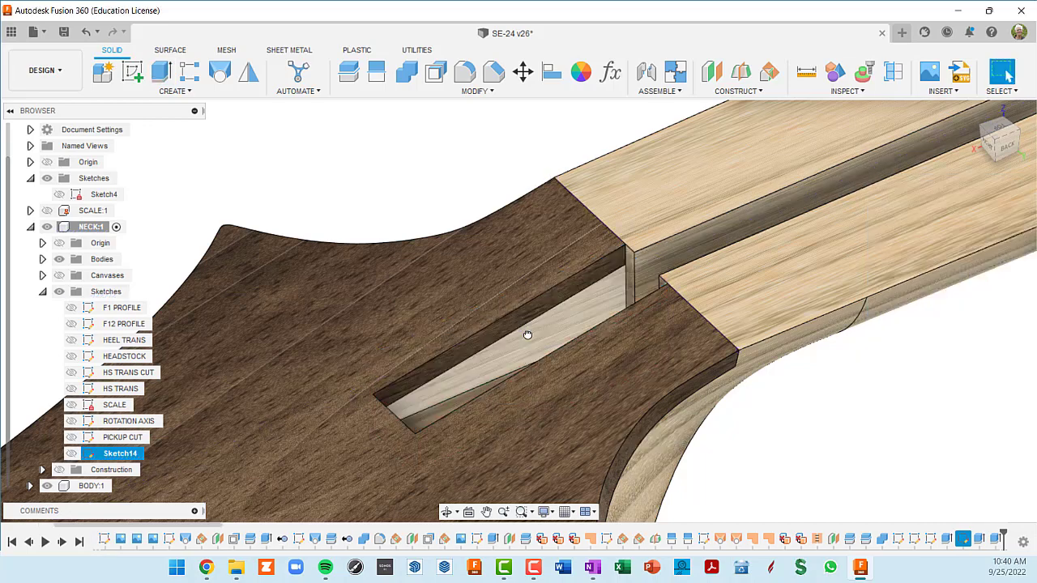
# Examine the floor of the headstock pocket and the step where it meets the neck channel.
pyautogui.scroll(-3, 853, 208)
pyautogui.keyDown('shift'); pyautogui.moveTo(689, 235); pyautogui.dragTo(606, 284, button='middle'); pyautogui.keyUp('shift')
pyautogui.keyDown('shift'); pyautogui.moveTo(761, 263); pyautogui.dragTo(823, 261, button='middle'); pyautogui.keyUp('shift')
pyautogui.scroll(5, 671, 343)
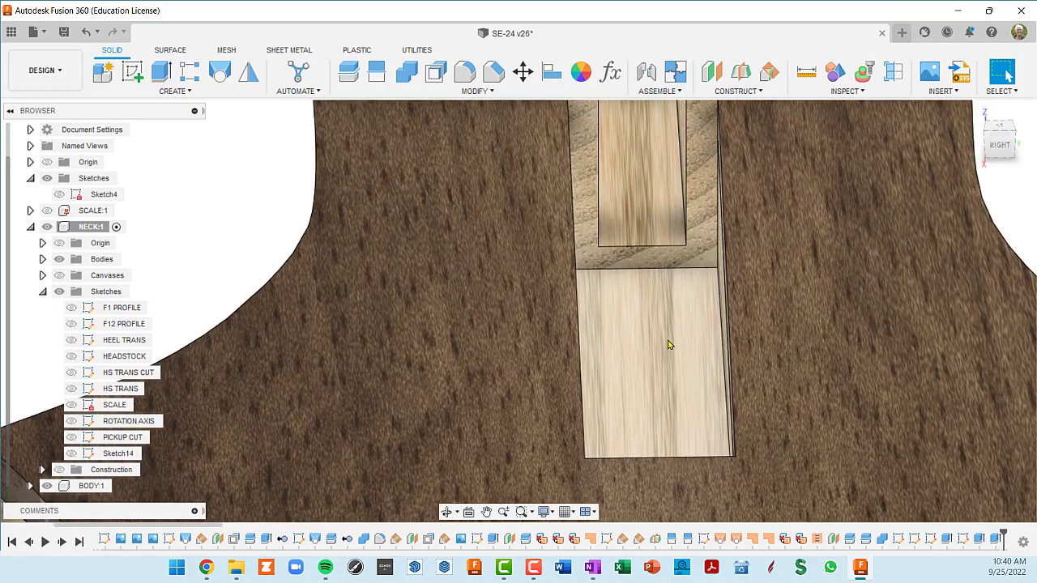
pyautogui.moveTo(669, 345)
pyautogui.keyDown('shift'); pyautogui.mouseDown(button='middle')
pyautogui.moveTo(683, 352)
pyautogui.moveTo(670, 346)
pyautogui.mouseUp(button='middle'); pyautogui.keyUp('shift')
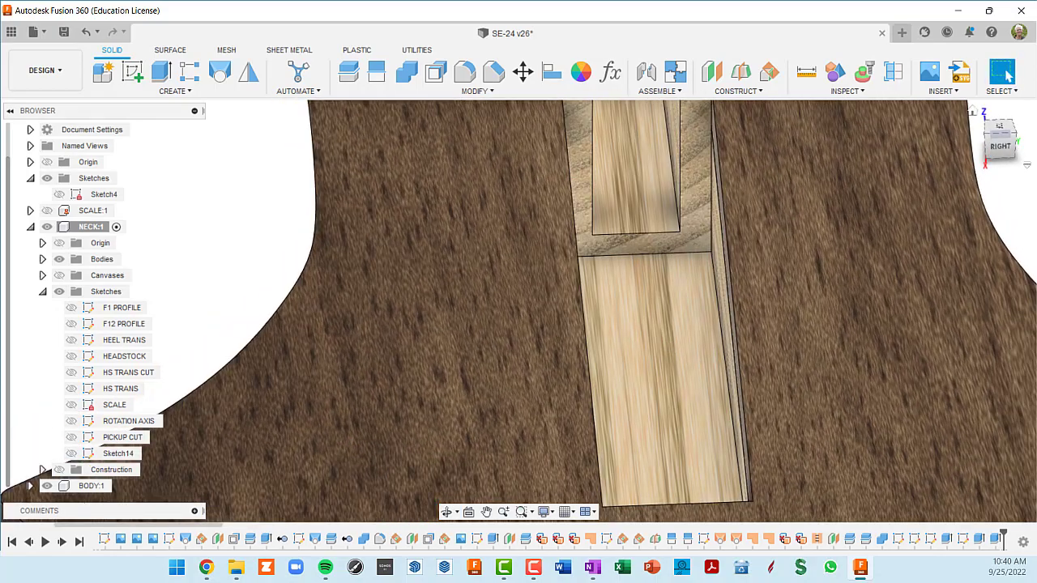